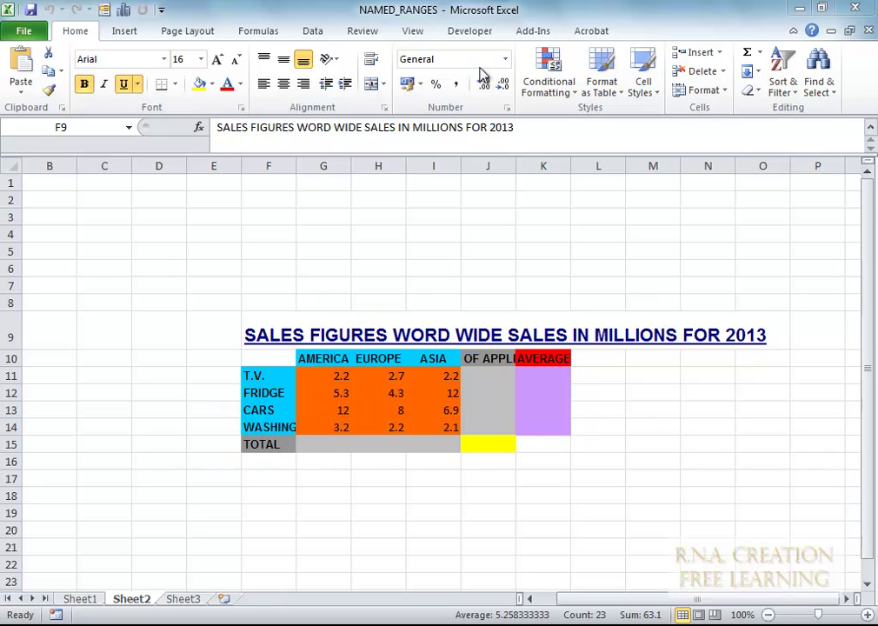
Define the name T.V. for the T.V. sales figures in G11:I11, with its scope limited to Sheet2.
key("ctrl+a")
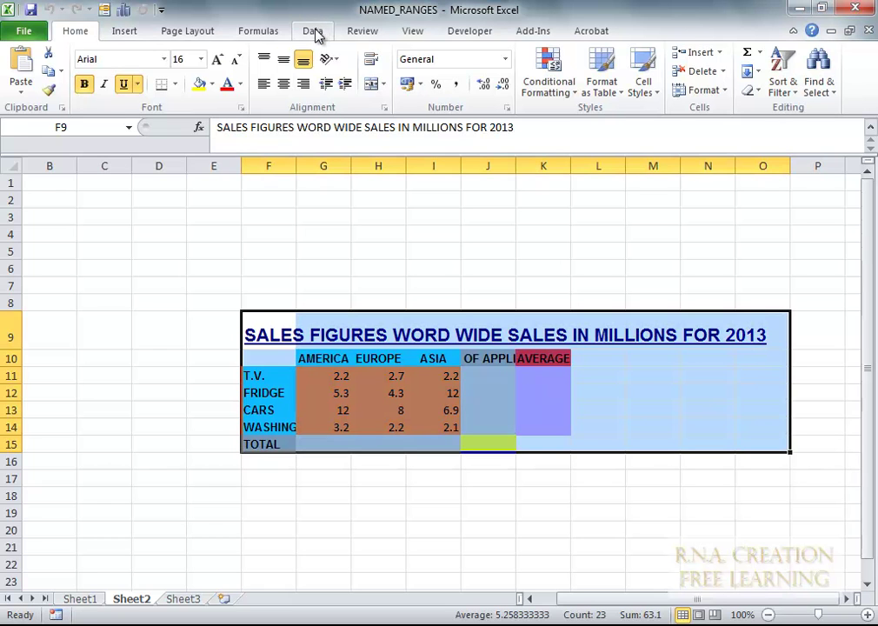
left_click(313, 32)
left_click(261, 33)
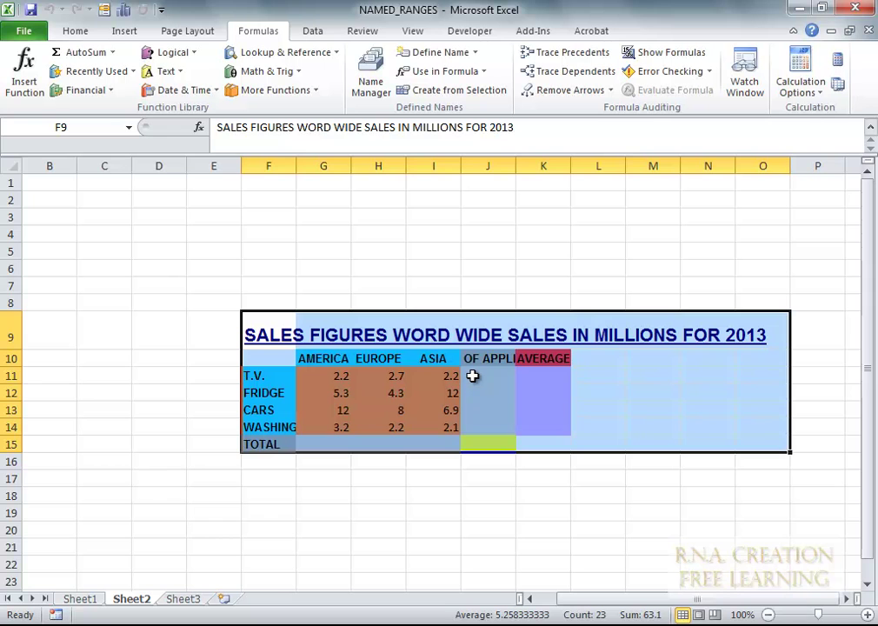
left_click_drag(299, 375, 430, 374)
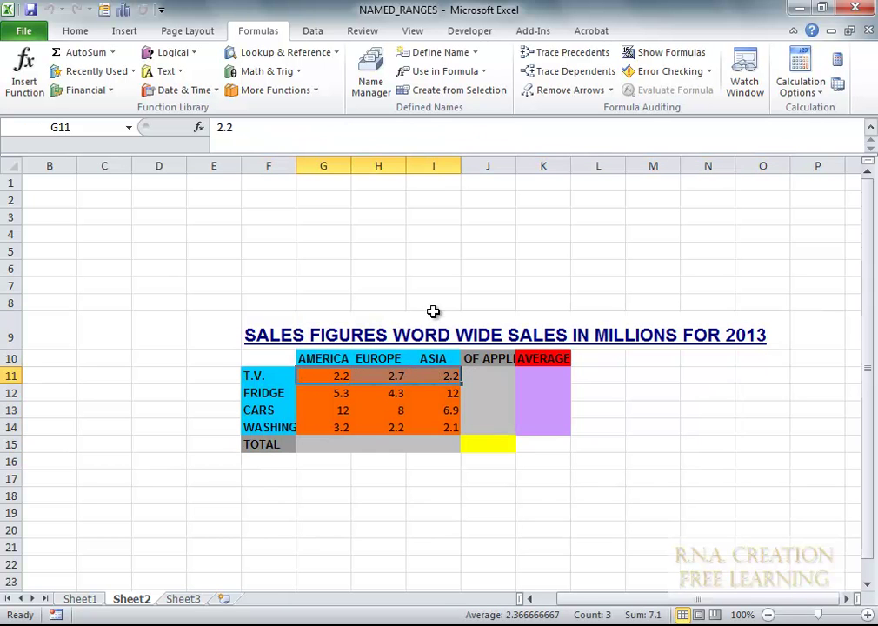
left_click(475, 54)
left_click(472, 77)
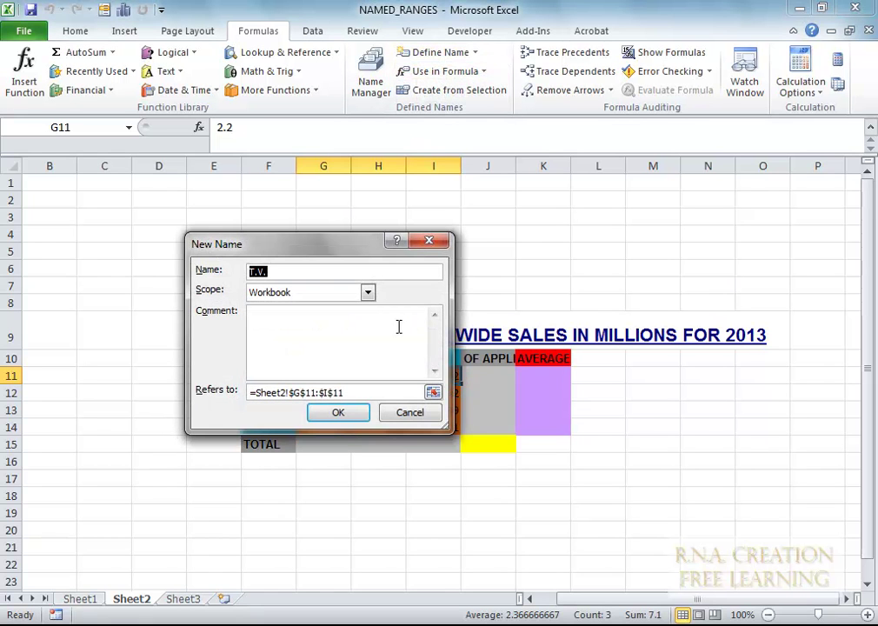
left_click(368, 292)
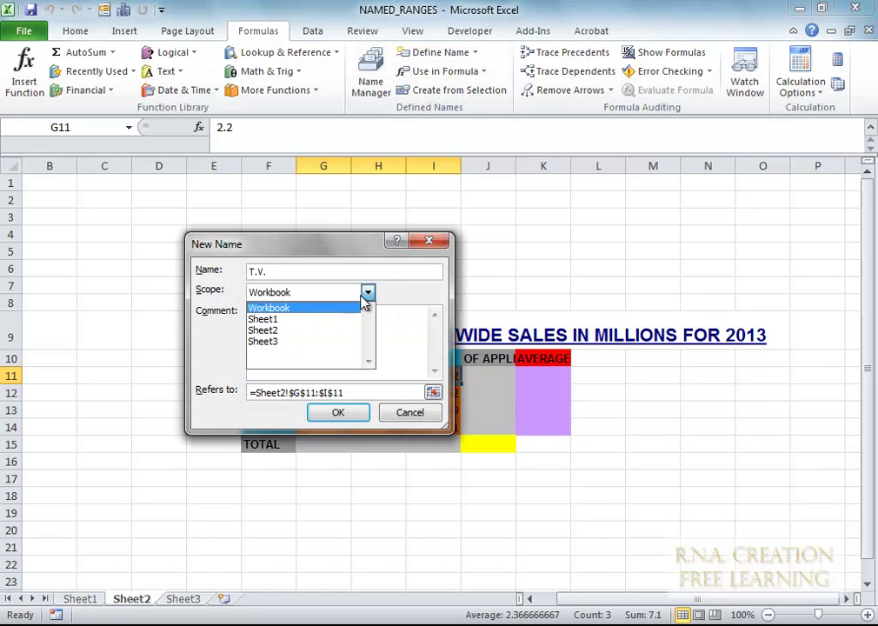
left_click(330, 331)
left_click(339, 414)
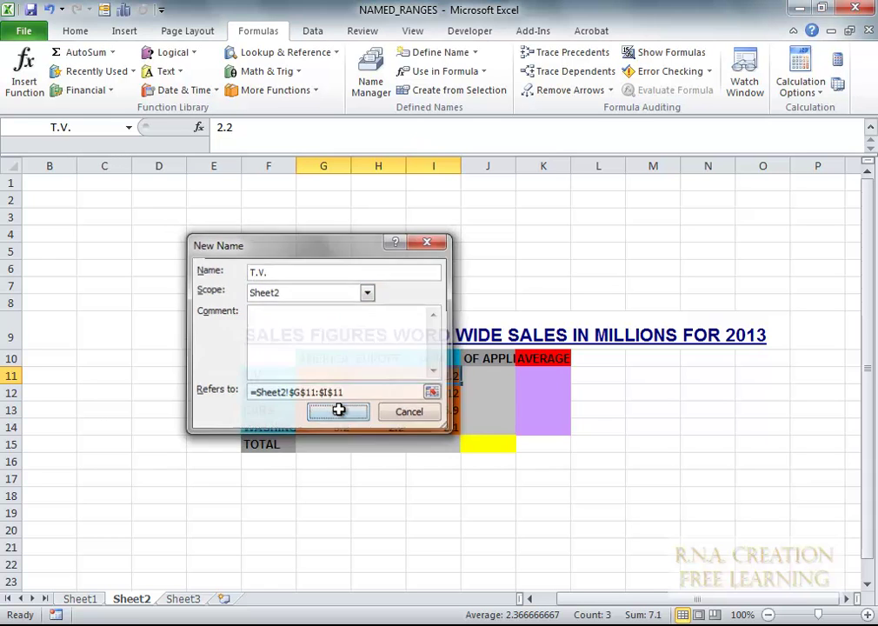
Define the name FRIDGE for the fridge sales figures in G12:I12, scoped to Sheet2.
left_click(455, 393)
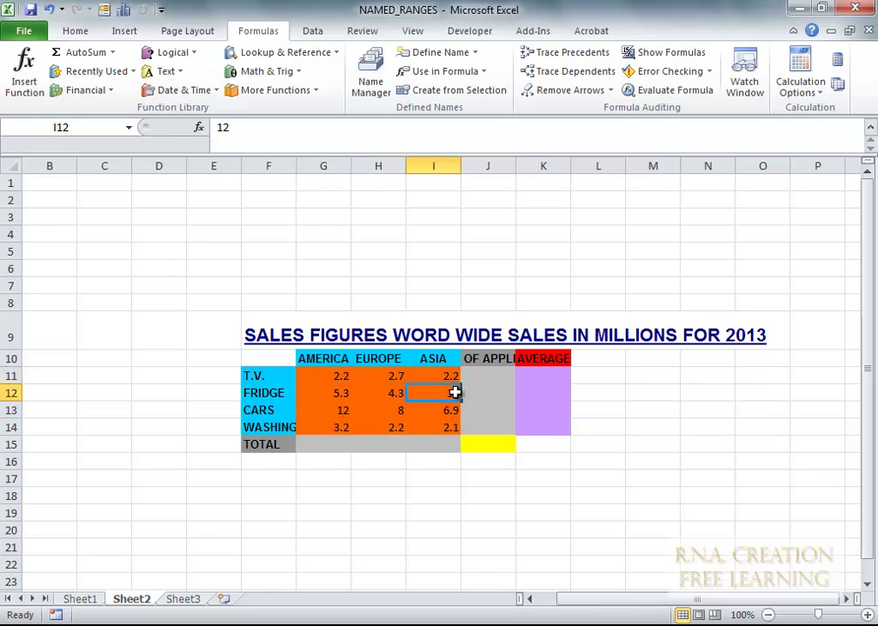
left_click(332, 392, "shift")
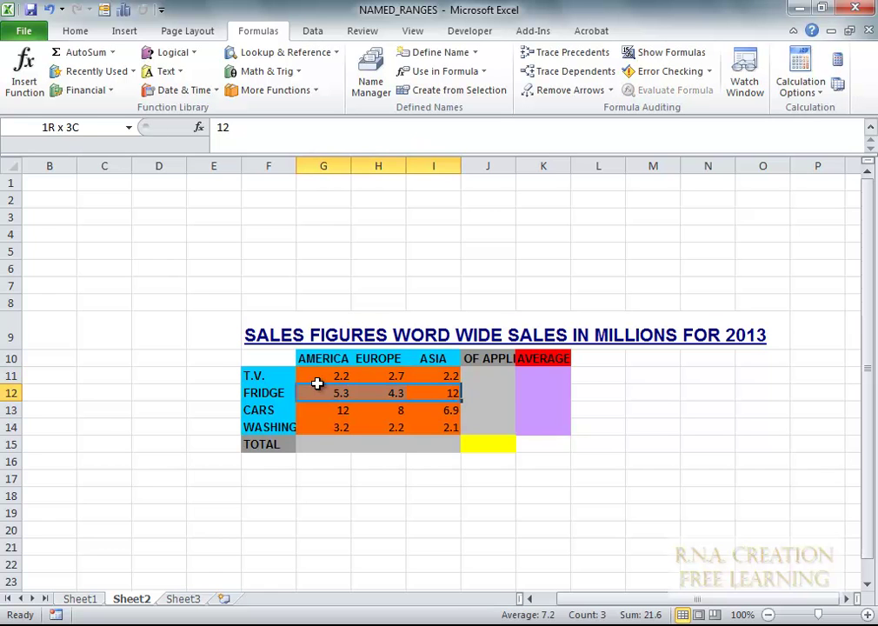
left_click(474, 53)
left_click(473, 83)
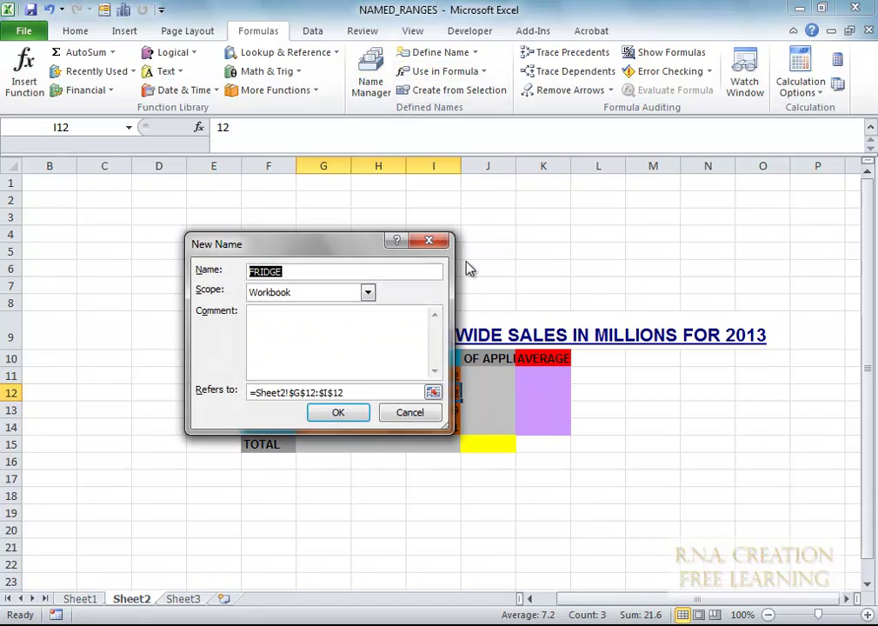
left_click(368, 293)
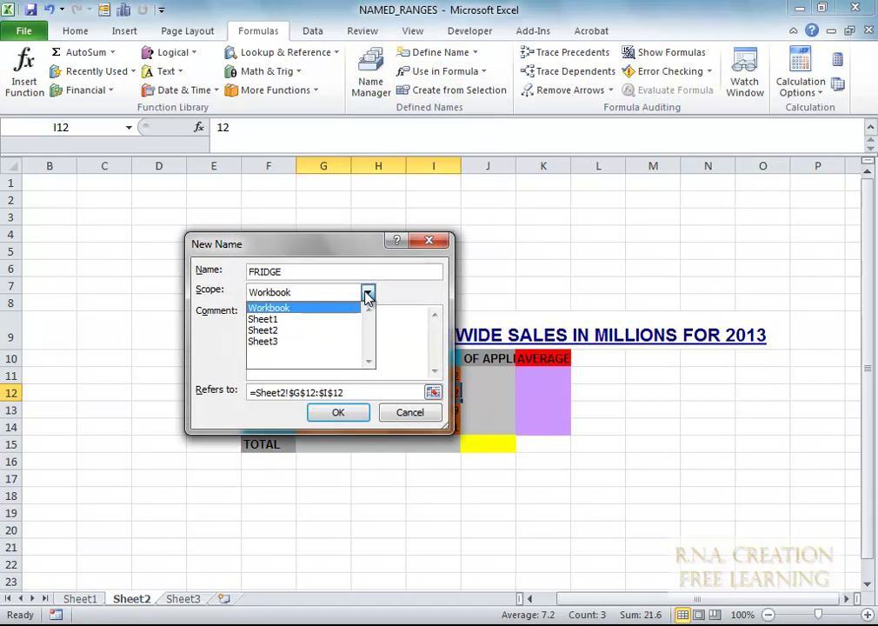
left_click(305, 332)
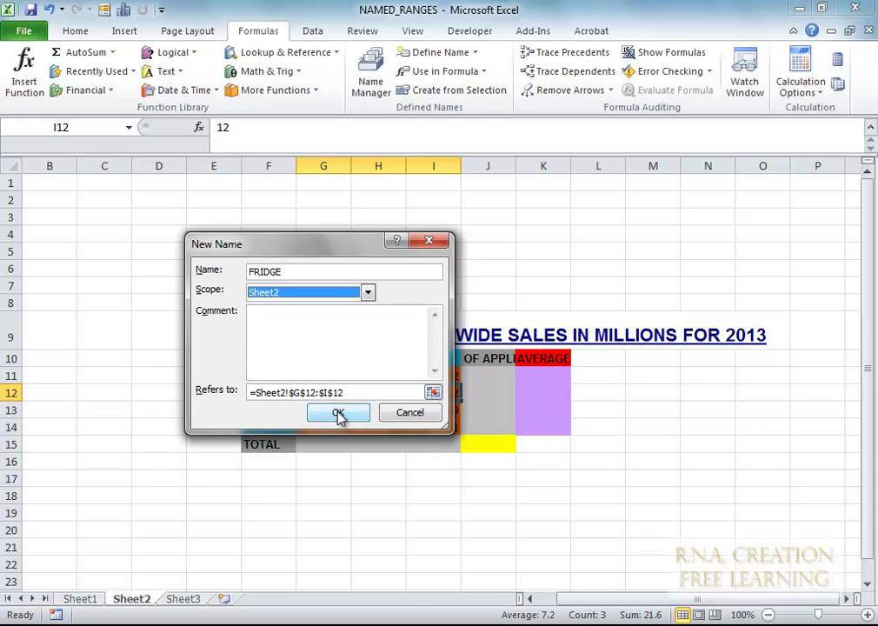
left_click(338, 413)
Define the name CARS for the car sales figures in G13:I13, scoped to Sheet2.
left_click(453, 410)
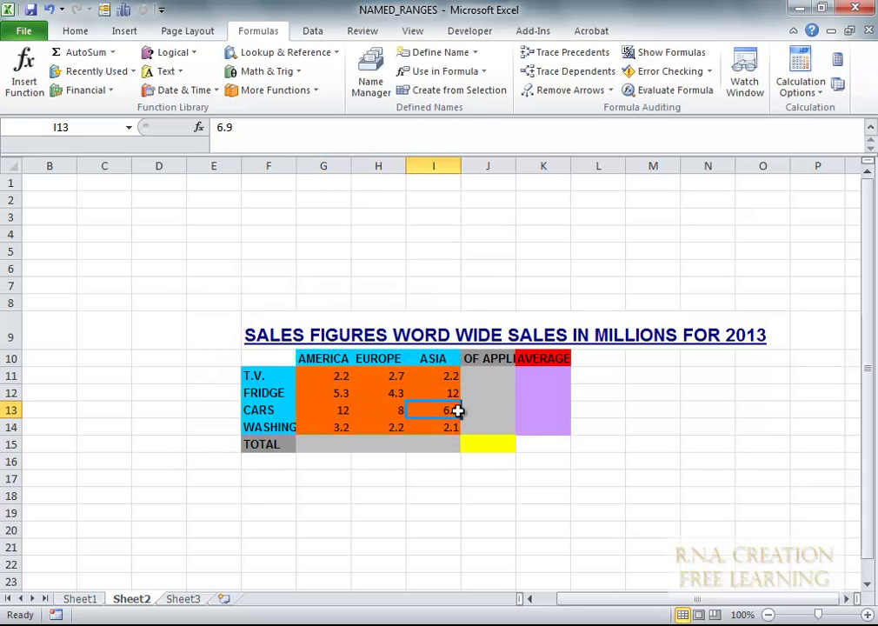
left_click(335, 411, "shift")
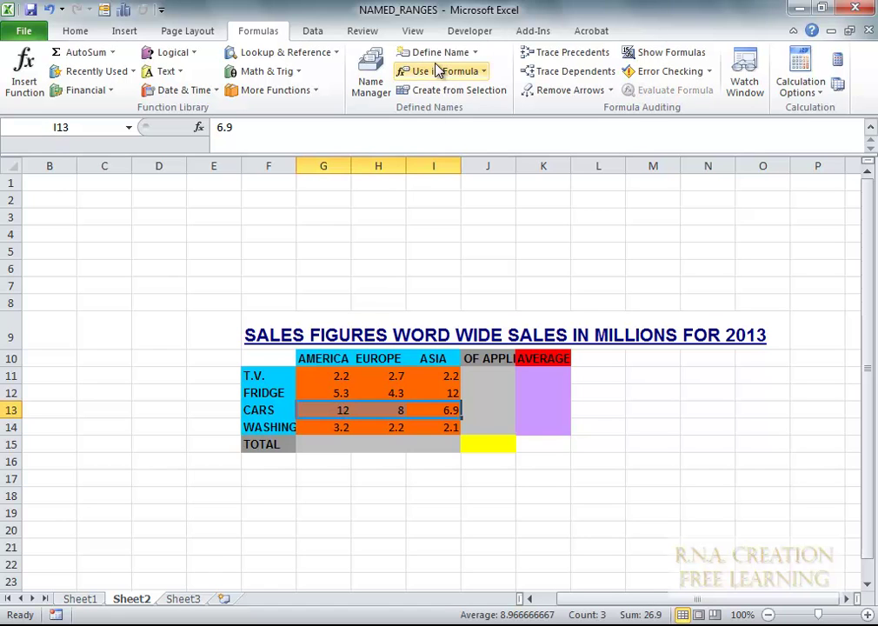
left_click(468, 54)
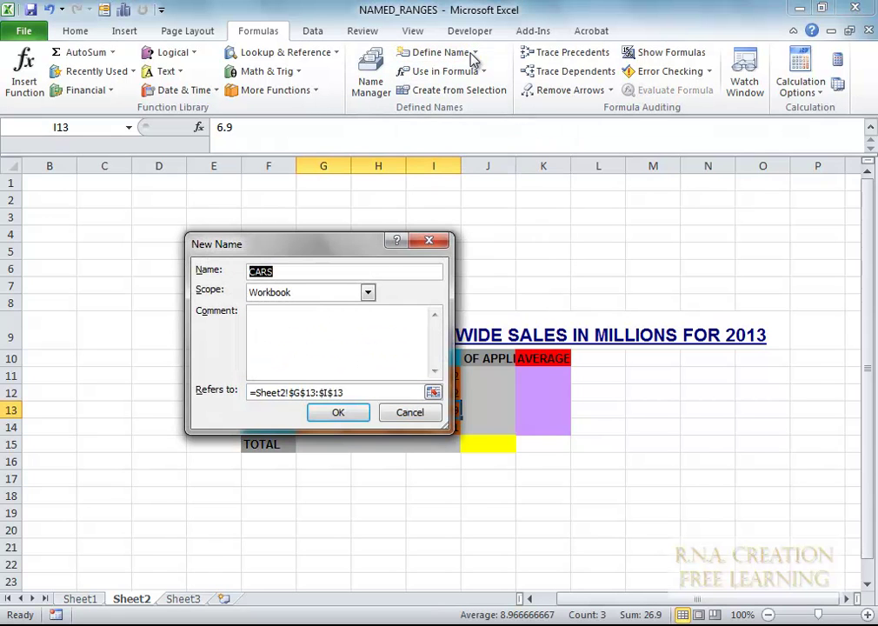
left_click(369, 293)
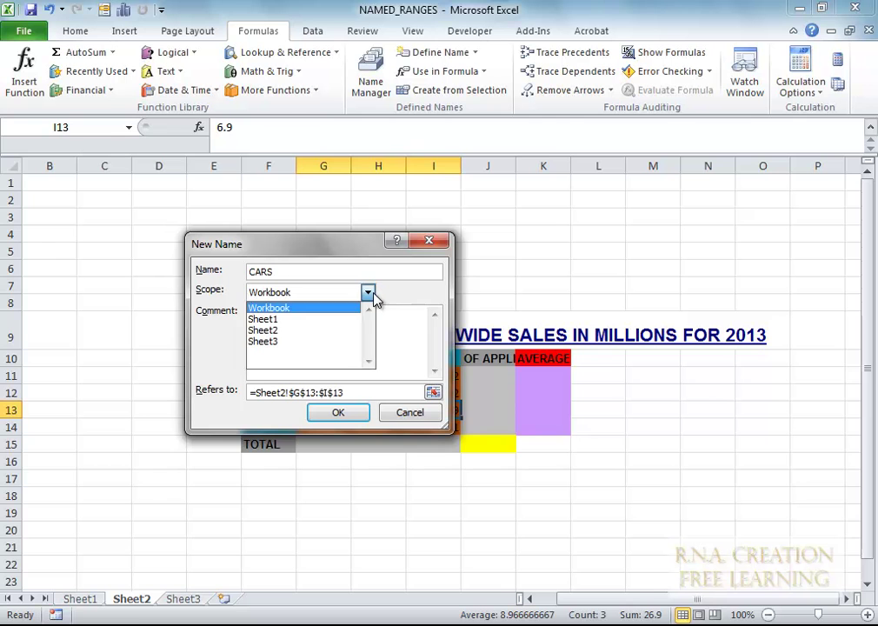
left_click(344, 332)
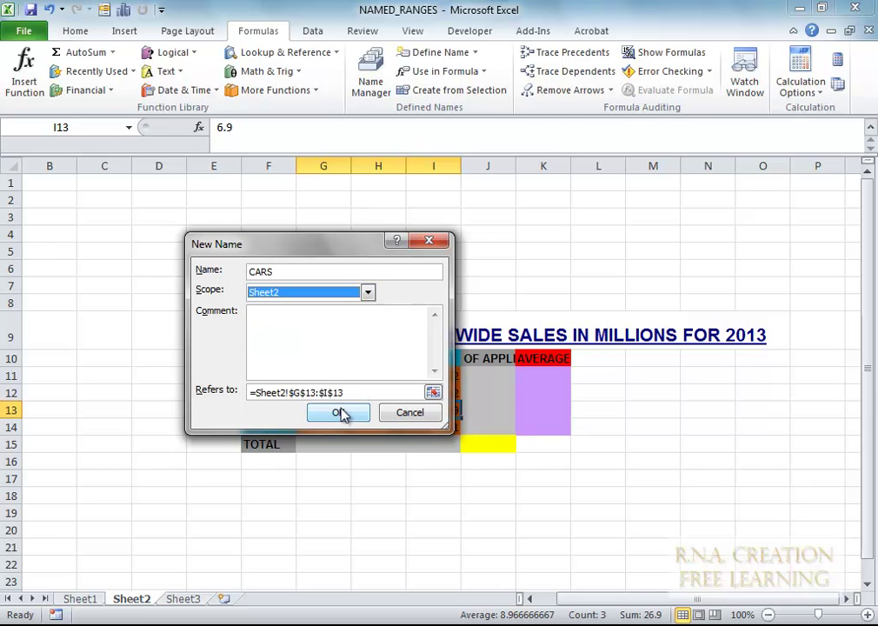
left_click(340, 413)
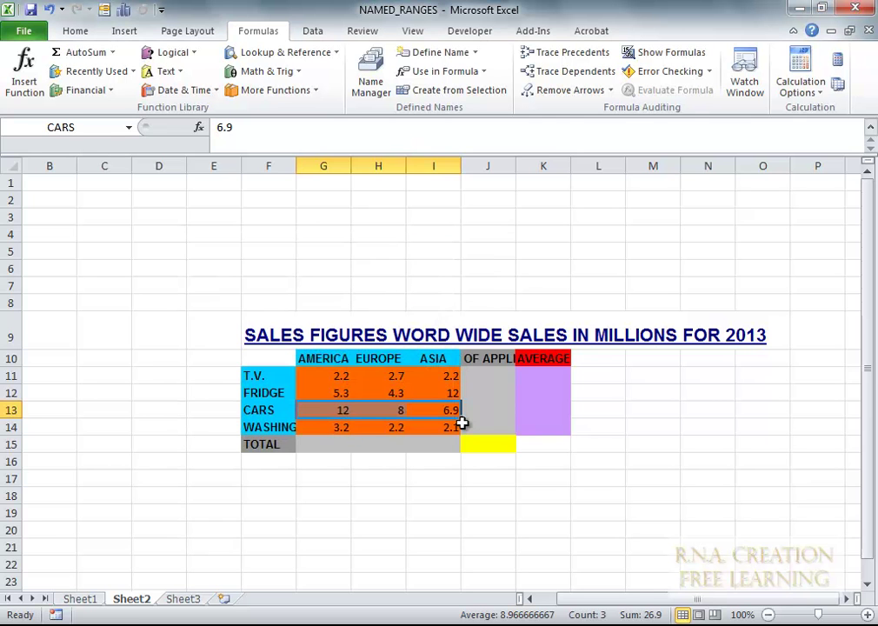
Define the name WASHING_MACHINES for the washing machine sales figures in G14:I14, scoped to Sheet2.
left_click_drag(453, 426, 326, 429)
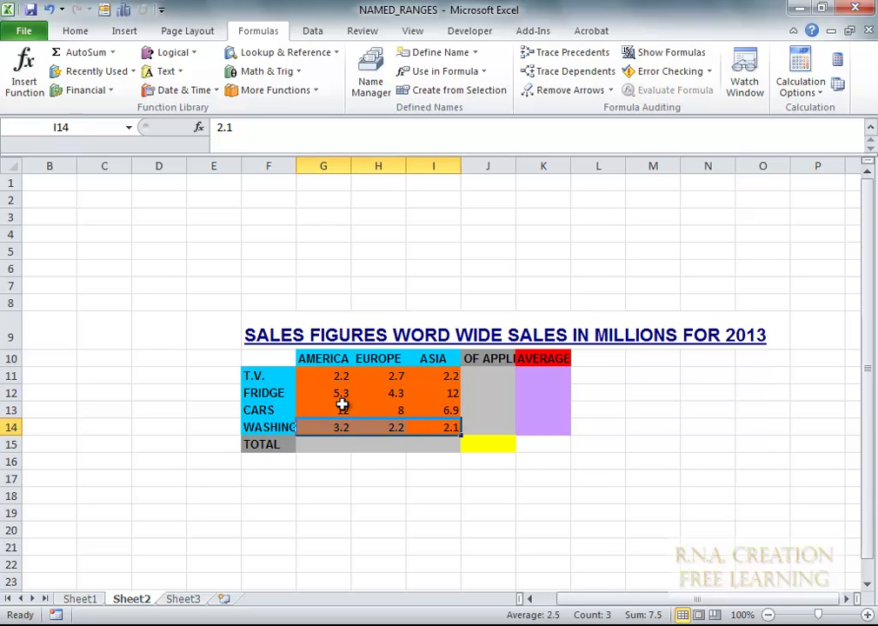
left_click(475, 52)
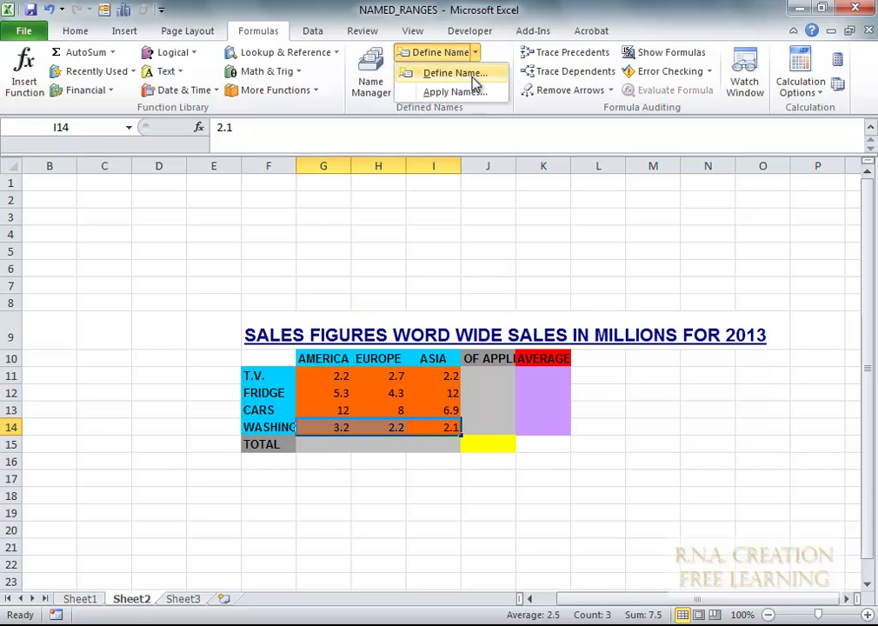
left_click(473, 75)
left_click(368, 293)
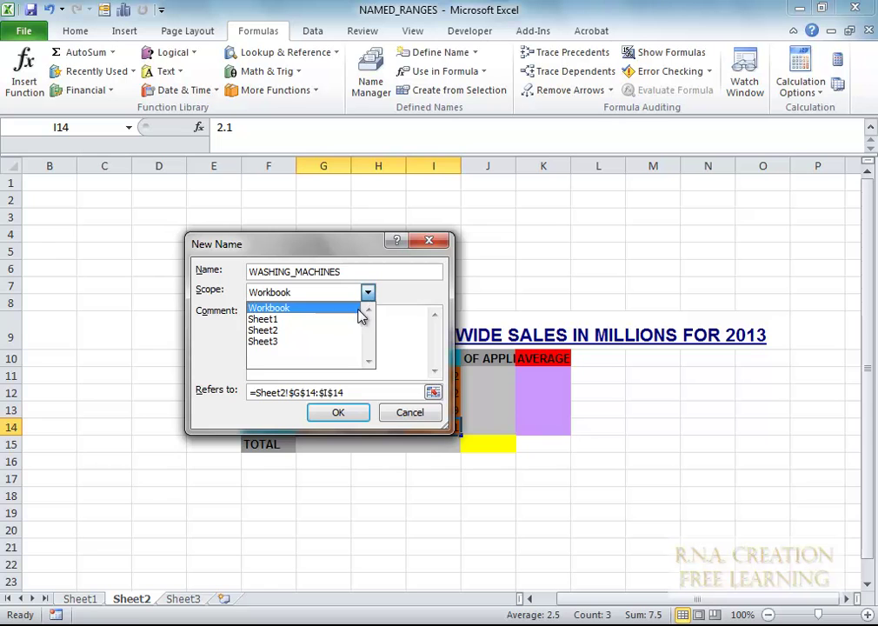
left_click(354, 330)
left_click(338, 412)
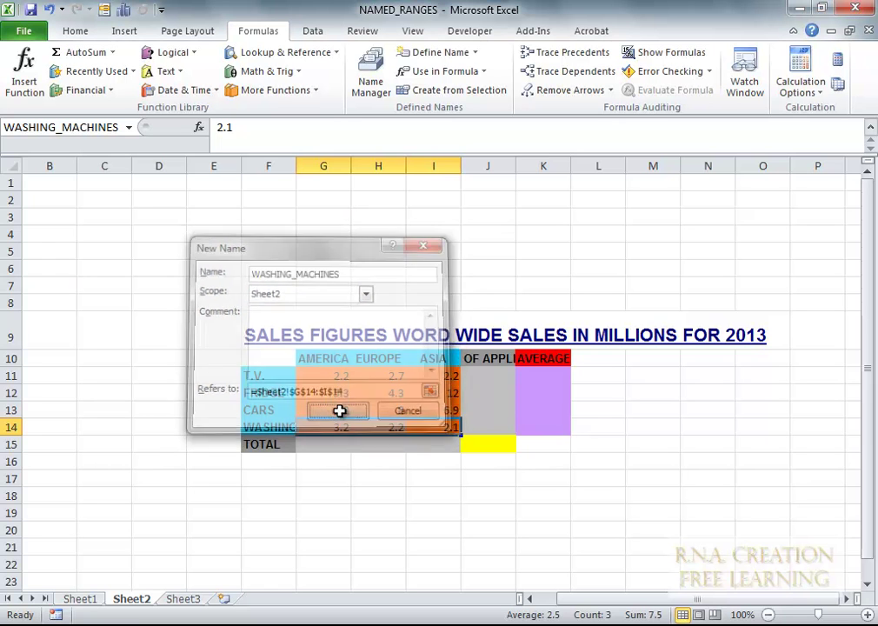
Define the name AMERICA for the America column's figures in G11:G14, scoped to Sheet2.
left_click_drag(345, 375, 337, 426)
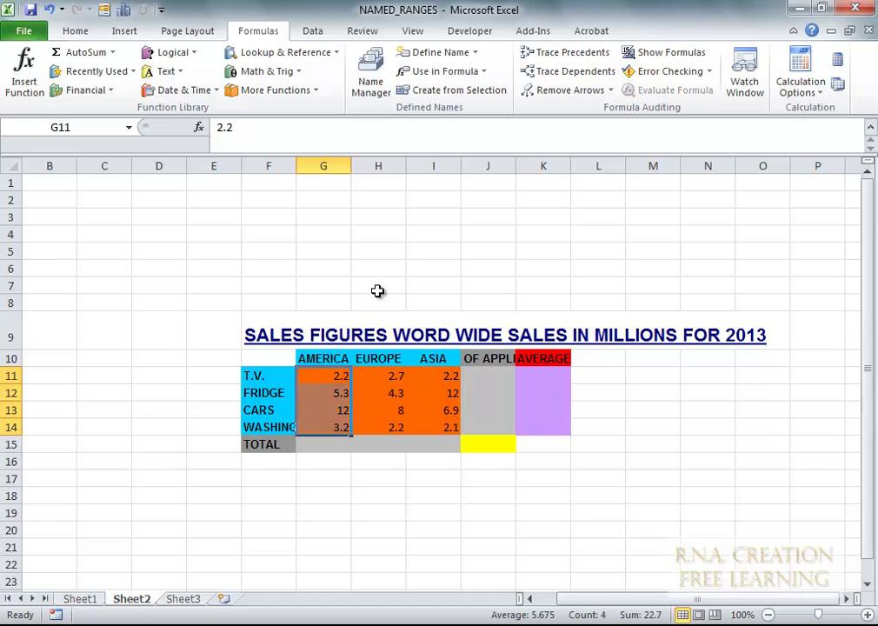
left_click(460, 53)
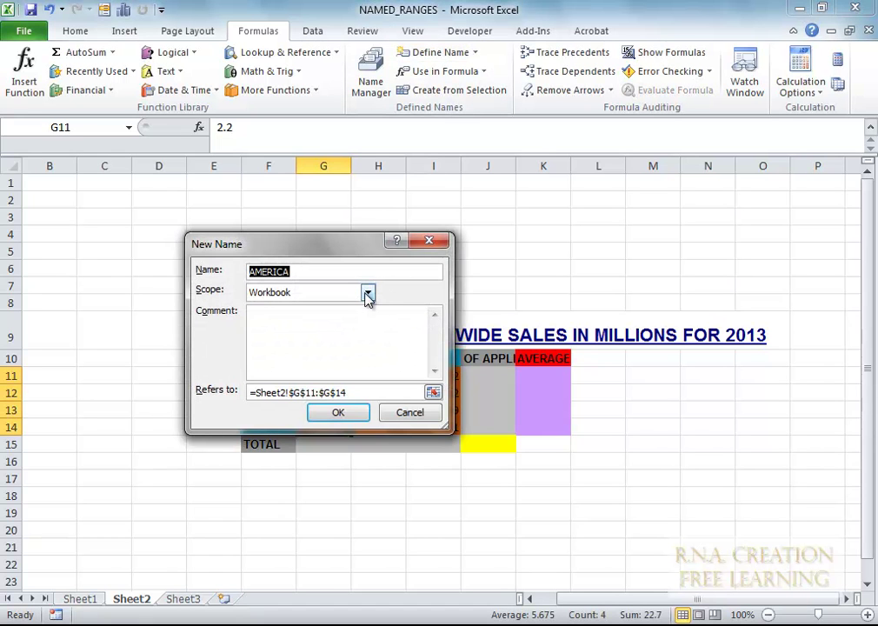
left_click(367, 293)
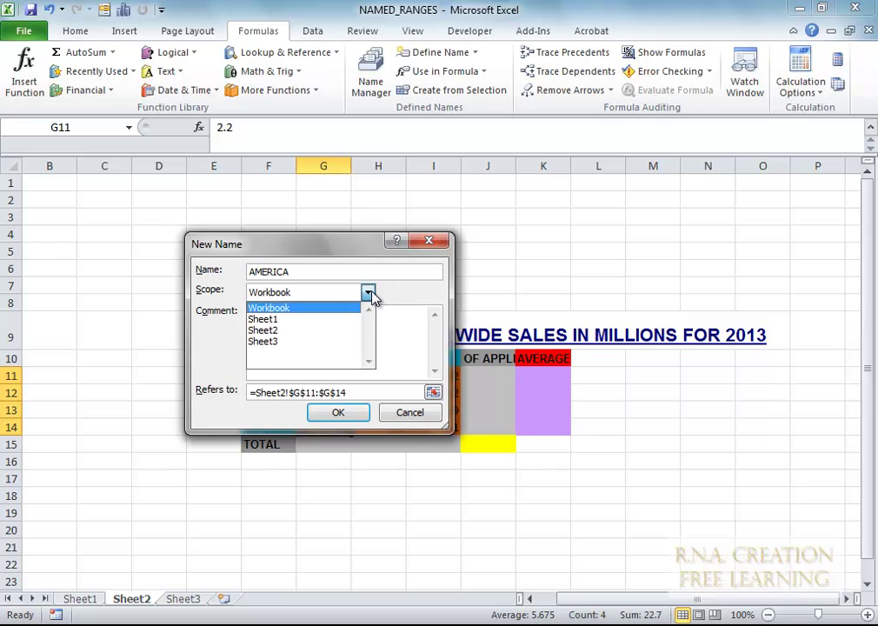
left_click(352, 331)
left_click(338, 412)
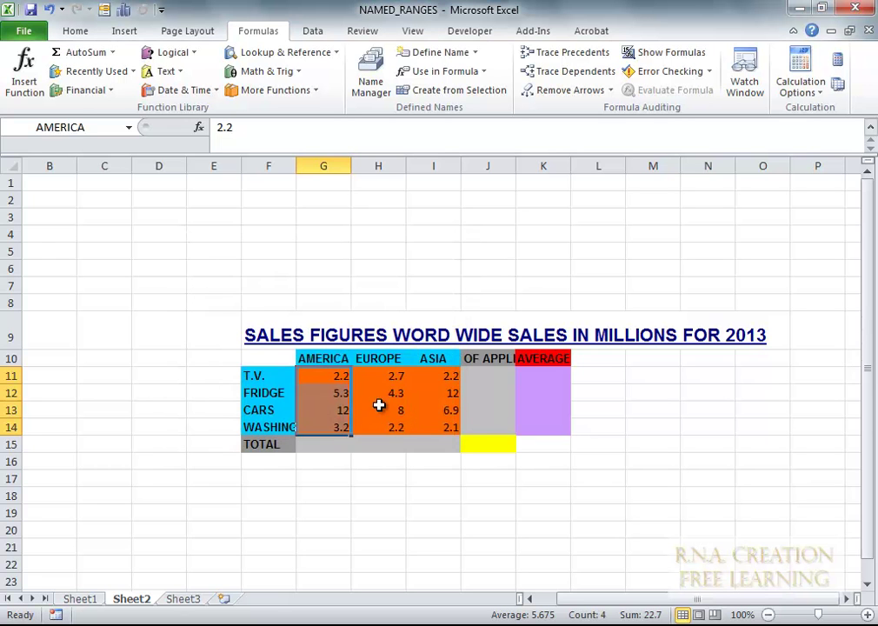
Define the name EUROPE for the Europe column's figures in H11:H14, scoped to Sheet2.
left_click(395, 383)
left_click_drag(395, 393, 397, 428)
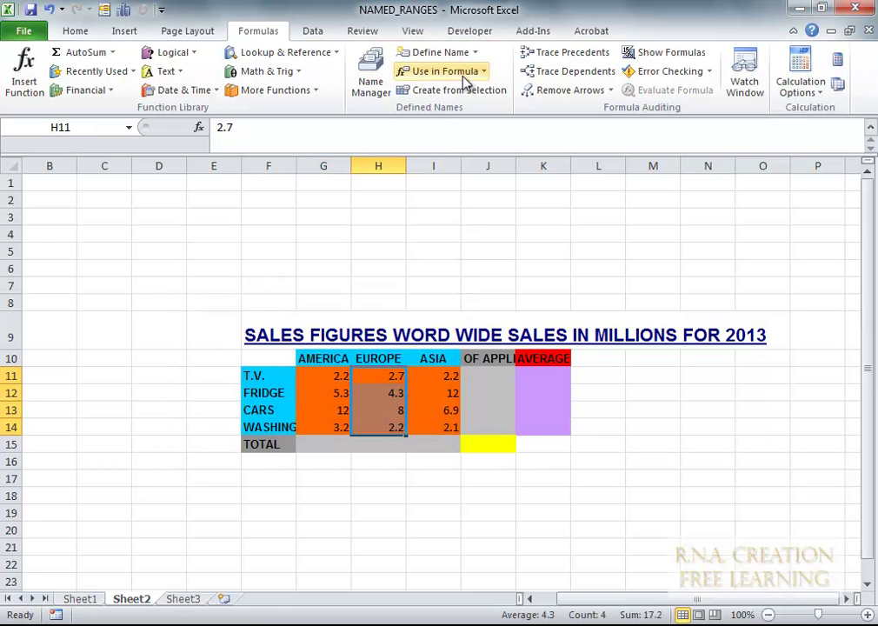
left_click(441, 53)
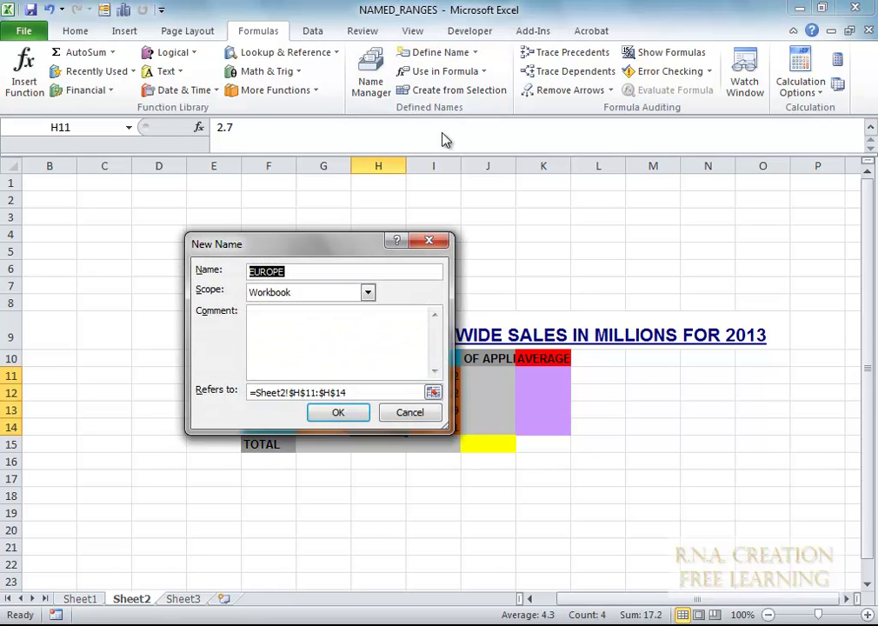
left_click(368, 293)
left_click(342, 330)
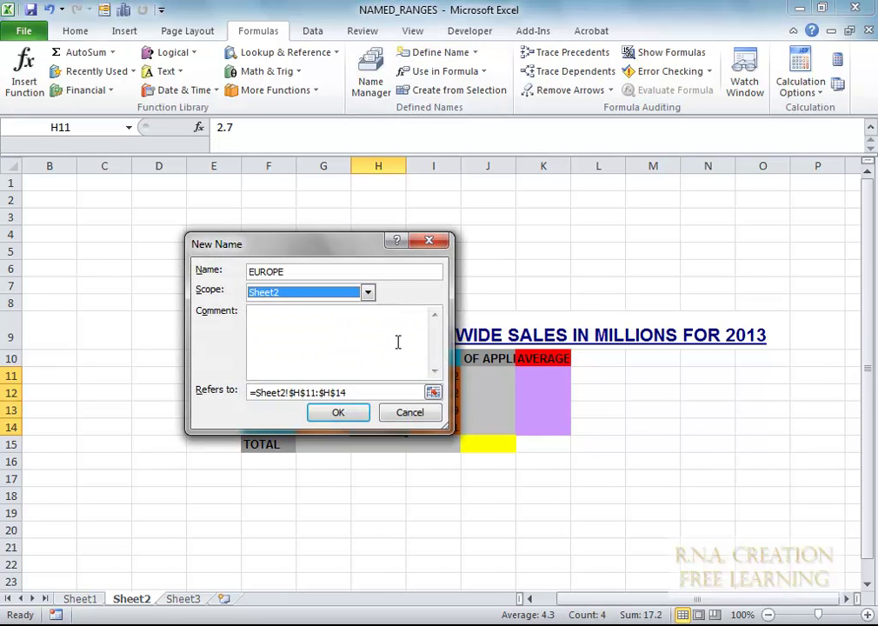
left_click(345, 416)
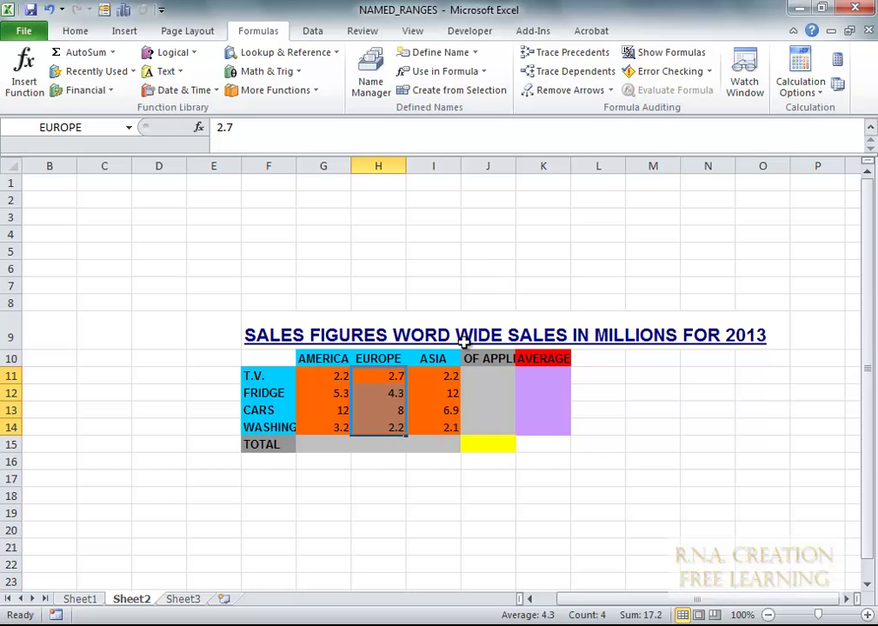
Define the name ASIA for the Asia column's figures in I11:I14, scoped to Sheet2.
left_click(449, 376)
left_click_drag(449, 377, 448, 427)
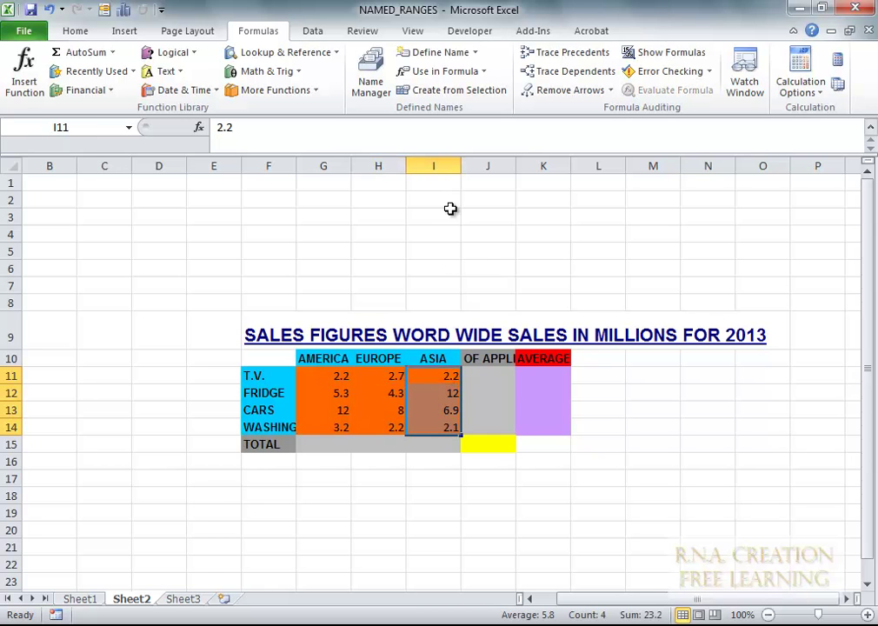
left_click(475, 56)
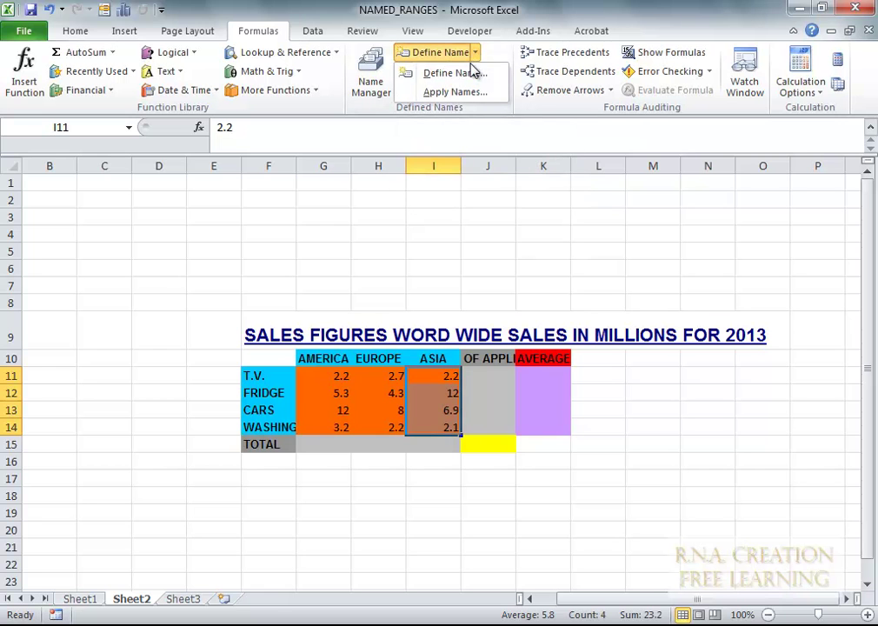
left_click(471, 73)
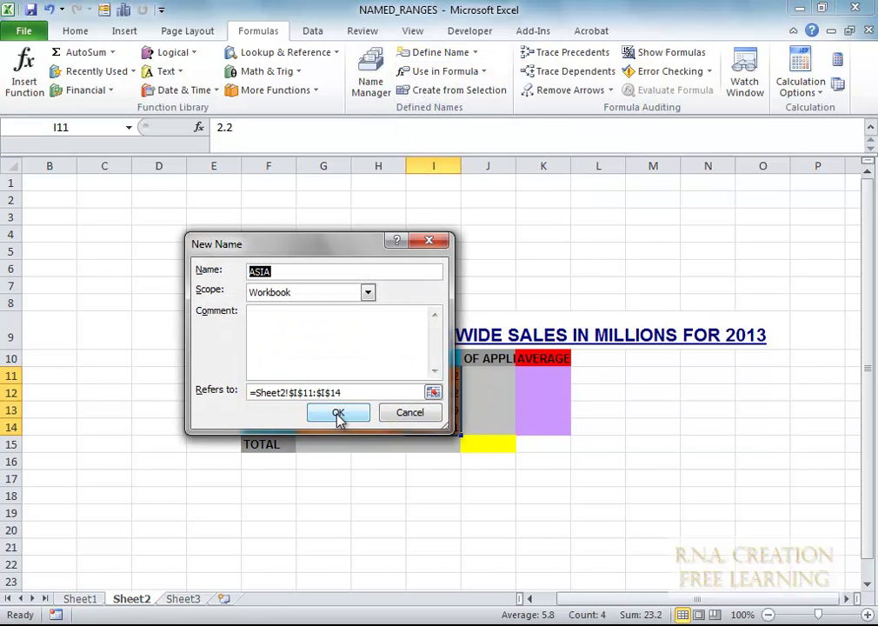
left_click(368, 292)
left_click(346, 330)
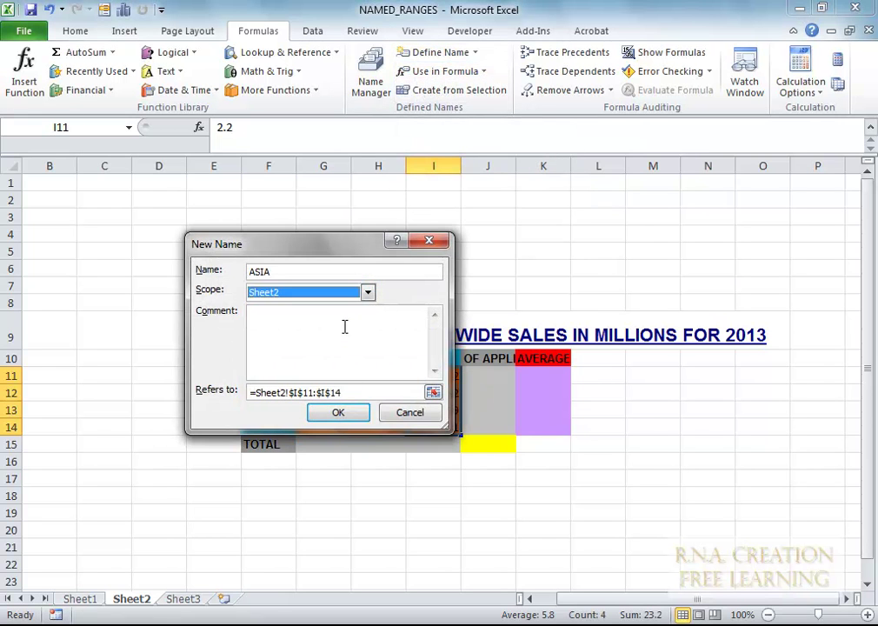
left_click(339, 414)
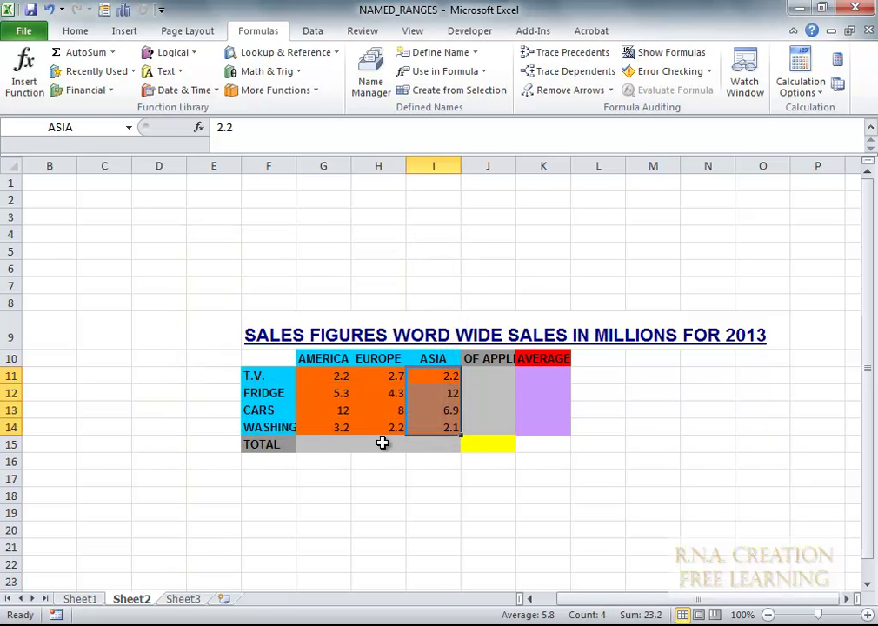
Start a SUM formula for the T.V. row's total in J11.
left_click(322, 445)
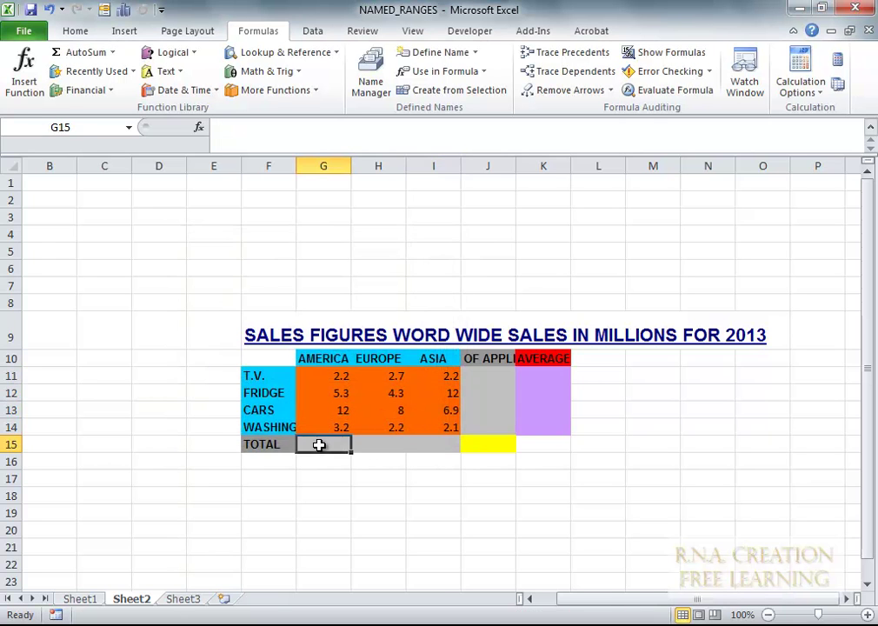
left_click(489, 376)
type("=sum")
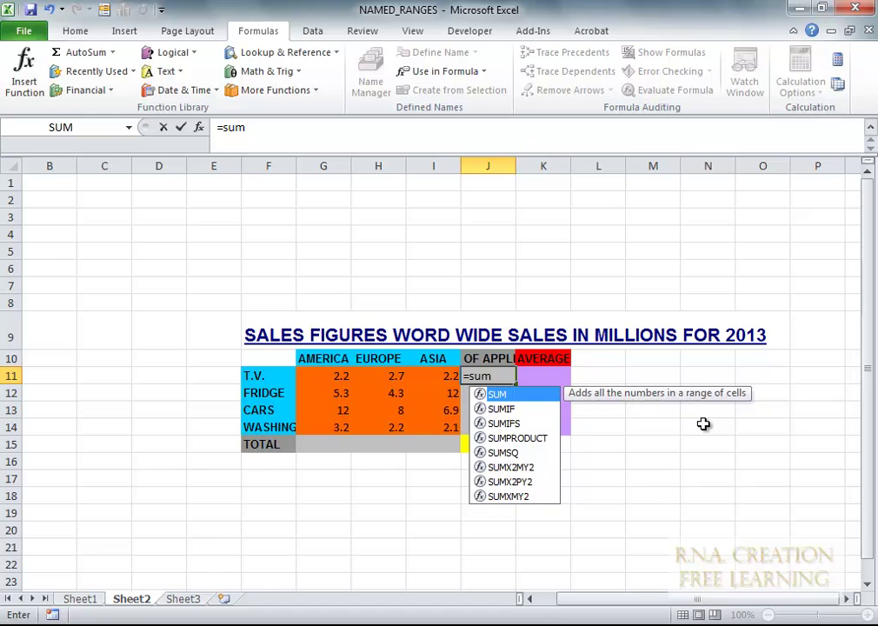
type("(")
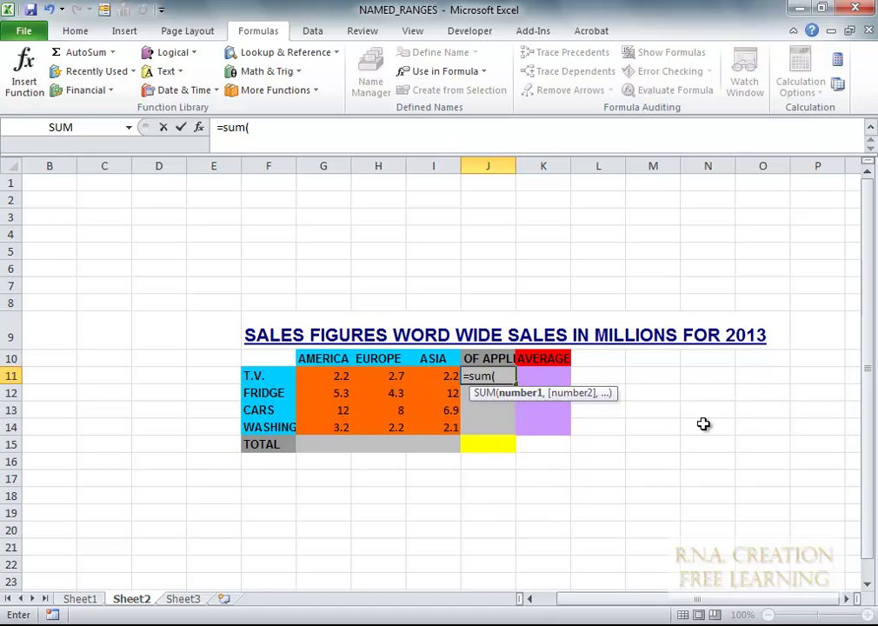
key("F5")
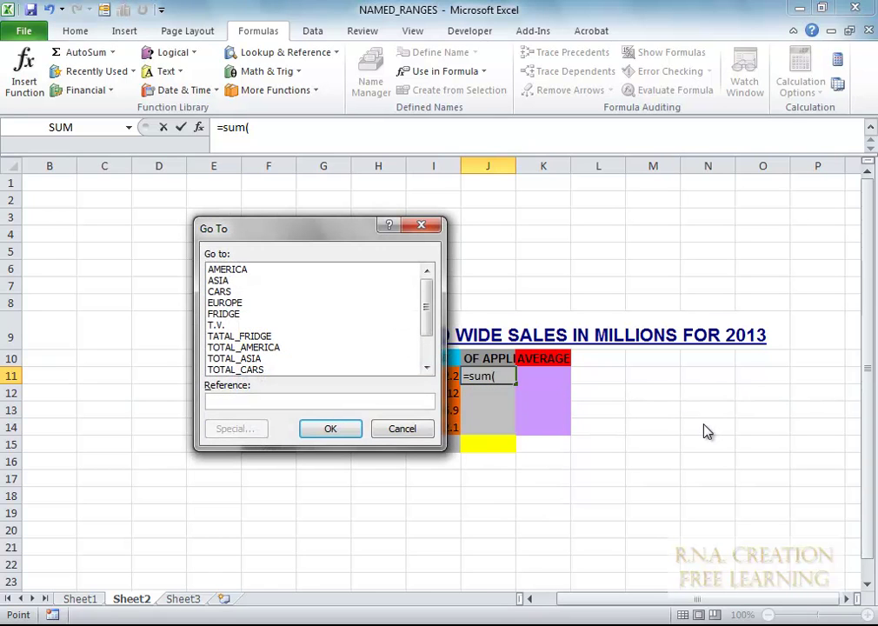
left_click_drag(312, 240, 720, 200)
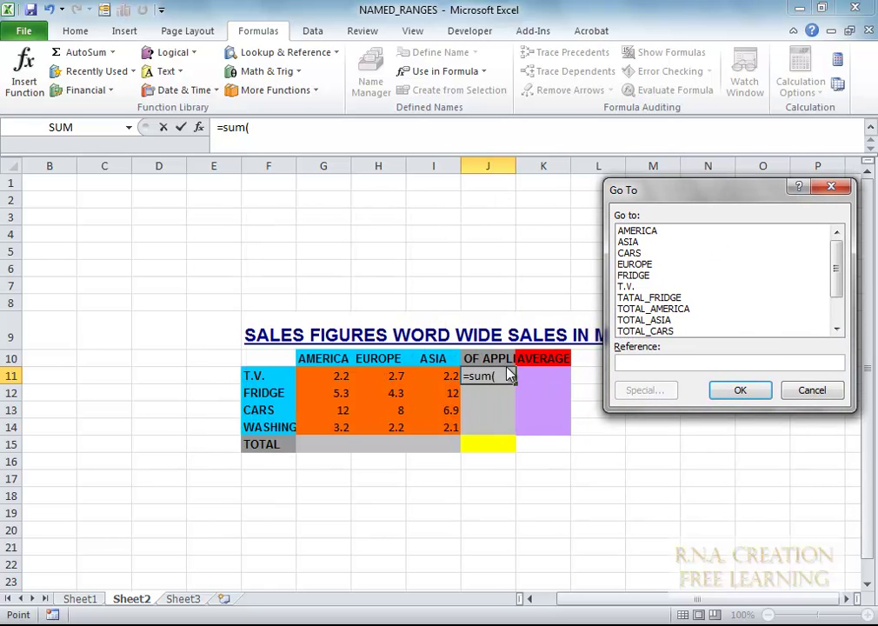
left_click(824, 265)
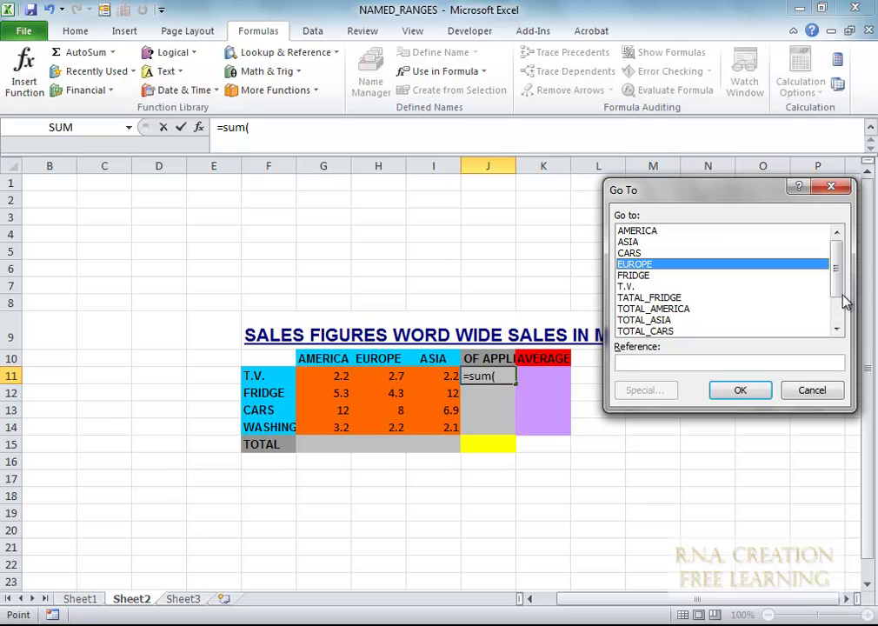
left_click_drag(840, 289, 837, 253)
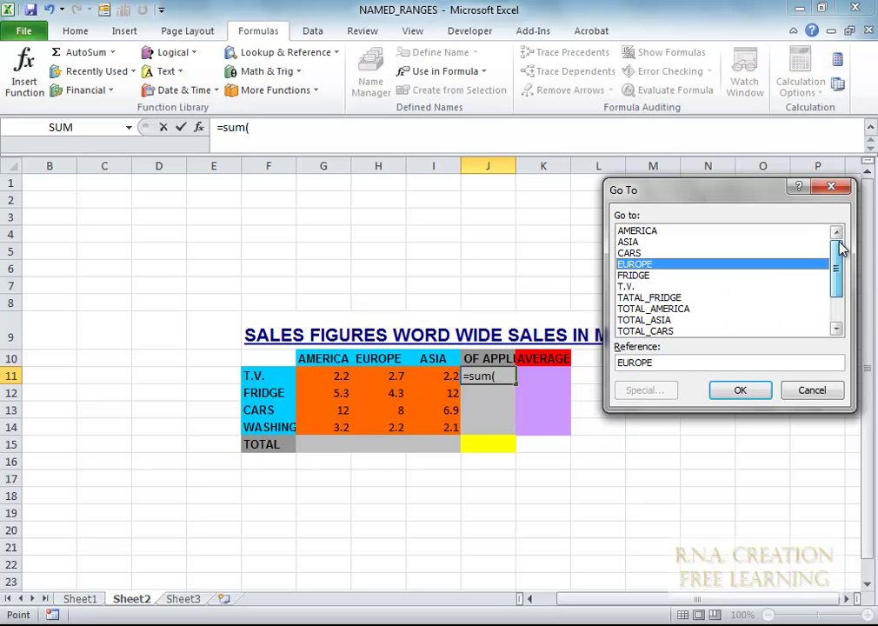
left_click(651, 232)
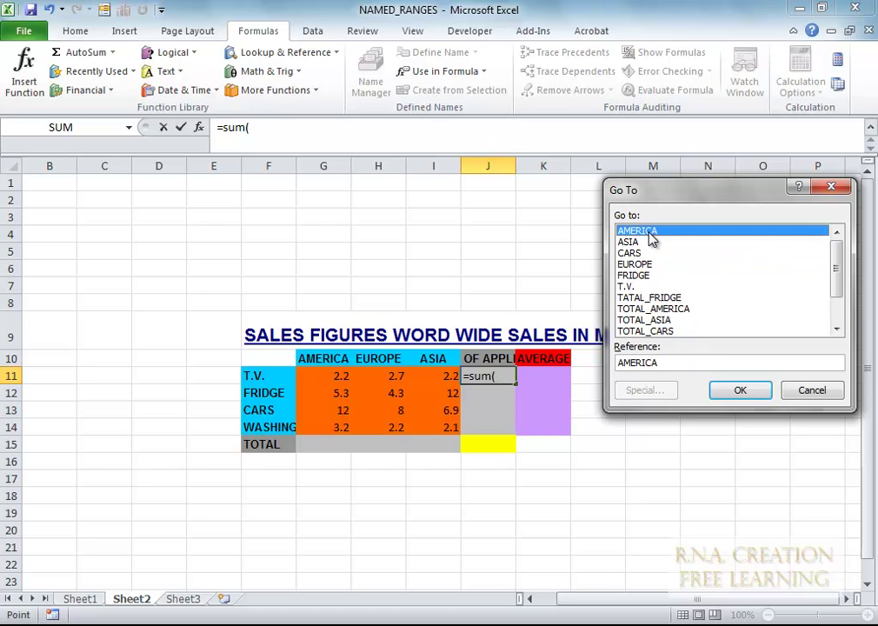
left_click(630, 288)
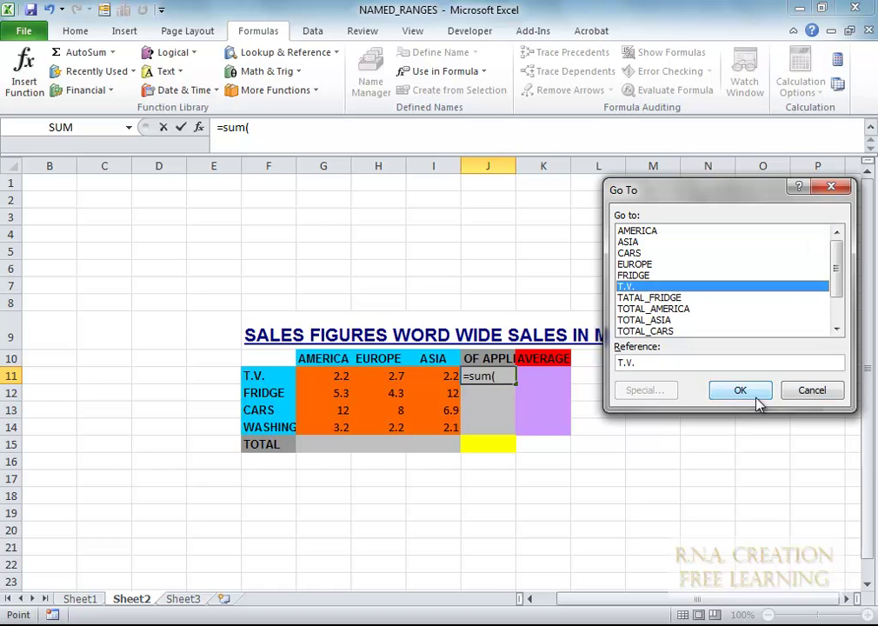
left_click(810, 390)
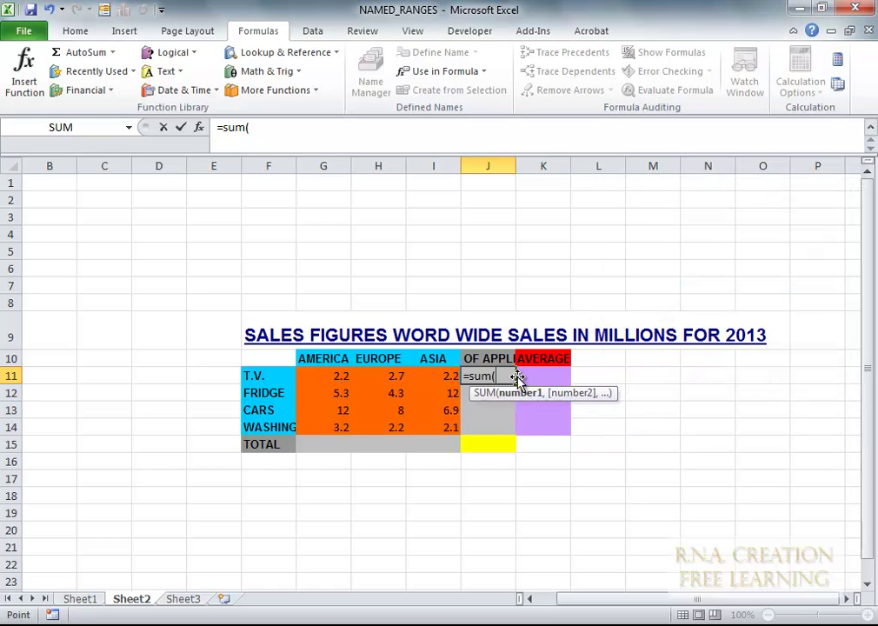
Complete the J11 formula by summing G11:I11 through the named range T.V.
key("Left")
key("Left")
key("Left")
key("shift+Right")
key("shift+Right")
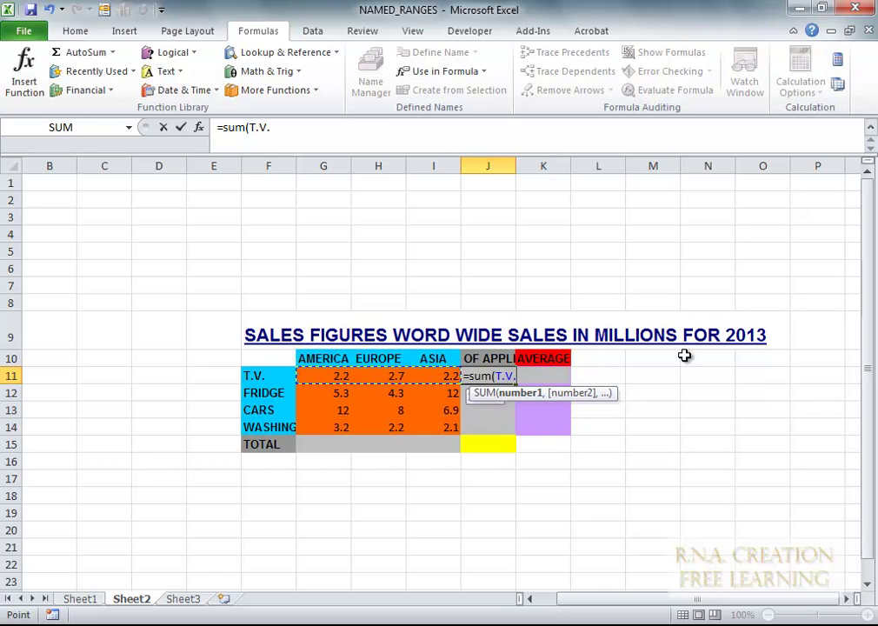
type(")")
key("Return")
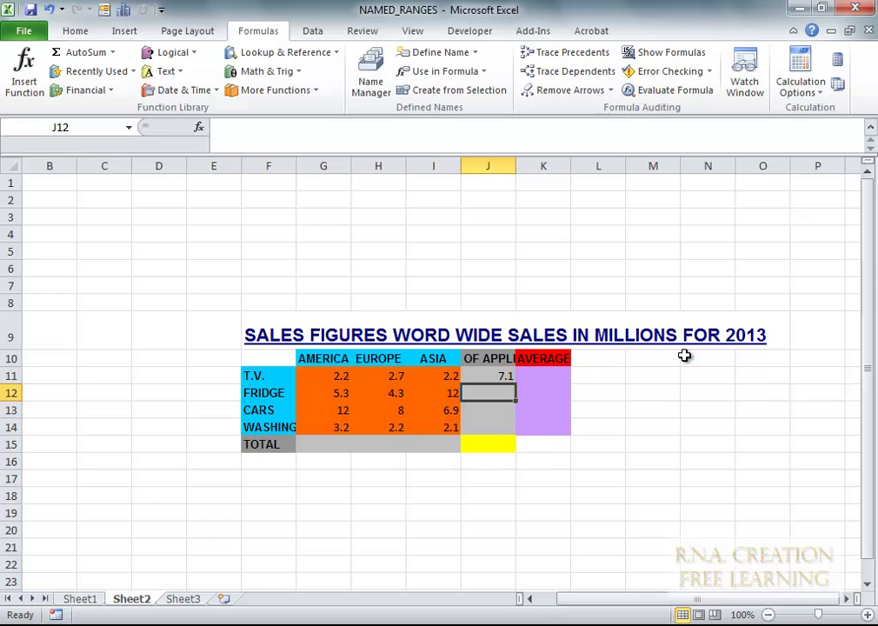
Total the fridge sales in J12 with a SUM of G12:I12, using the named range FRIDGE.
type("=")
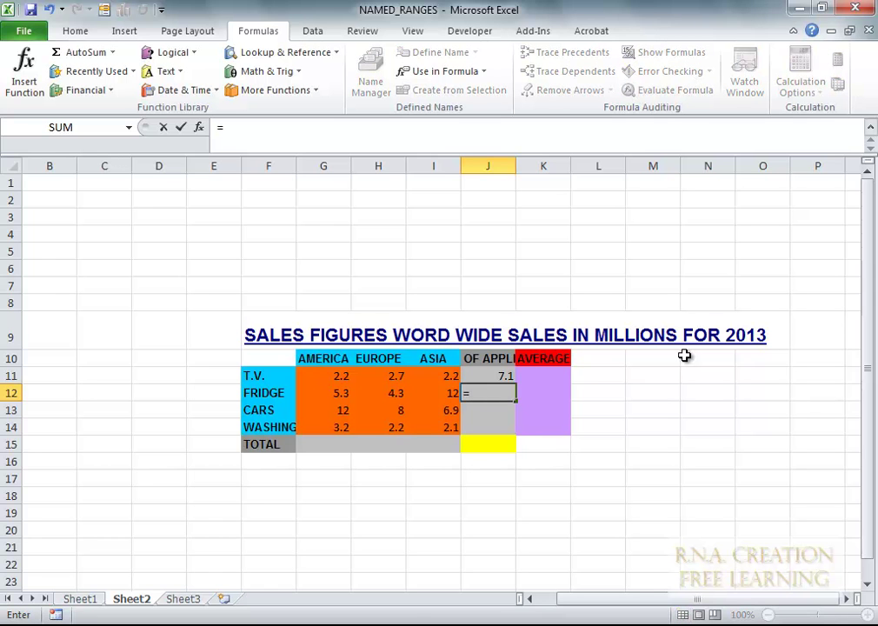
key("BackSpace")
type("=sum(")
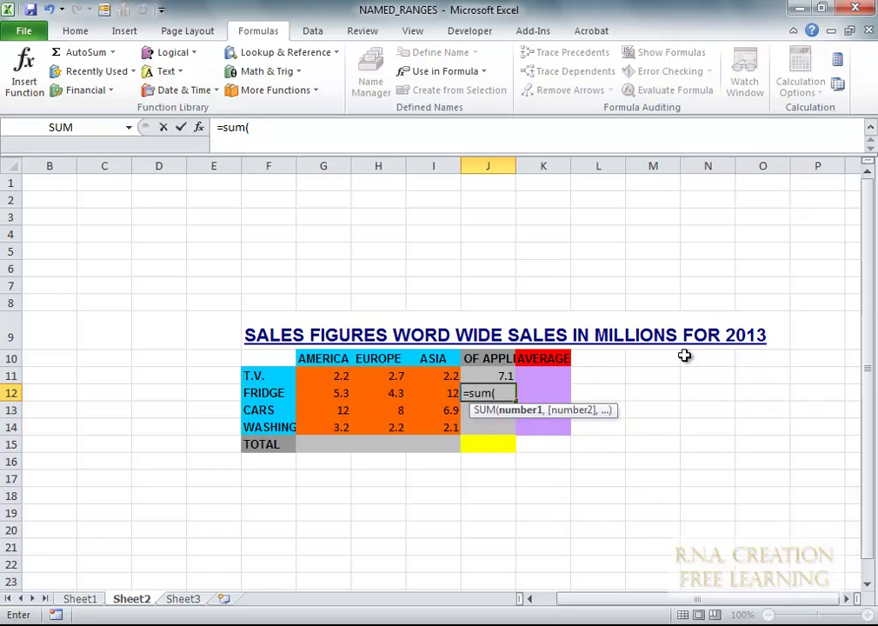
key("Left")
key("Left")
key("Left")
key("shift+Right")
key("shift+Right")
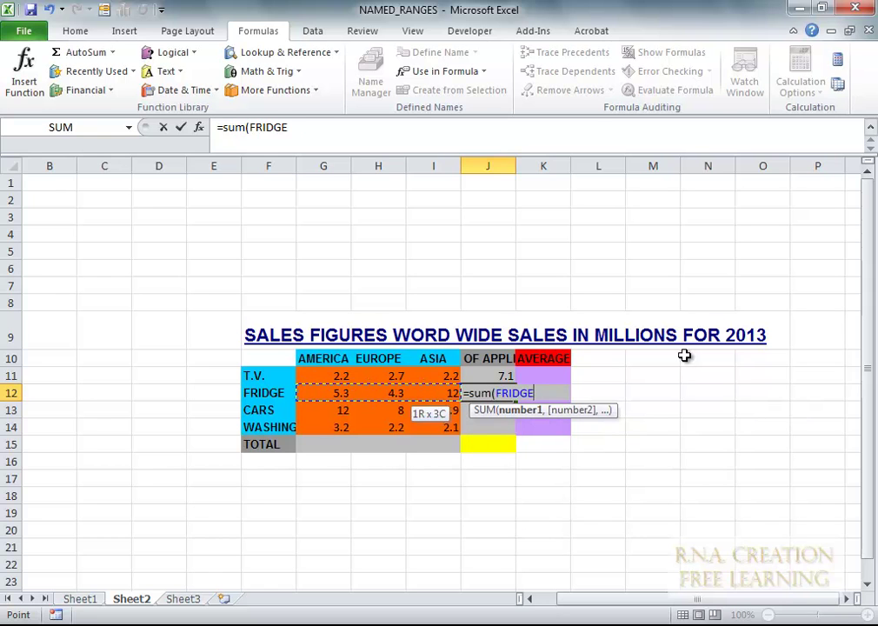
key("Return")
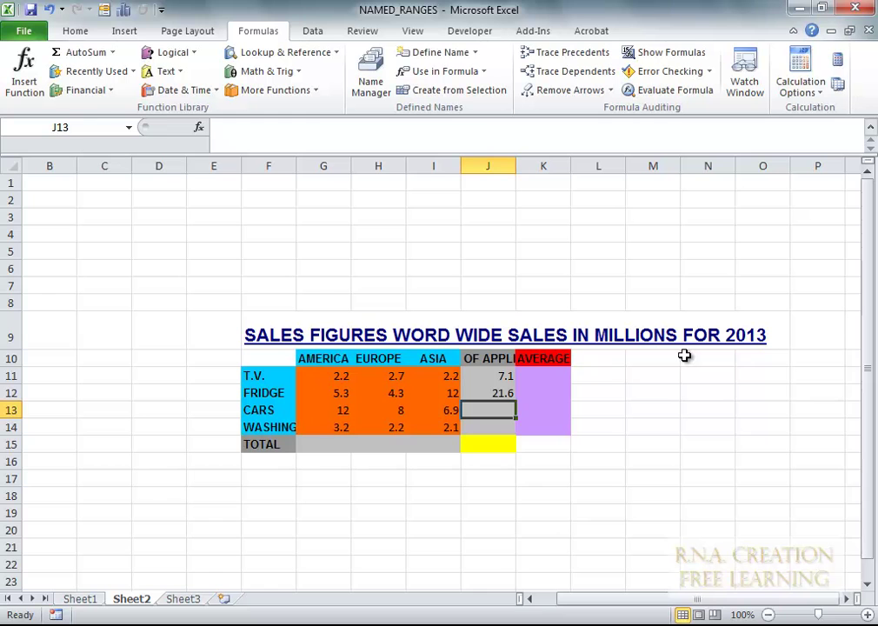
Total the car sales in J13 with a SUM of G13:I13, using the named range CARS.
type("=sun")
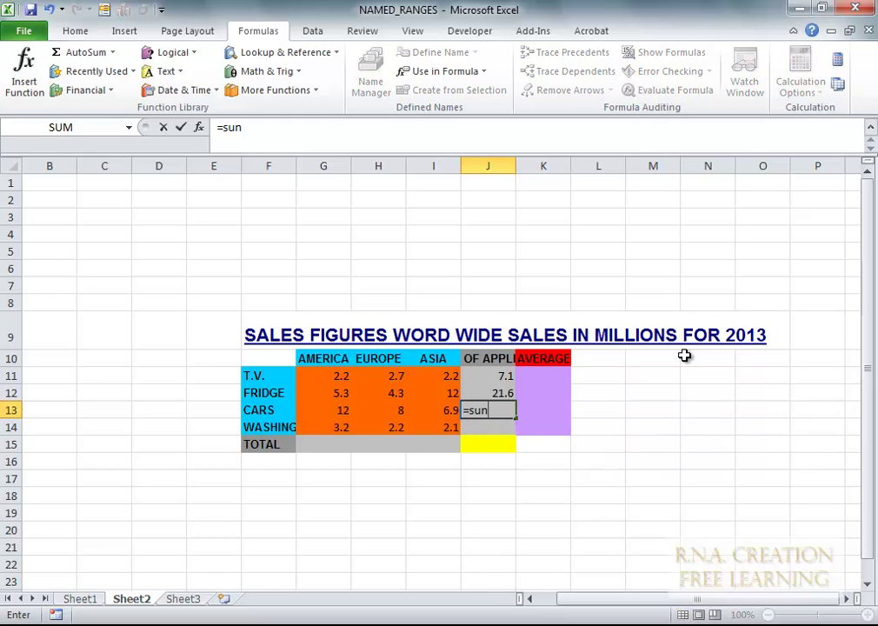
key("BackSpace")
type("m(")
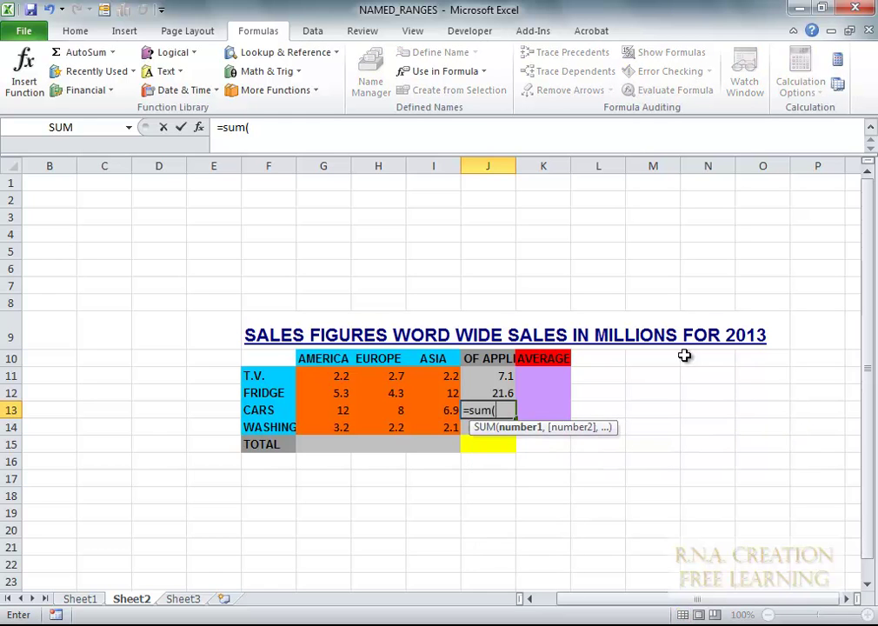
key("Left")
key("Left")
key("Left")
key("shift+Right")
key("shift+Right")
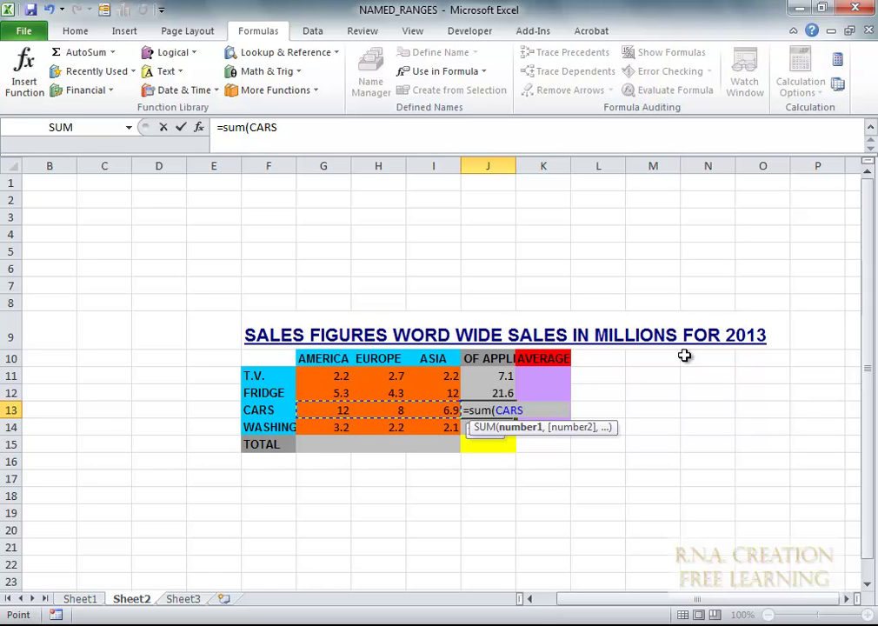
key("Return")
Total the washing machine sales in J14 with a SUM of the named row range G14:I14.
type("=")
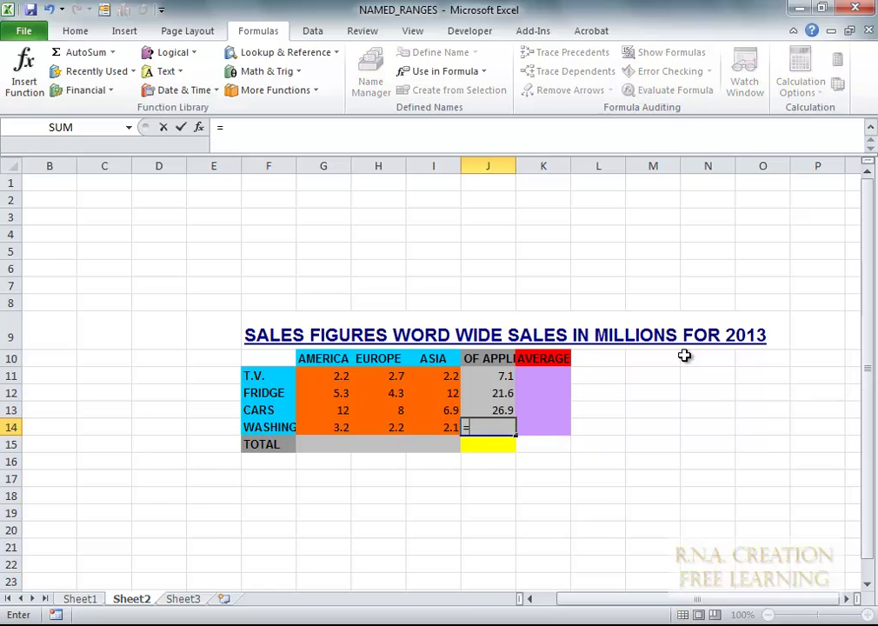
type("sum(")
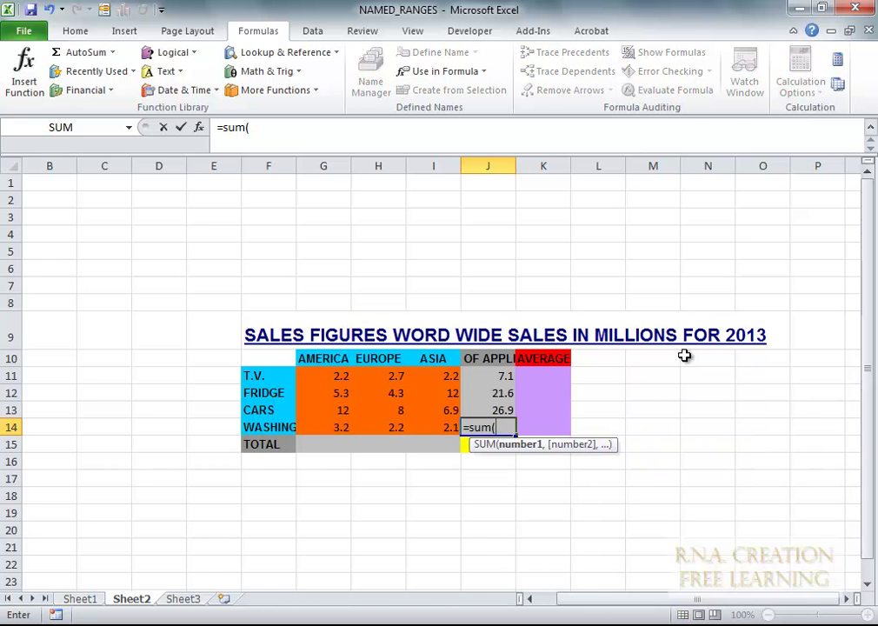
key("Left")
key("Left")
key("Left")
key("Left")
key("Right")
key("shift+Right")
key("shift+Right")
key("Return")
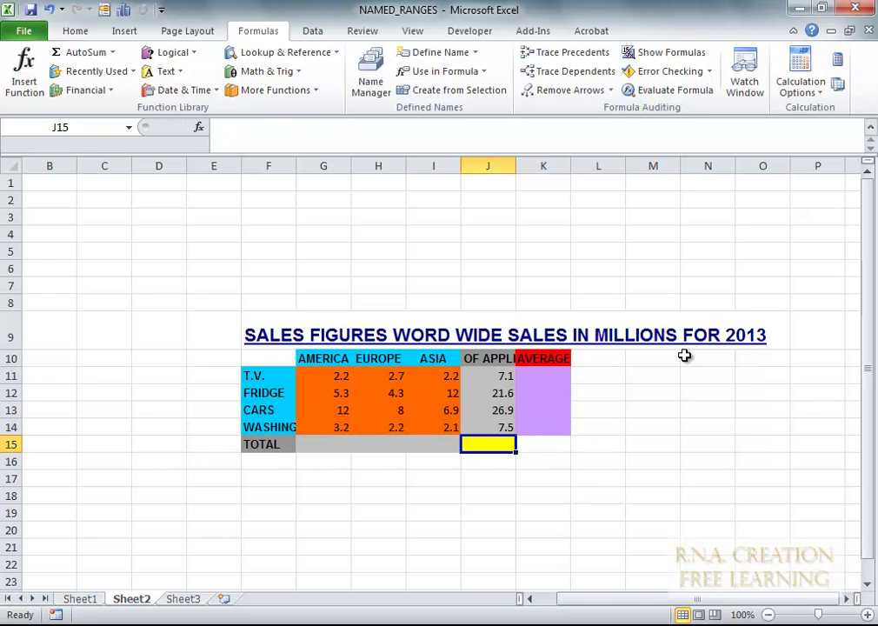
Total the America column in G15 with a SUM of G11:G14, using the named range AMERICA.
key("Left")
key("Left")
key("Left")
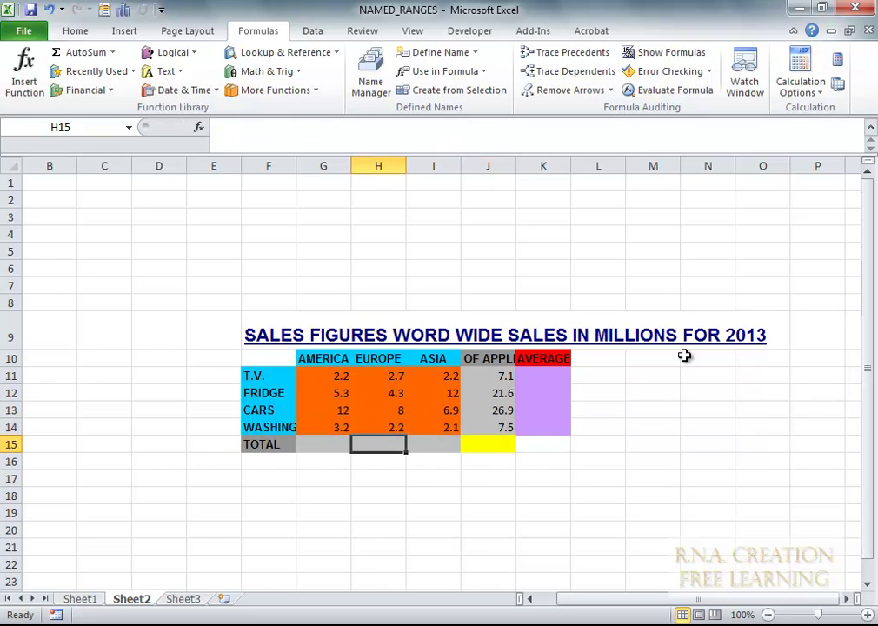
type("=sum(")
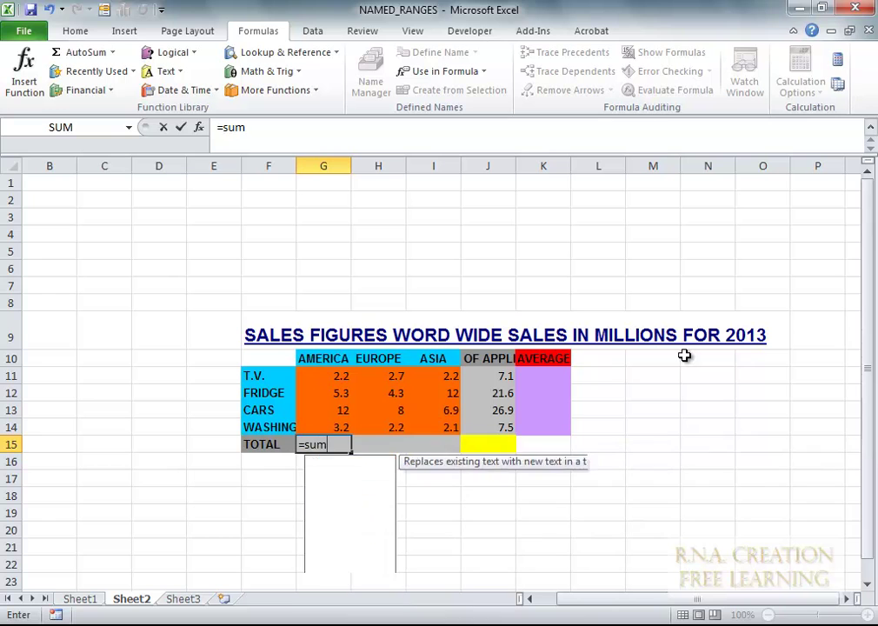
key("Up")
key("Up")
key("Up")
key("Up")
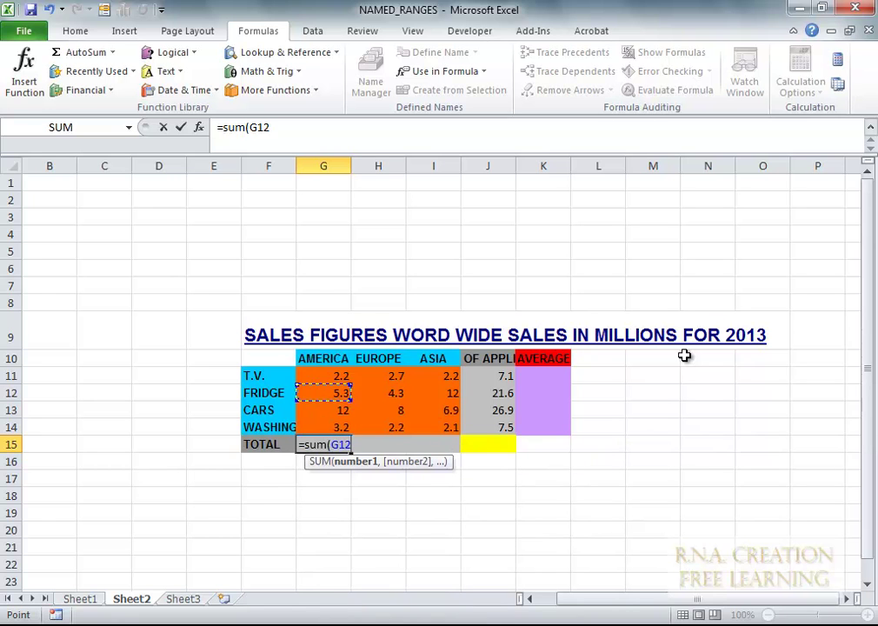
key("shift+Down")
key("shift+Down")
key("shift+Down")
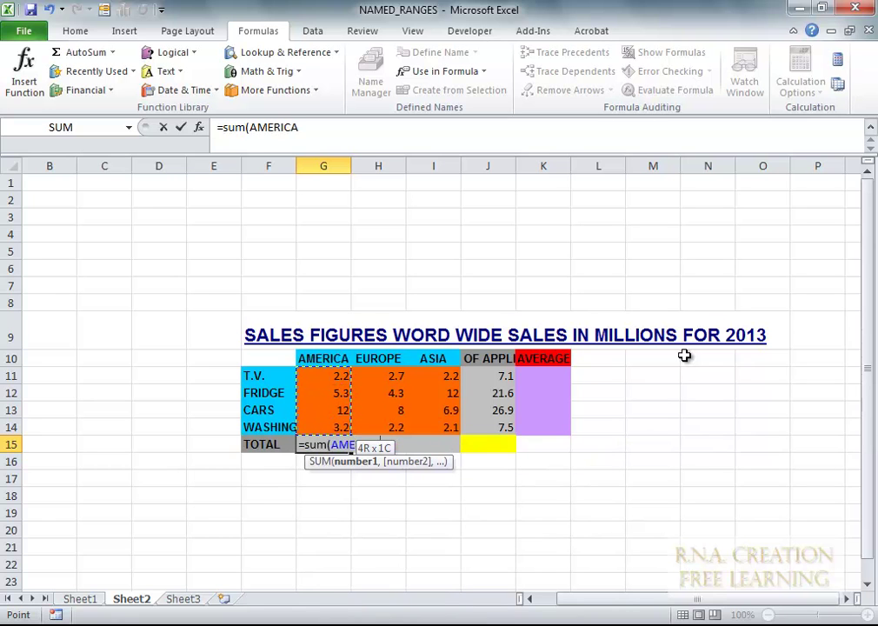
key("Return")
Try copying the America total formula from G15 into the Europe total cell H15, and clear the copy.
key("Up")
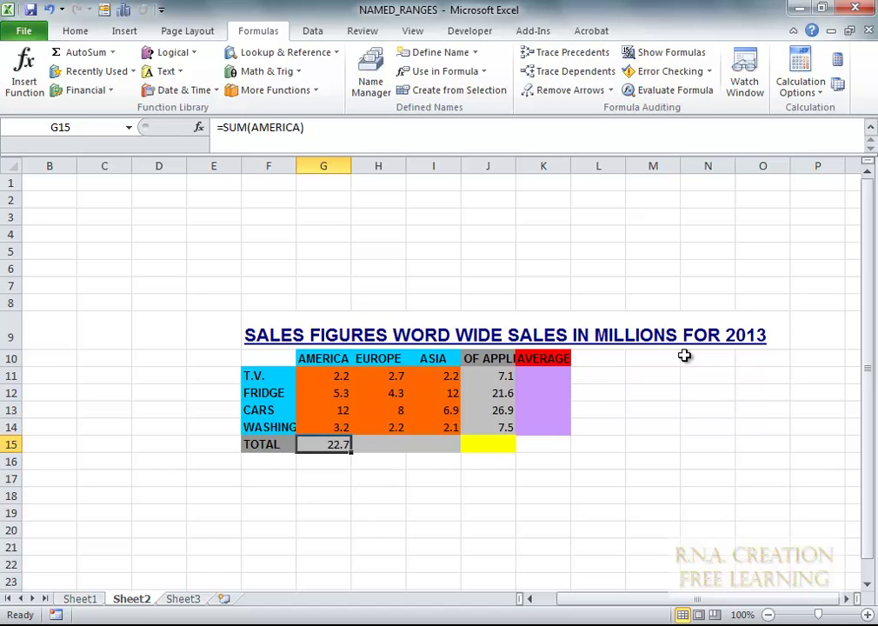
key("ctrl+c")
key("Right")
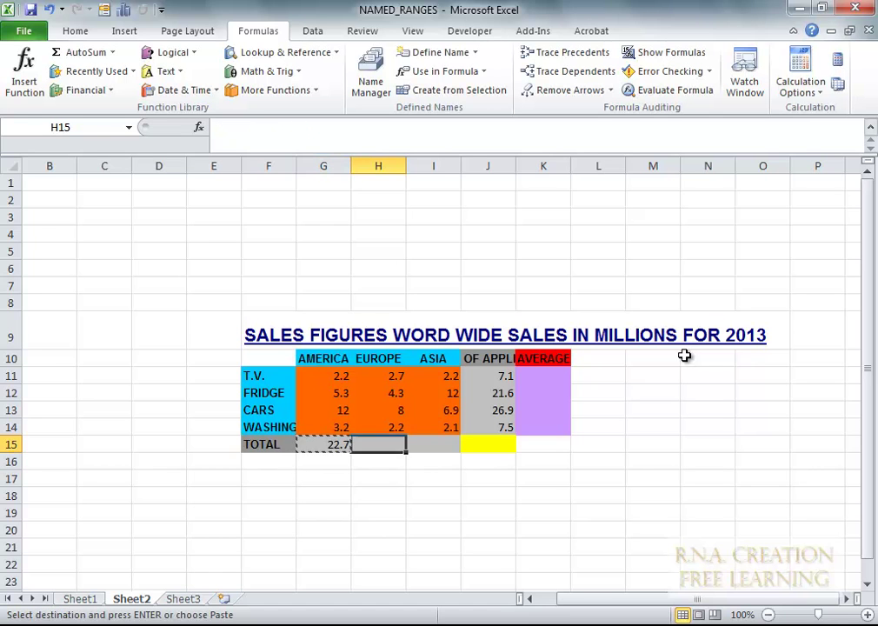
key("ctrl+v")
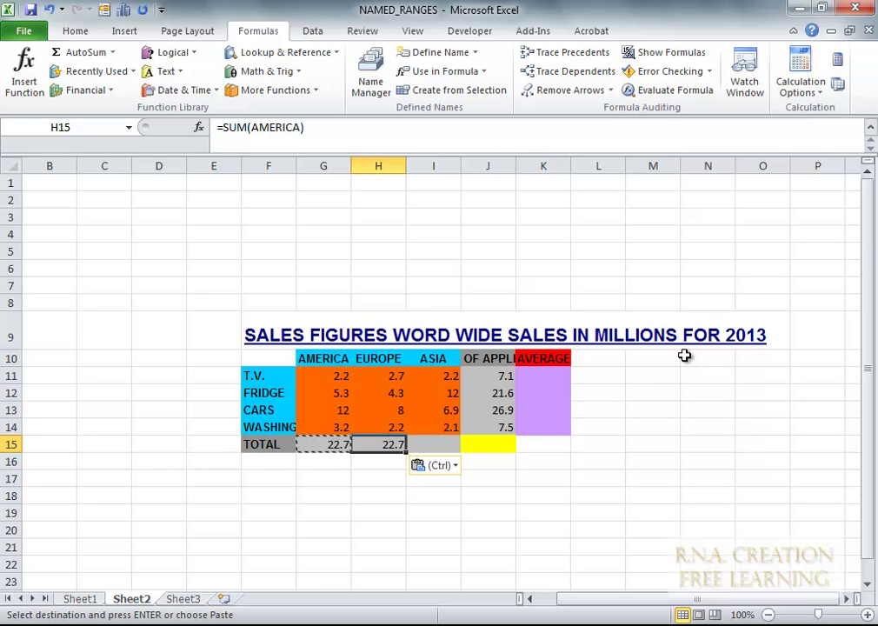
key("Delete")
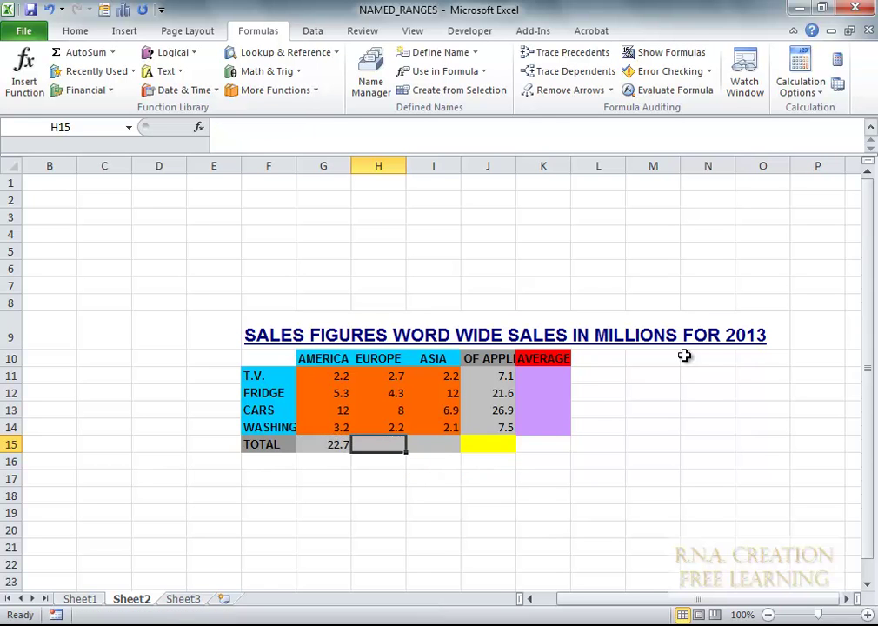
Total the Europe column in H15 with a SUM of the named column range H11:H14.
type("=sum")
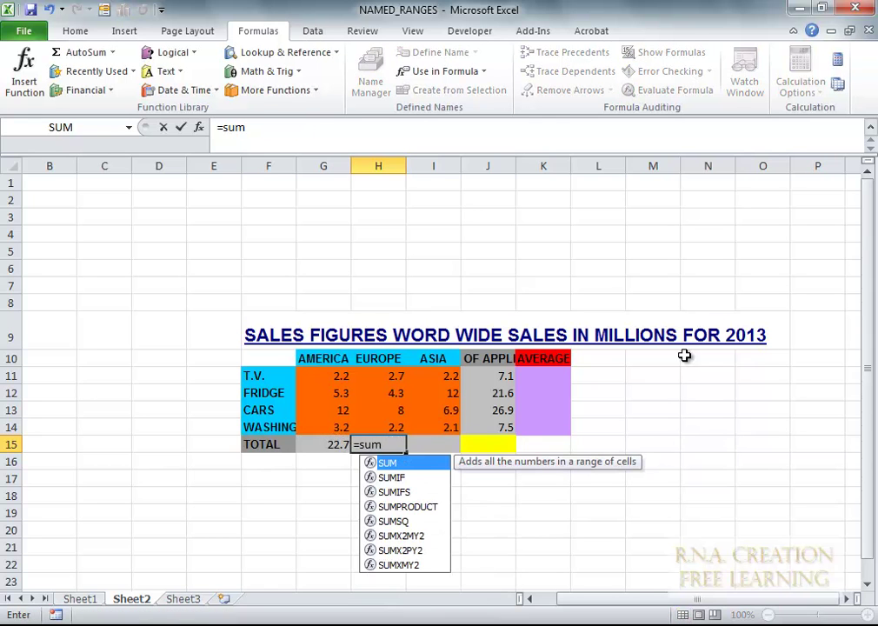
type("(")
key("Up")
key("Up")
key("Up")
key("Up")
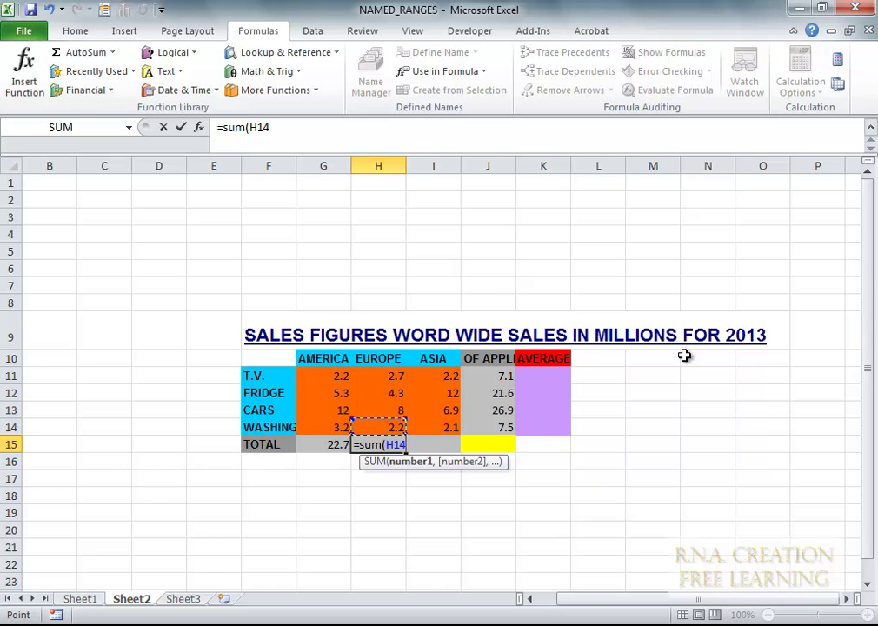
key("shift+Down")
key("shift+Down")
key("shift+Down")
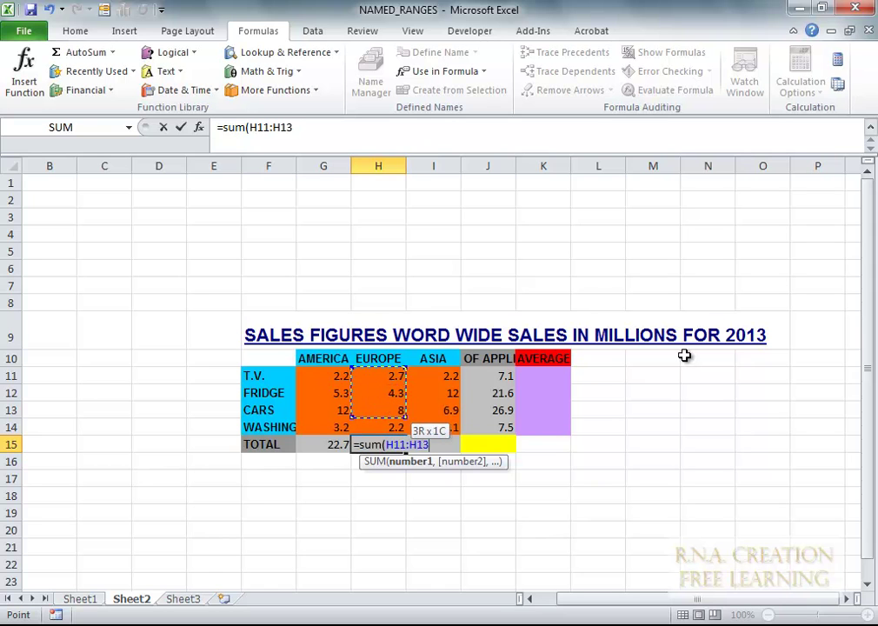
key("Return")
Total the Asia column in I15 with a SUM of I11:I14, using the named range ASIA.
key("Up")
key("Right")
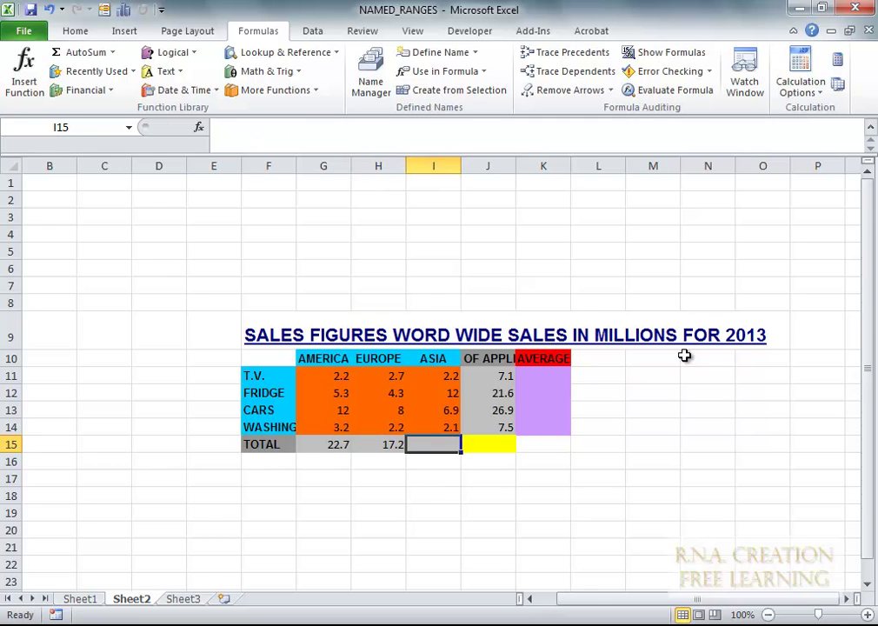
type("=")
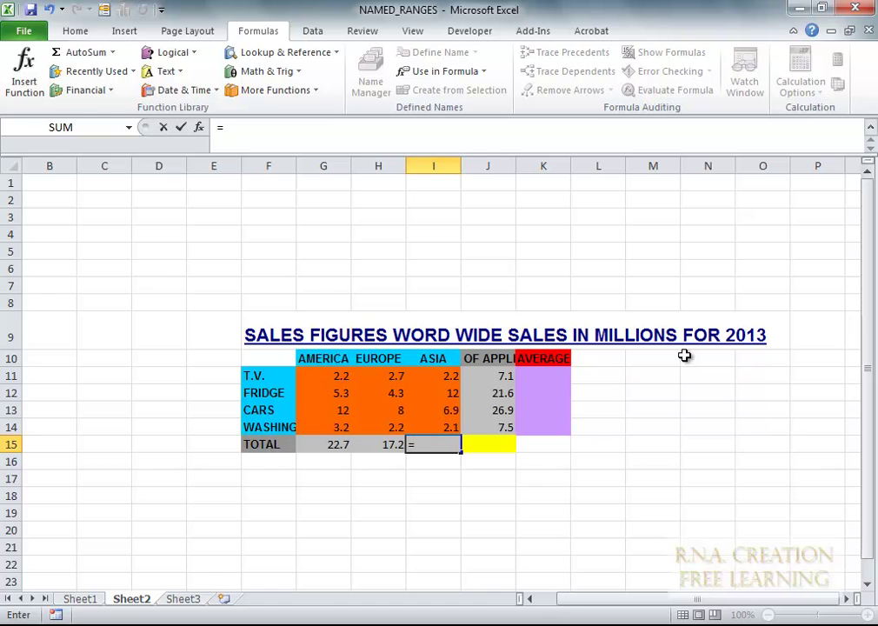
type("sum(")
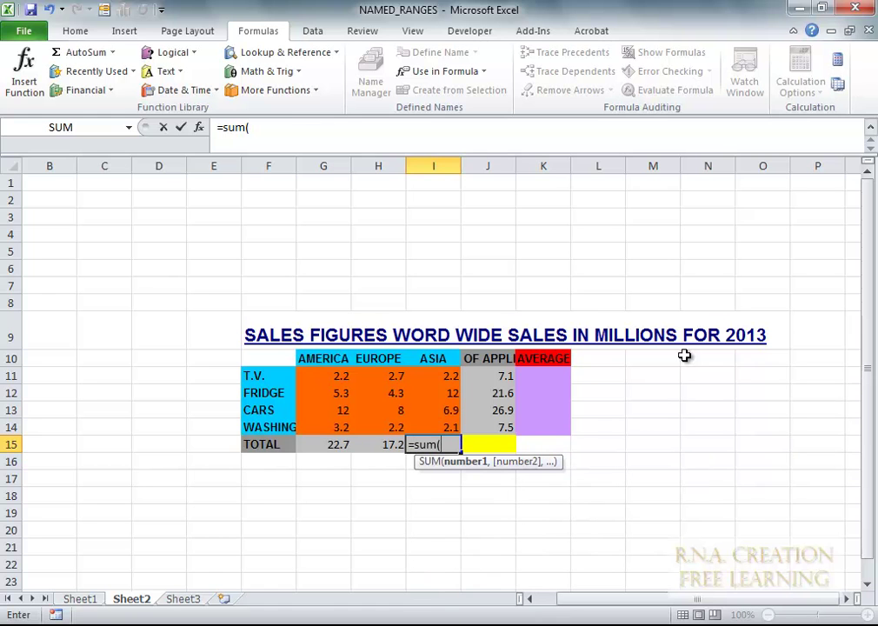
key("Up")
key("Up")
key("Up")
key("Up")
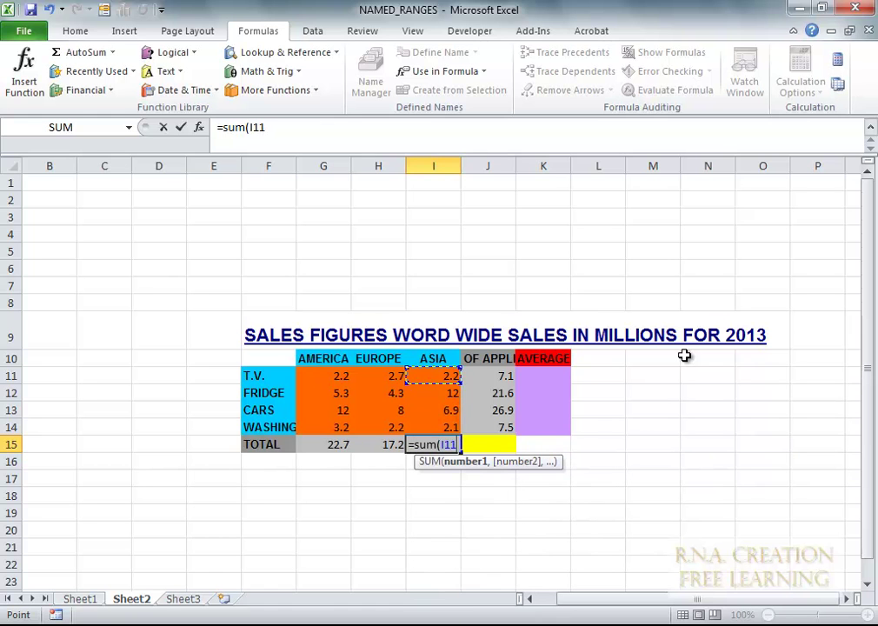
key("shift+Down")
key("shift+Down")
key("shift+Down")
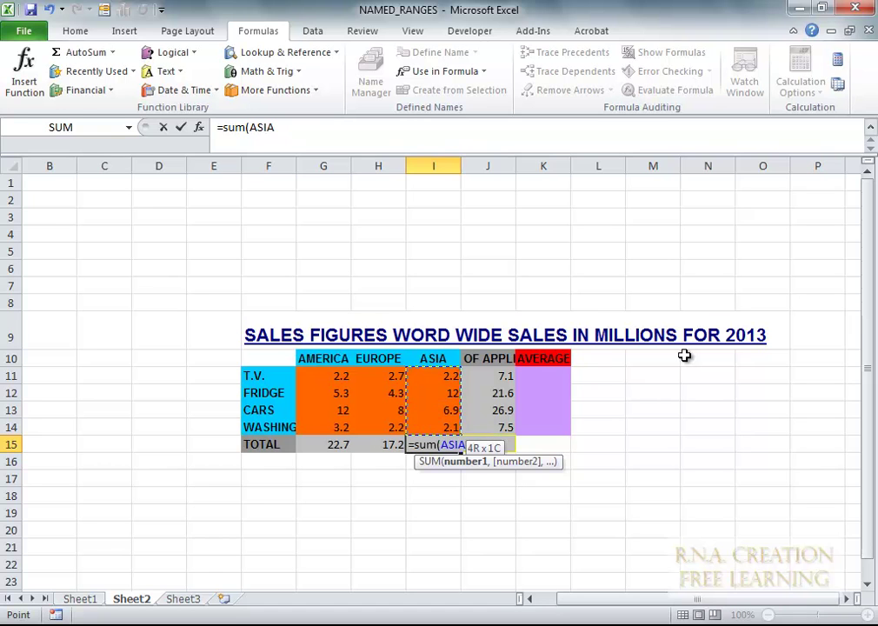
key("Return")
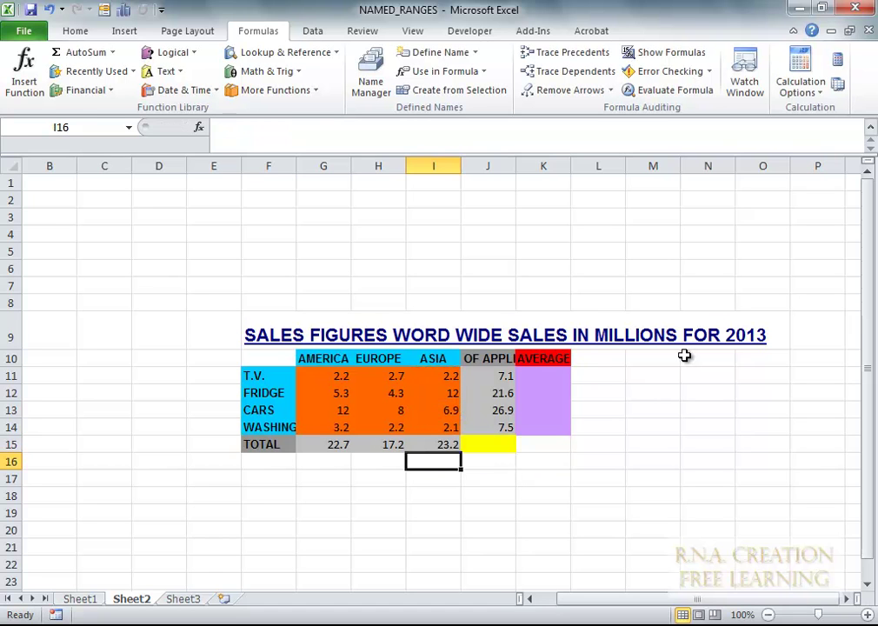
Try totalling the region totals G15:I15 in J15 with the negated formula -SUM(G15:I15).
key("Up")
key("Right")
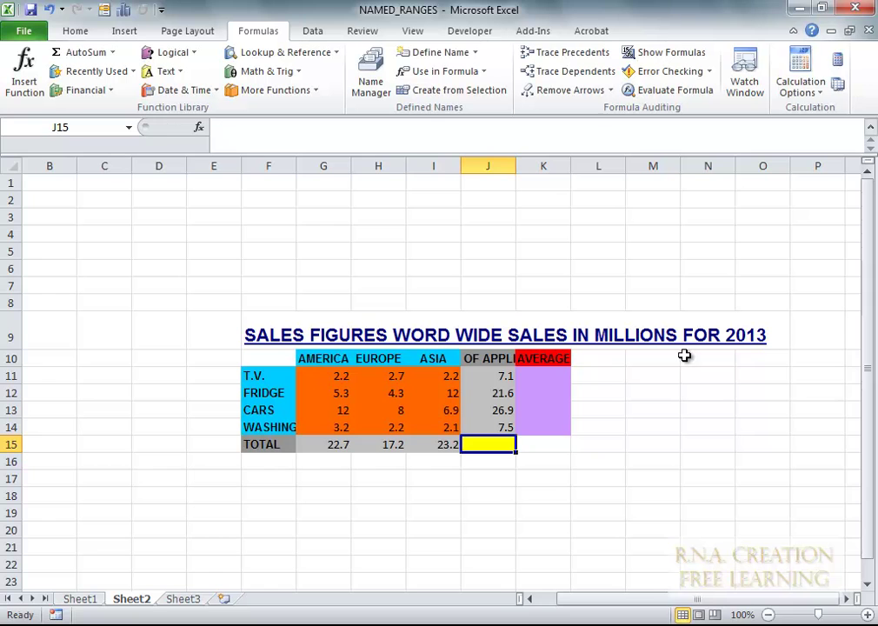
type("=")
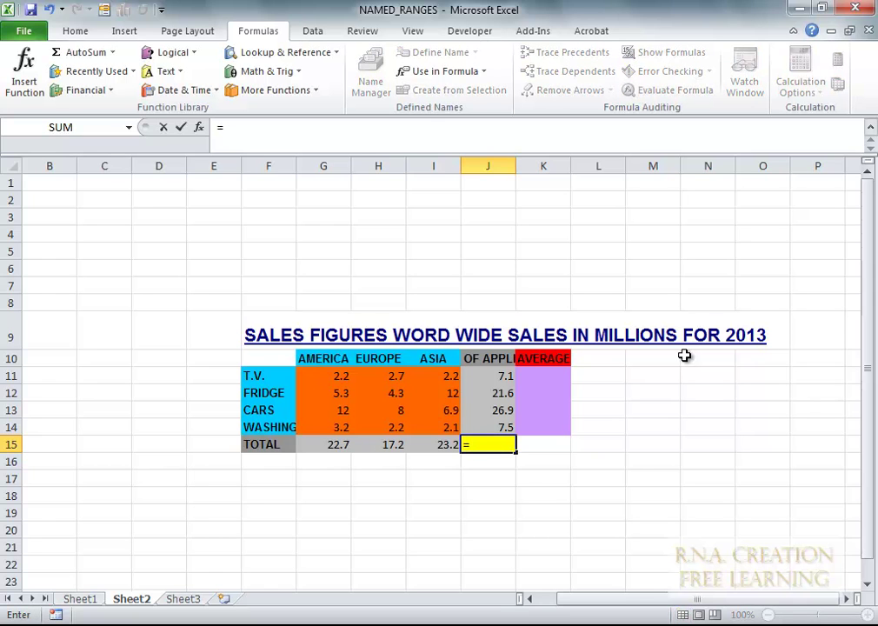
type("=s")
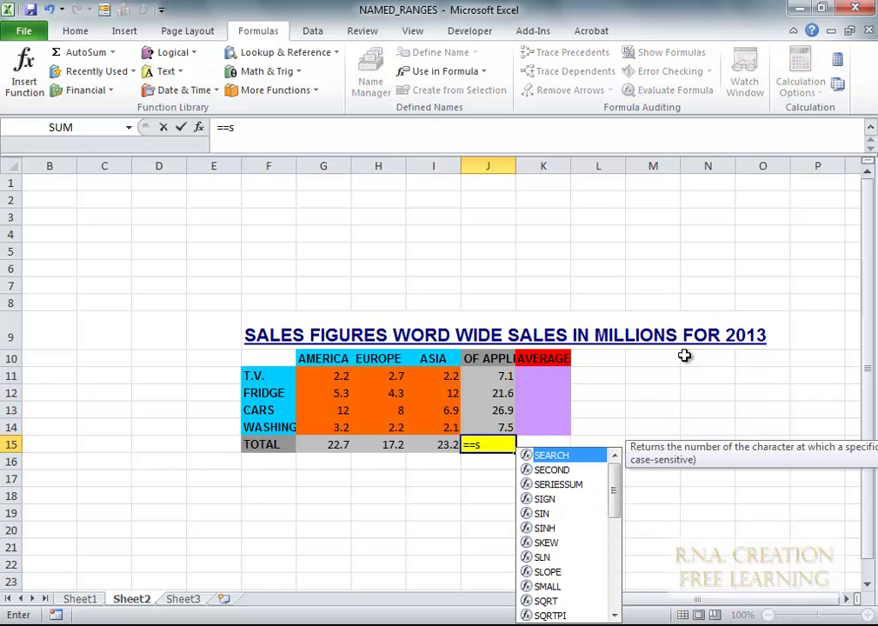
key("BackSpace")
key("BackSpace")
key("BackSpace")
type("-sum(")
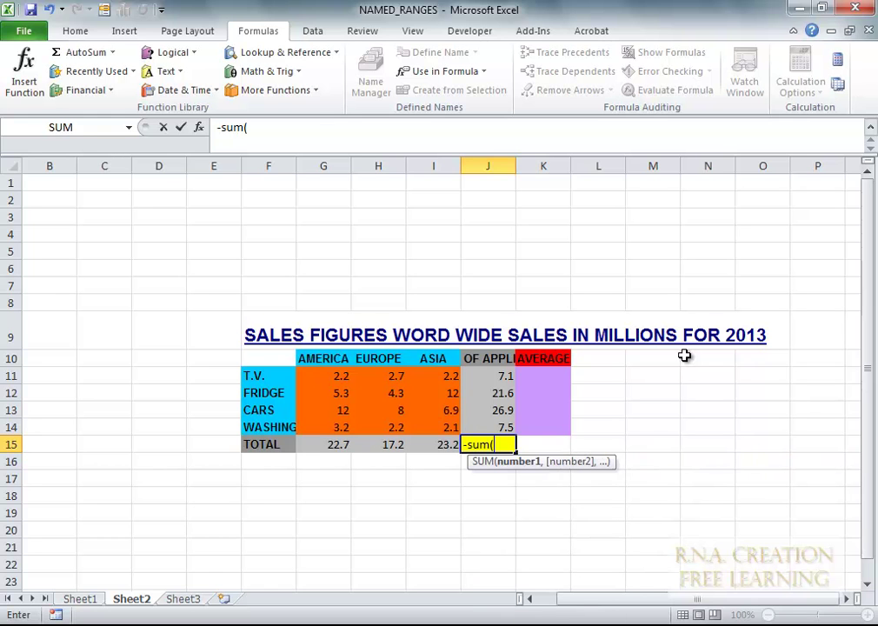
key("Left")
key("Left")
key("Left")
key("shift+Right")
key("shift+Right")
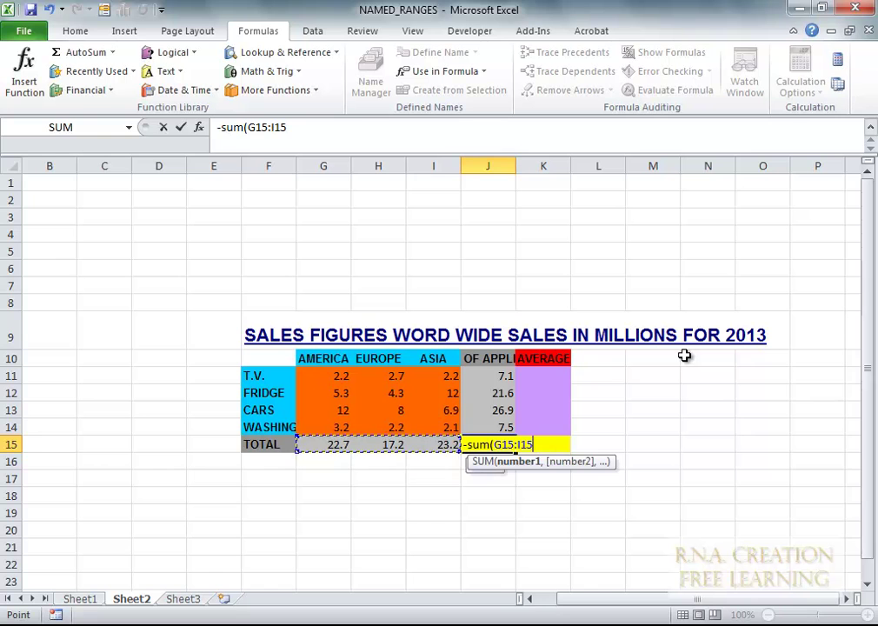
key("Return")
key("Up")
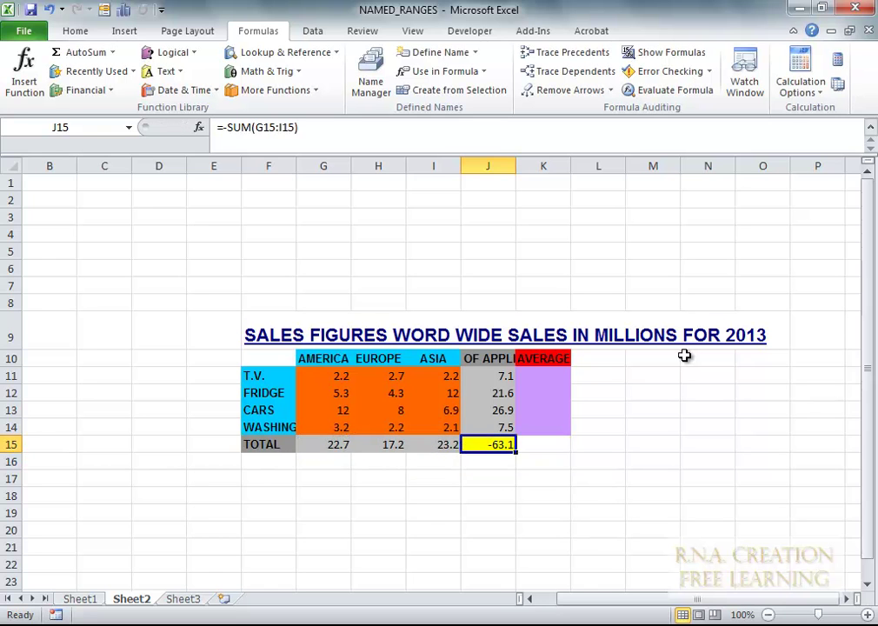
Replace the formula in J15 with =SUM(G15:I15) to give the grand total of the three regions.
type("=")
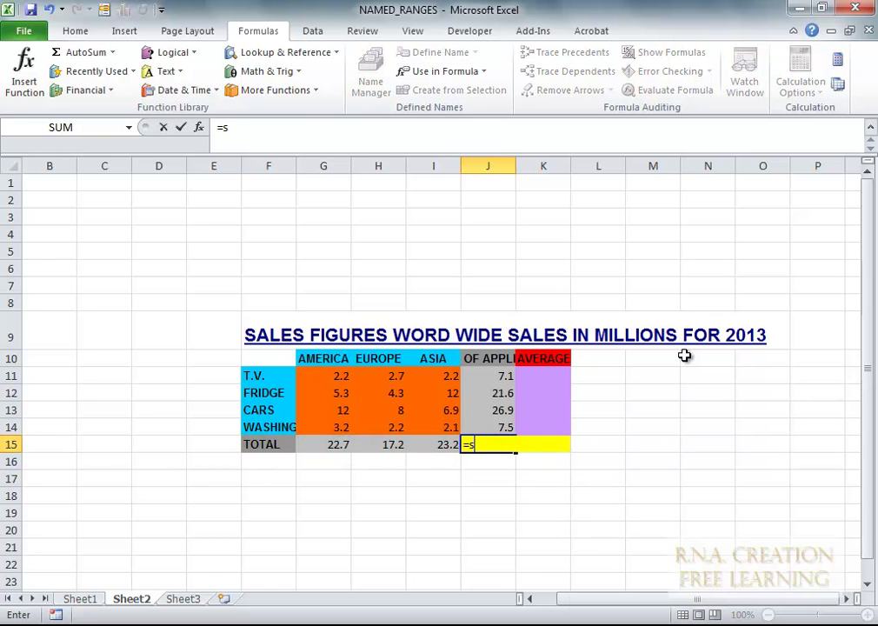
type("sum(")
key("Left")
key("Left")
key("Left")
key("shift+Right")
key("shift+Right")
key("Return")
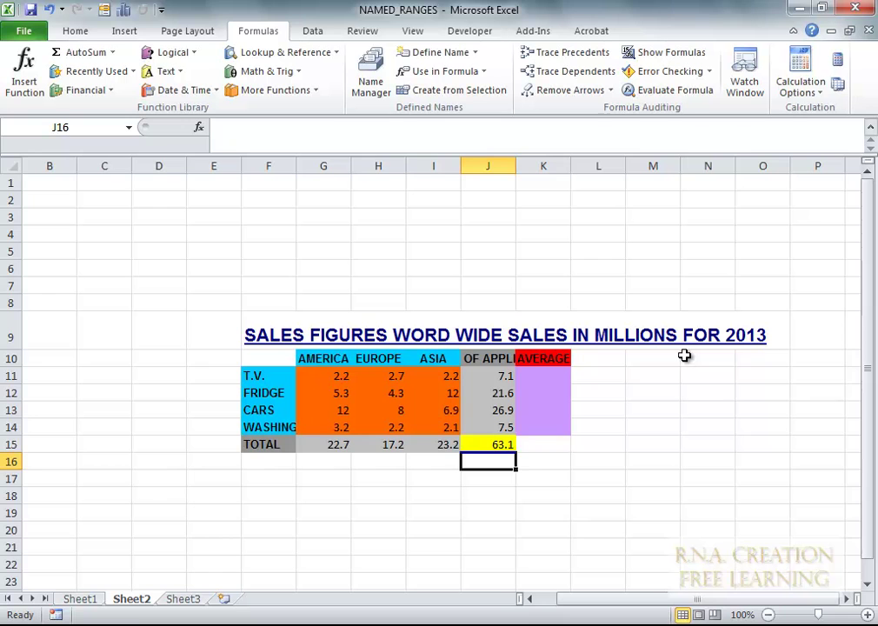
key("Up")
key("Up")
key("Up")
key("Down")
key("Down")
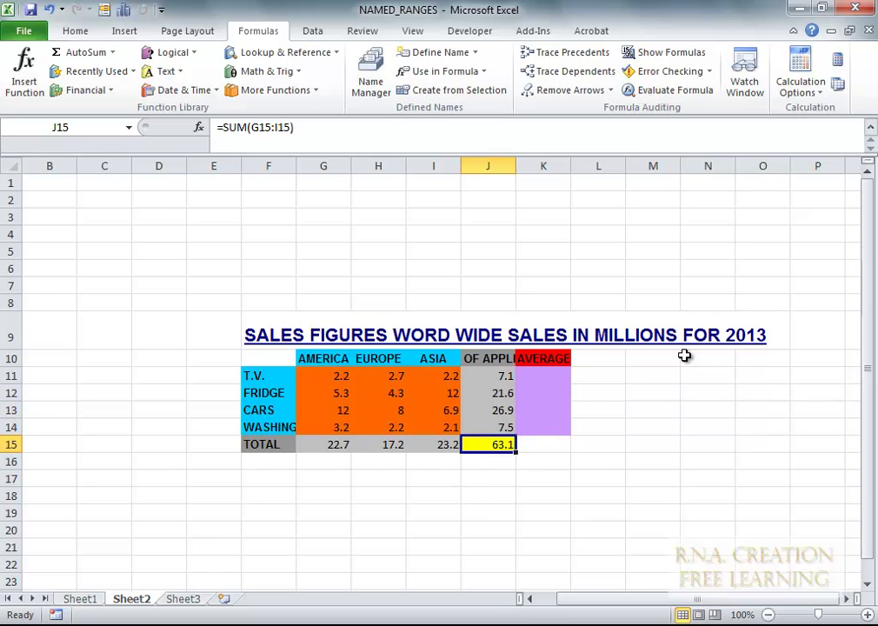
Calculate the T.V. average in K11 with an AVERAGE of G11:I11, using the named range T.V.
key("Up")
key("Up")
key("Up")
key("Up")
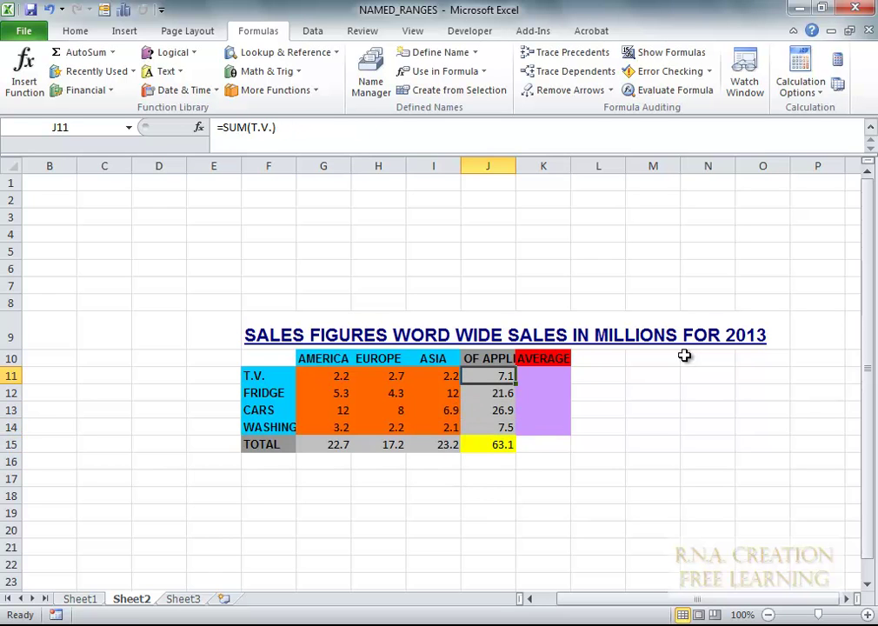
key("Right")
type("=")
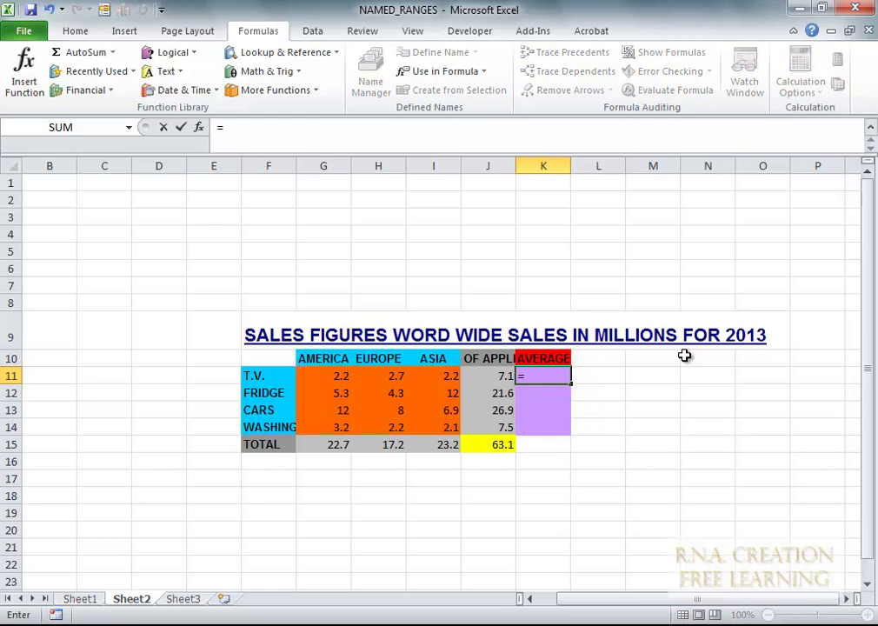
type("aver")
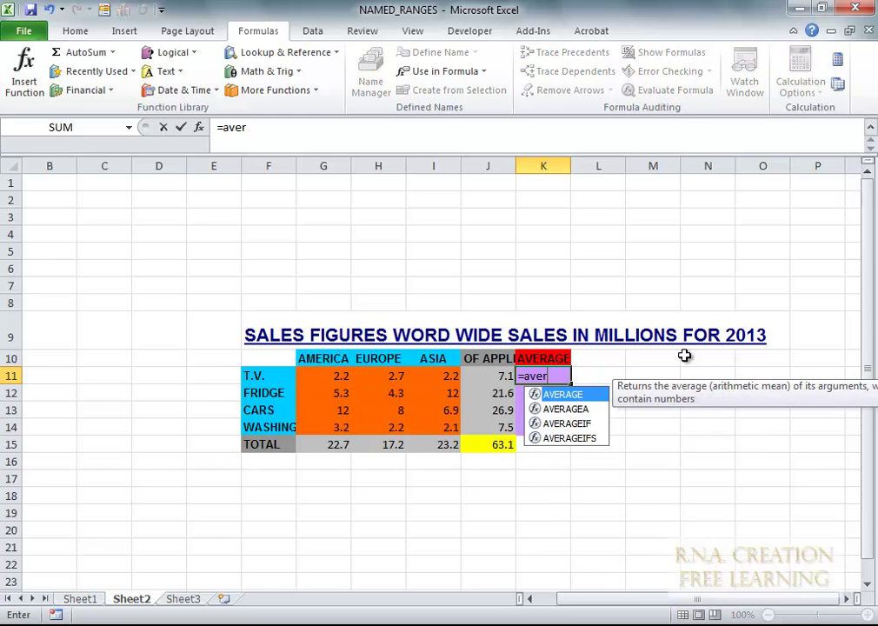
type("age(")
key("Left")
key("Left")
key("Left")
key("Left")
key("shift+Right")
key("shift+Right")
type(")")
key("Return")
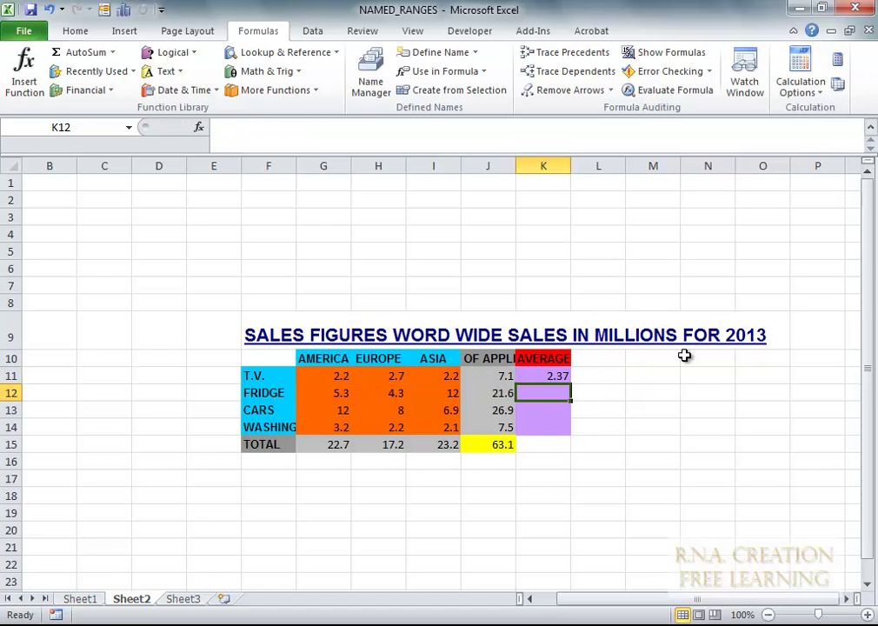
type("=sum")
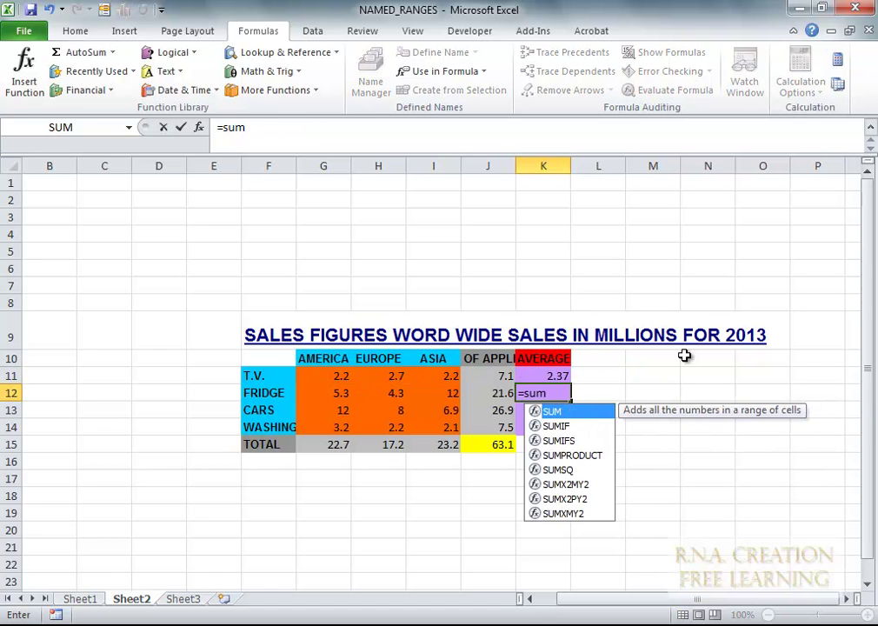
type("(")
key("Left")
key("Left")
key("Left")
key("Left")
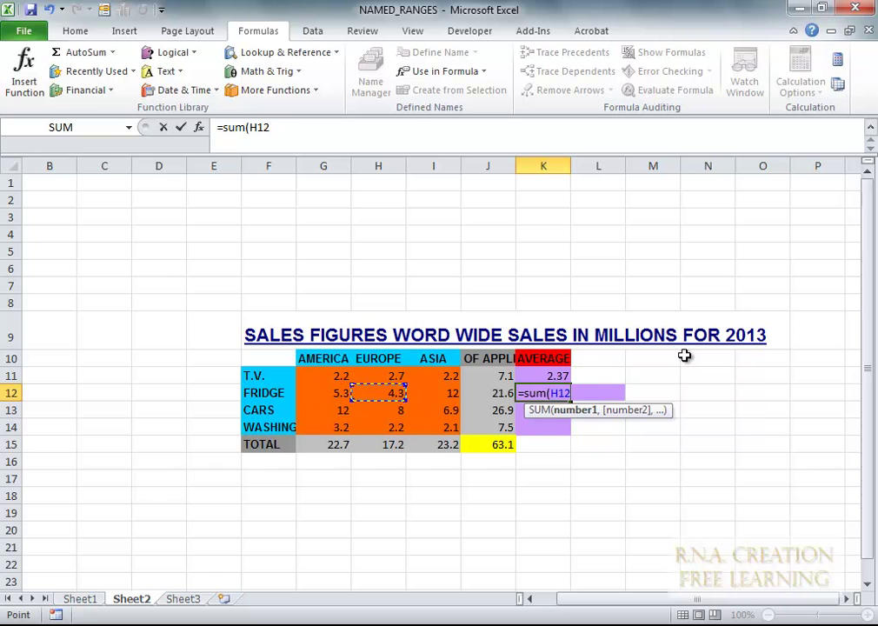
key("shift+Right")
key("shift+Right")
key("shift+Right")
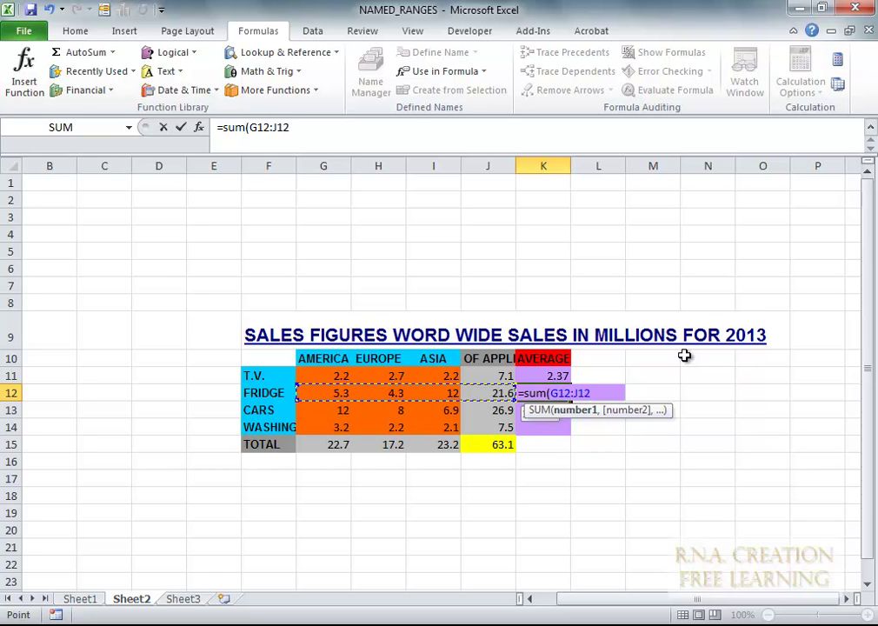
key("Escape")
key("Up")
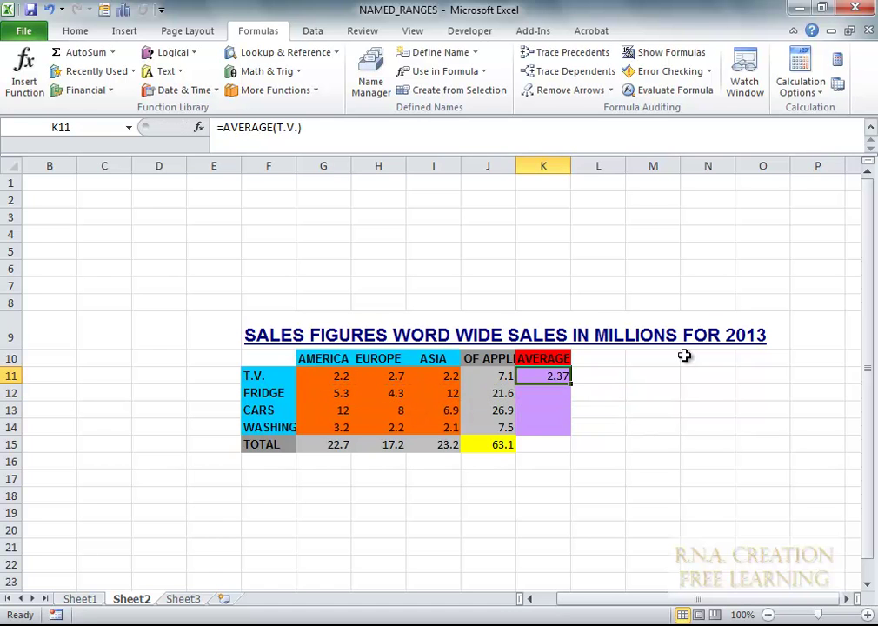
key("Down")
type("=")
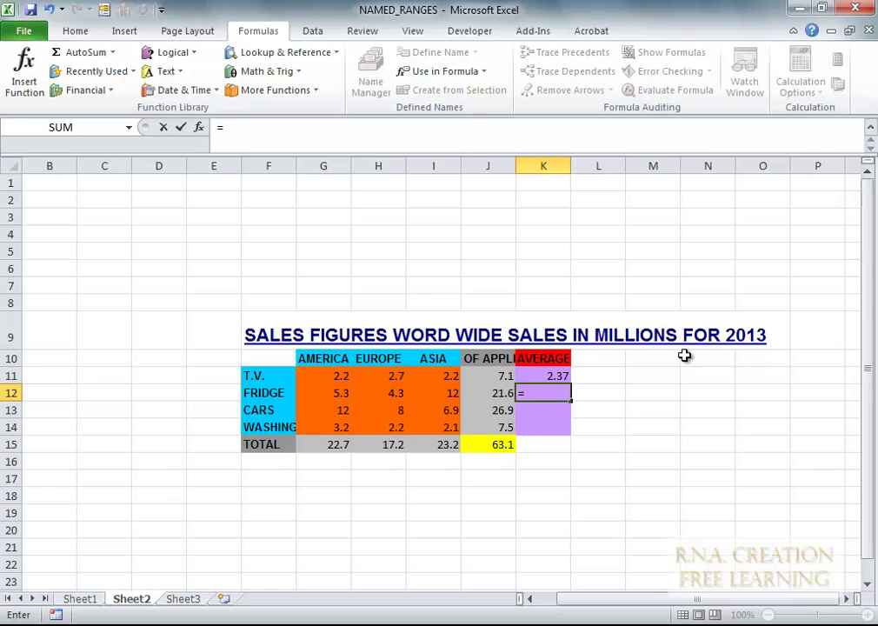
key("Escape")
Calculate the fridge average in K12 with an AVERAGE of the named row range G12:I12.
type("=avg")
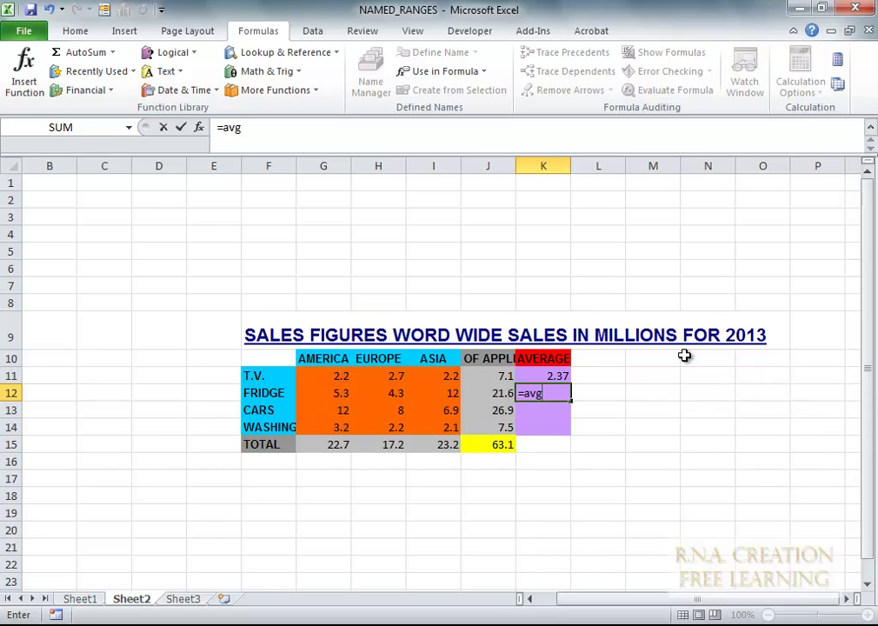
key("BackSpace")
type("e")
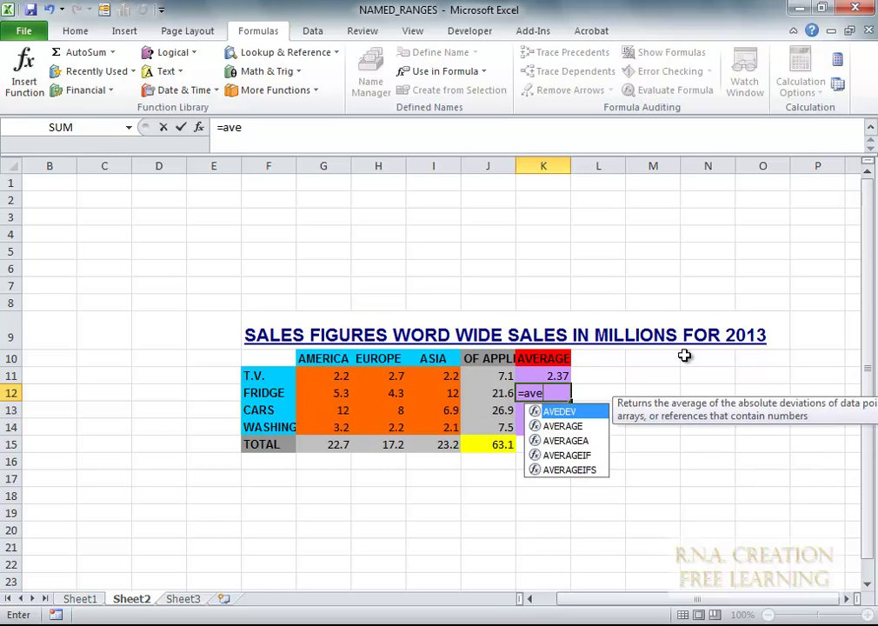
type("rage(")
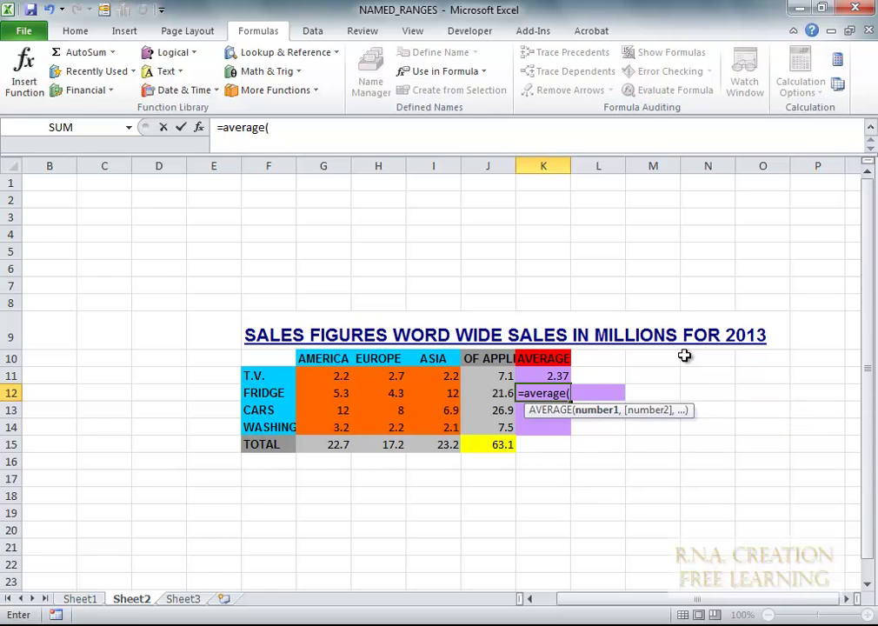
key("Left")
key("Left")
key("Left")
key("Left")
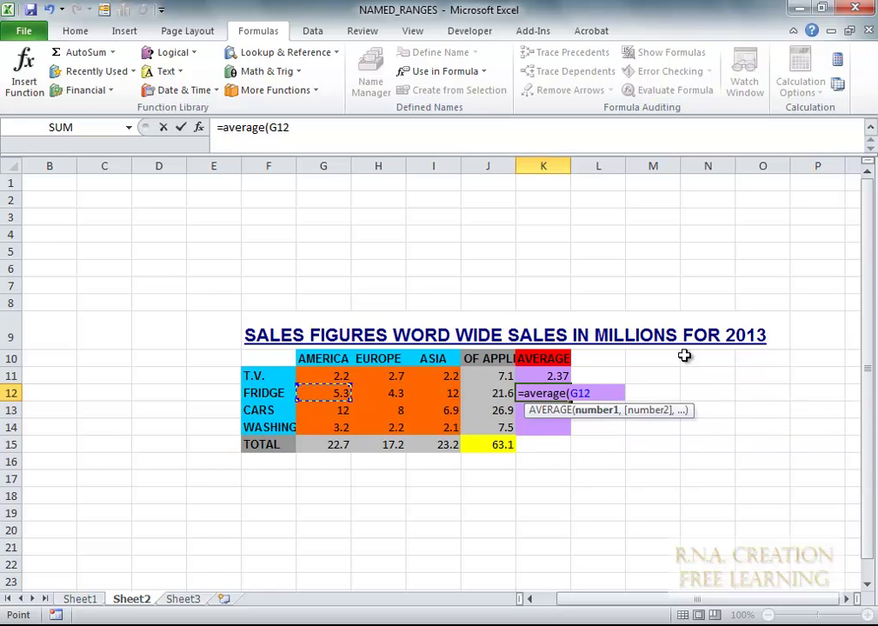
key("shift+Right")
key("shift+Right")
key("Return")
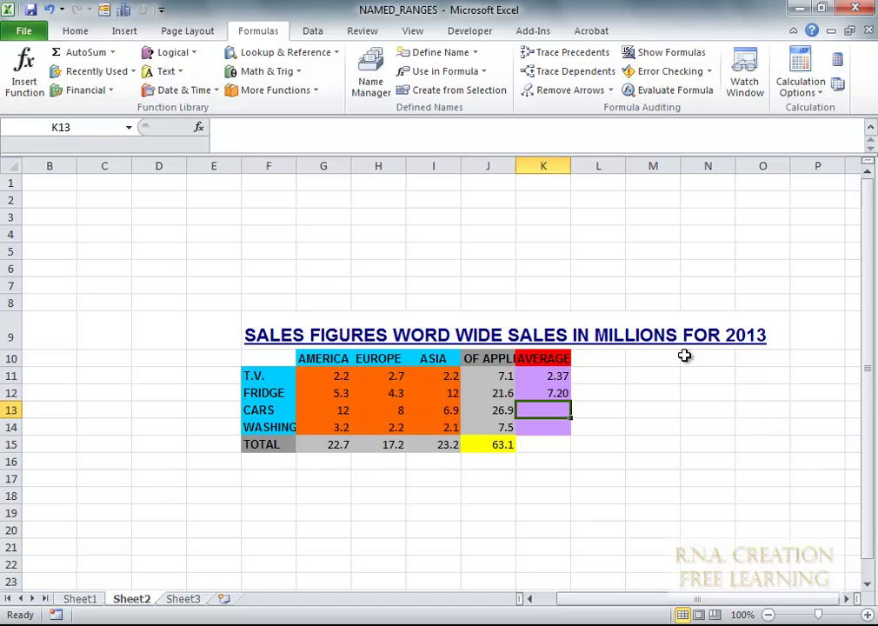
Enter a SUM of G13:I13 in the cars row's average cell K13, using the named range CARS.
type("=sum")
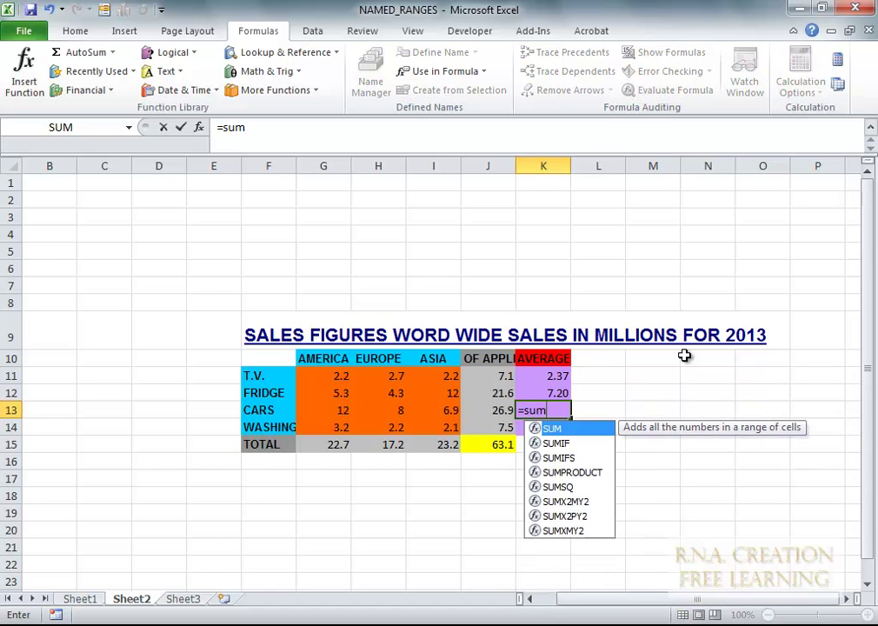
type("(")
key("Left")
key("Left")
key("Left")
key("Left")
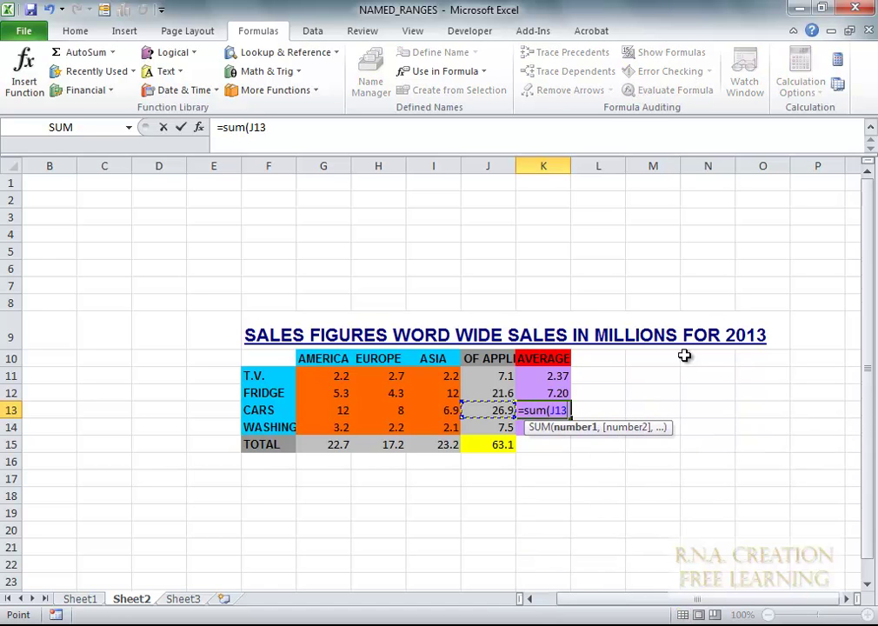
key("shift+Right")
key("shift+Right")
key("shift+Right")
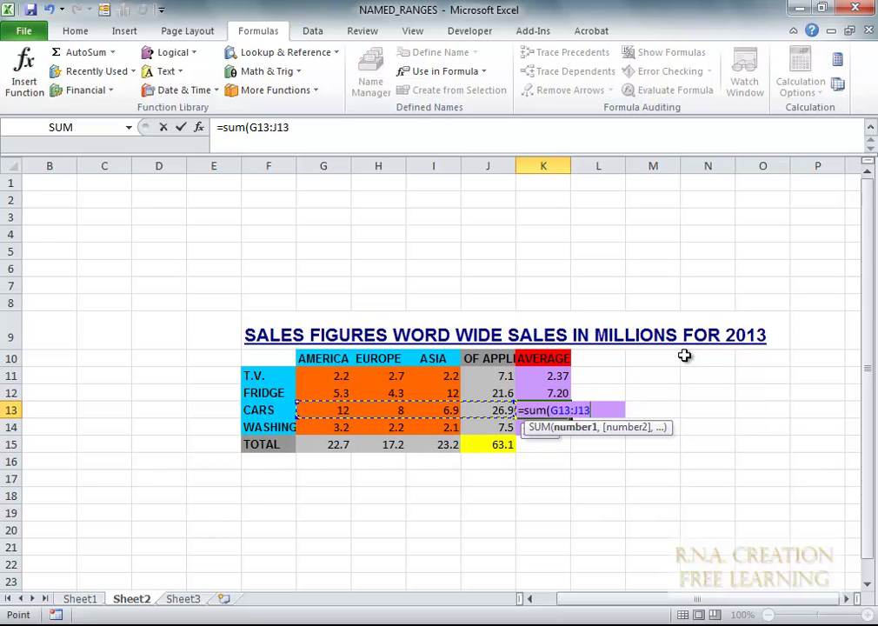
key("shift+Left")
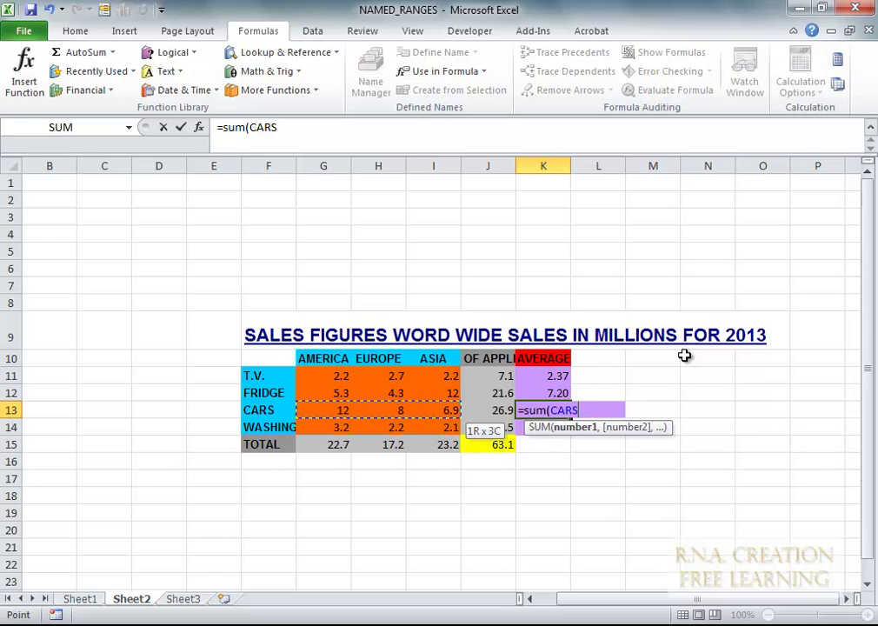
type(")")
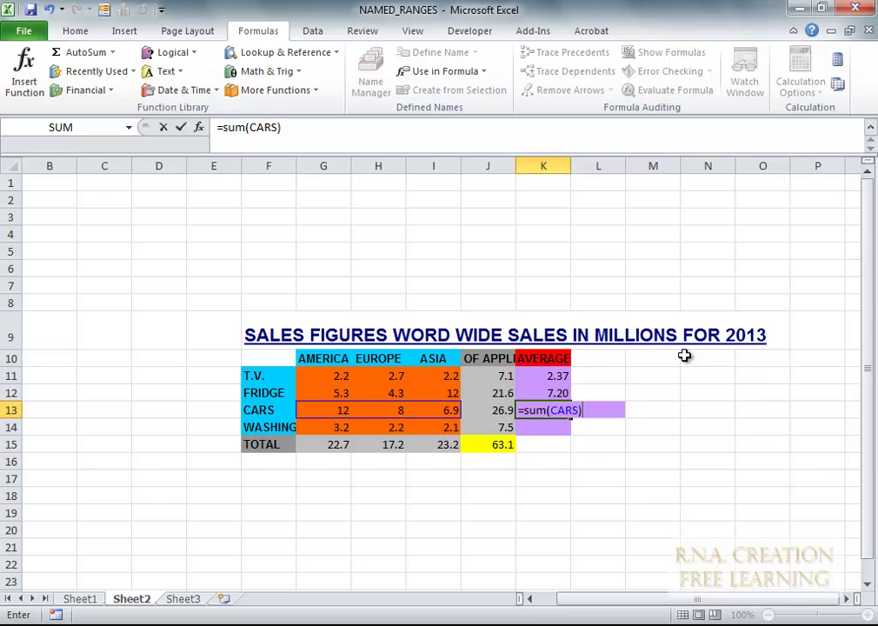
key("Return")
key("Up")
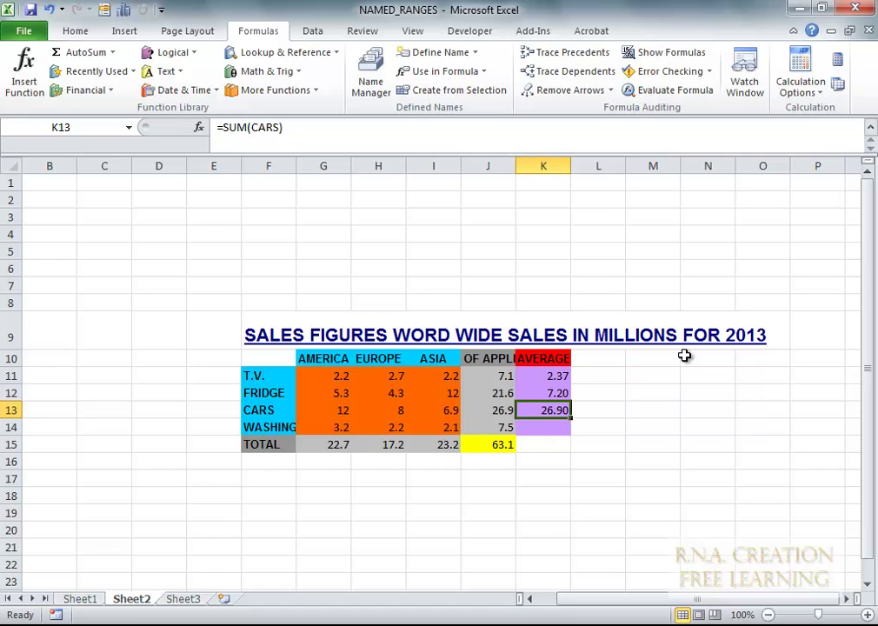
Enter a SUM of G14:I14 in the washing machines row's average cell K14, using the named range WASHING_MACHINES.
key("Down")
type("=sum(")
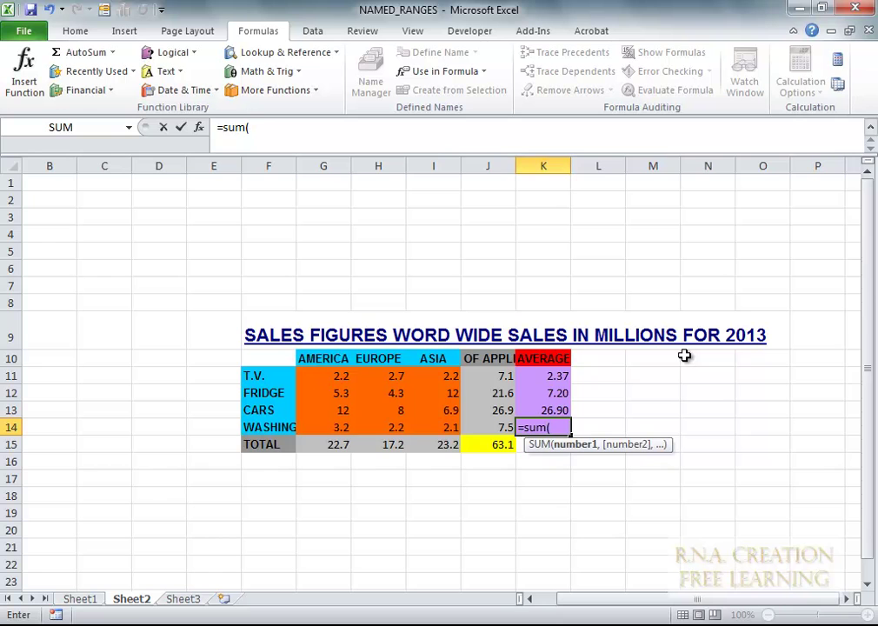
key("Left")
key("Left")
key("Left")
key("Left")
key("shift+Right")
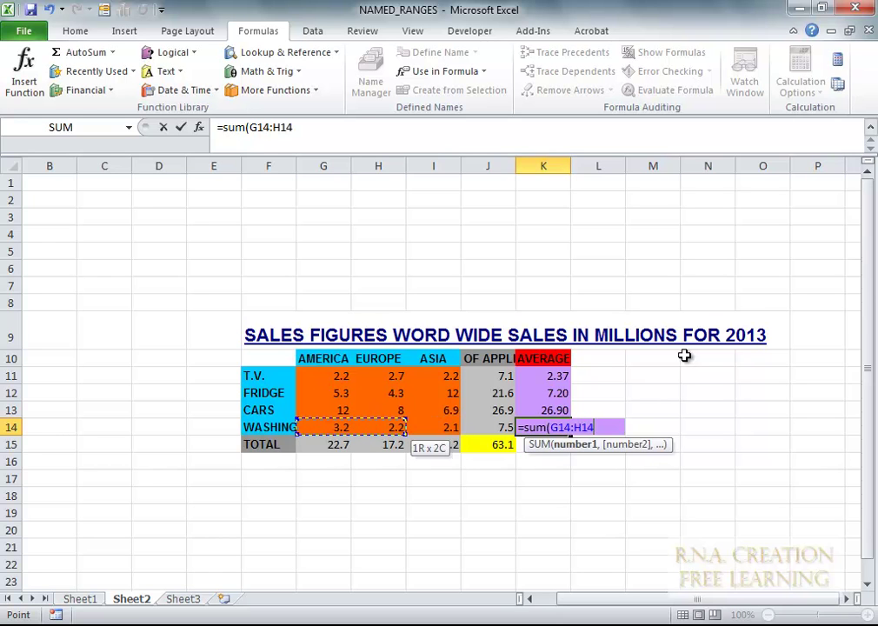
key("shift+Right")
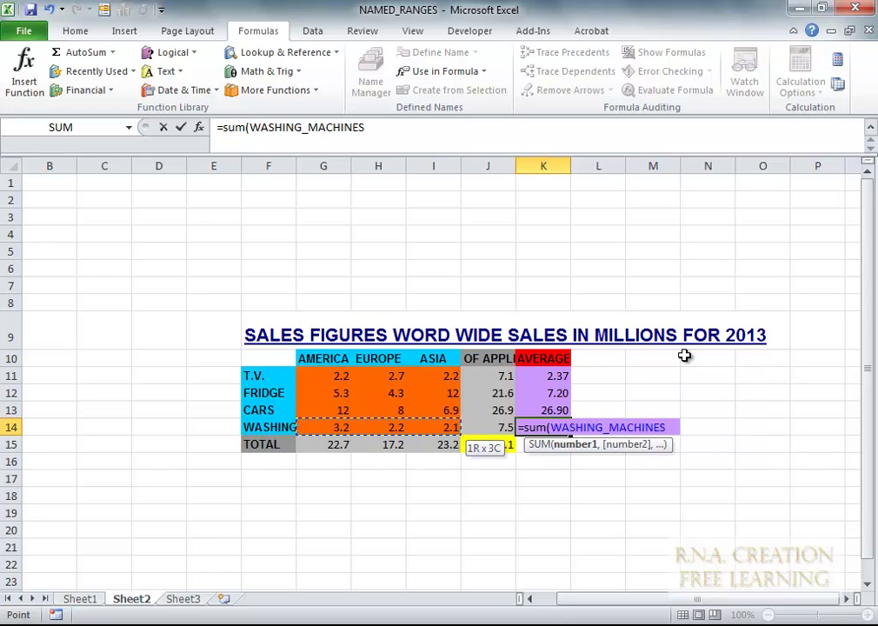
type(")")
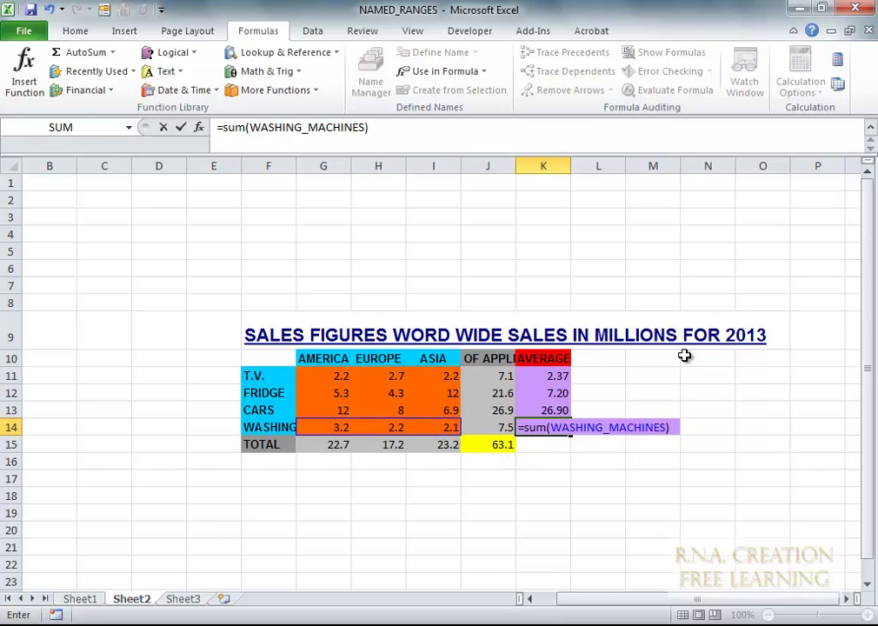
key("Return")
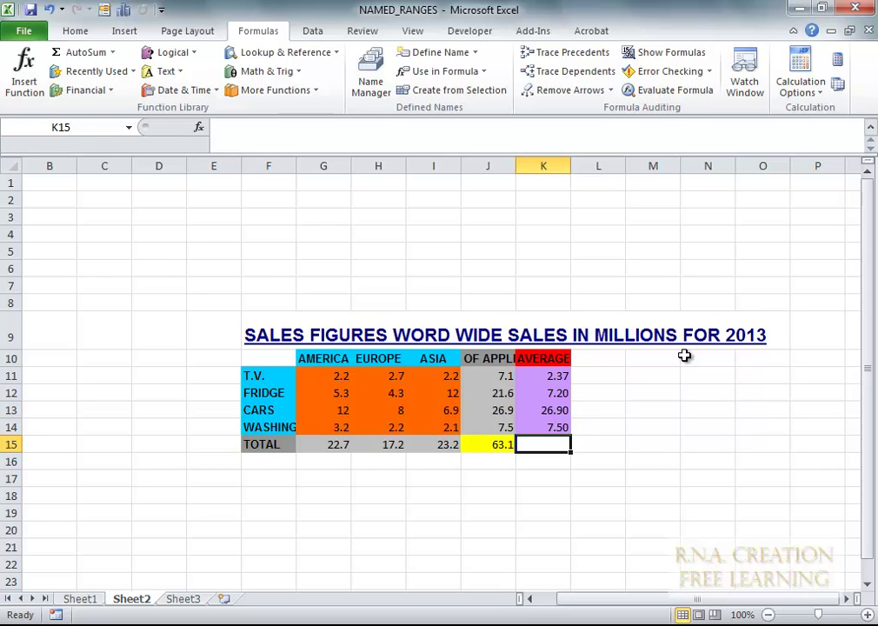
key("Up")
key("Up")
key("Right")
key("Right")
key("Right")
key("Right")
key("Right")
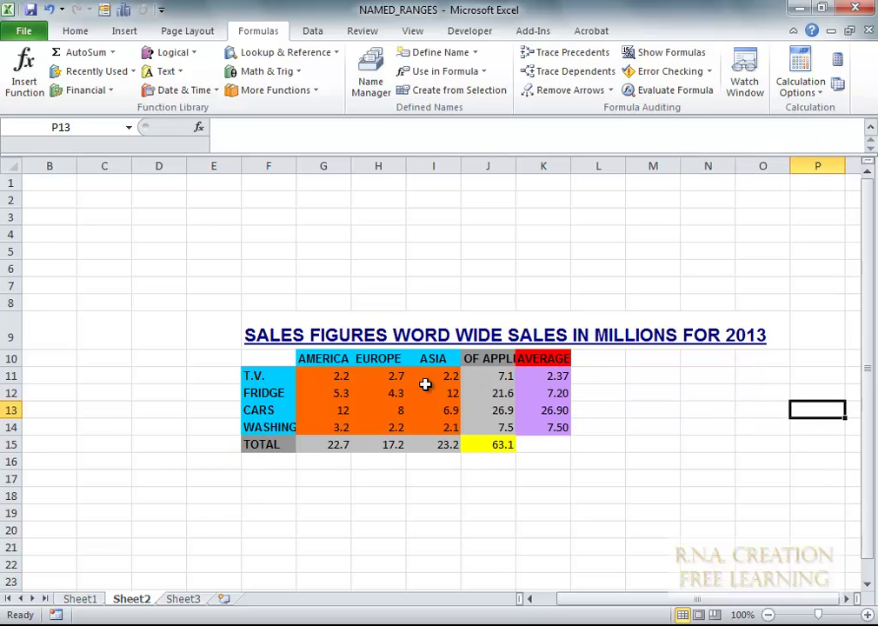
Insert a 100% stacked 3-D column chart from the product and region data in F10:I14.
left_click_drag(247, 355, 453, 415)
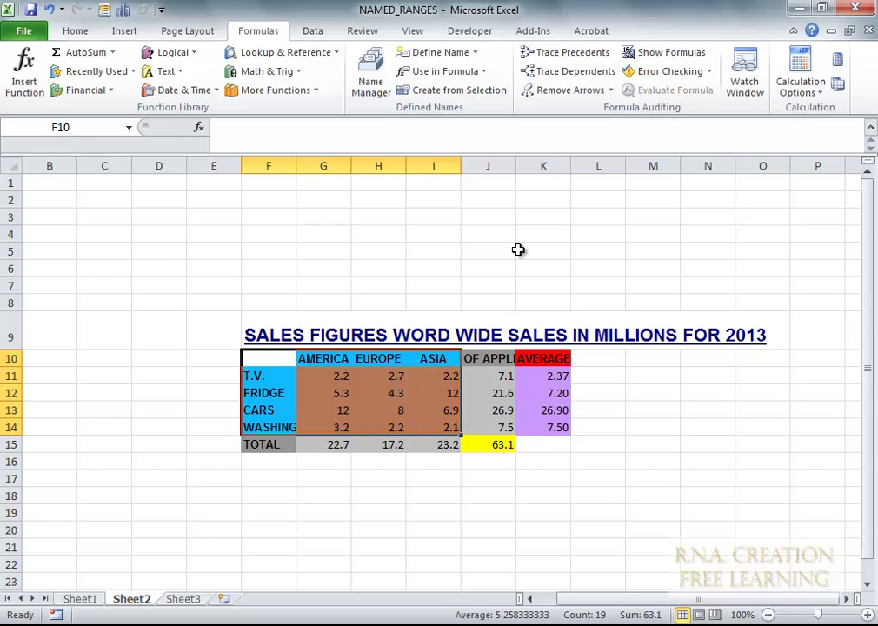
left_click(129, 33)
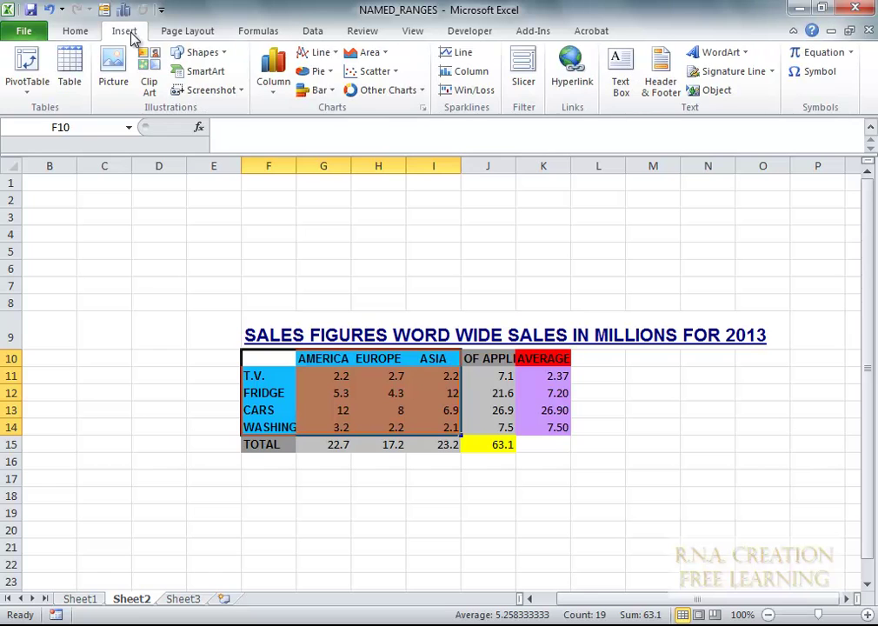
left_click(275, 86)
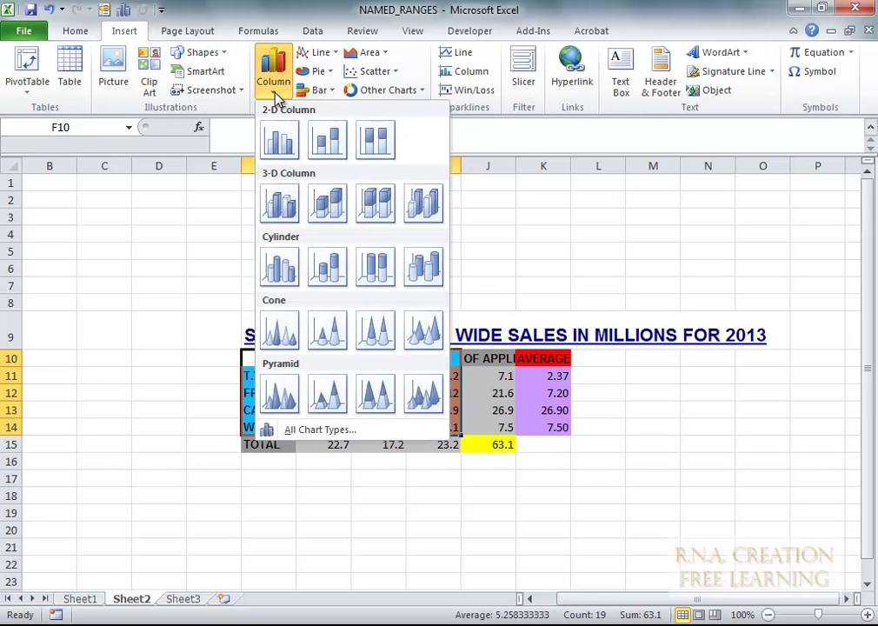
left_click(378, 207)
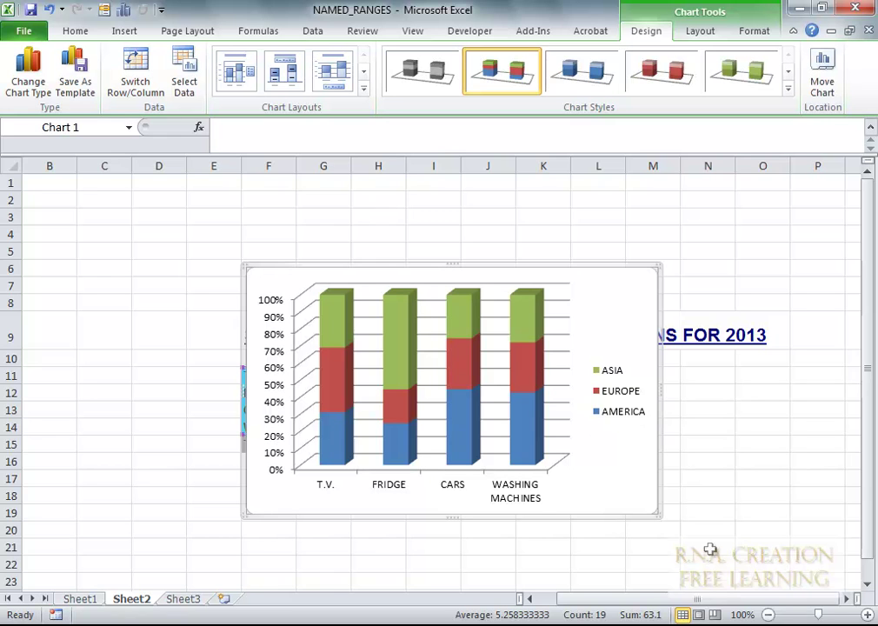
Move the chart beside the sales table so it clears the total and average columns.
left_click_drag(541, 270, 738, 276)
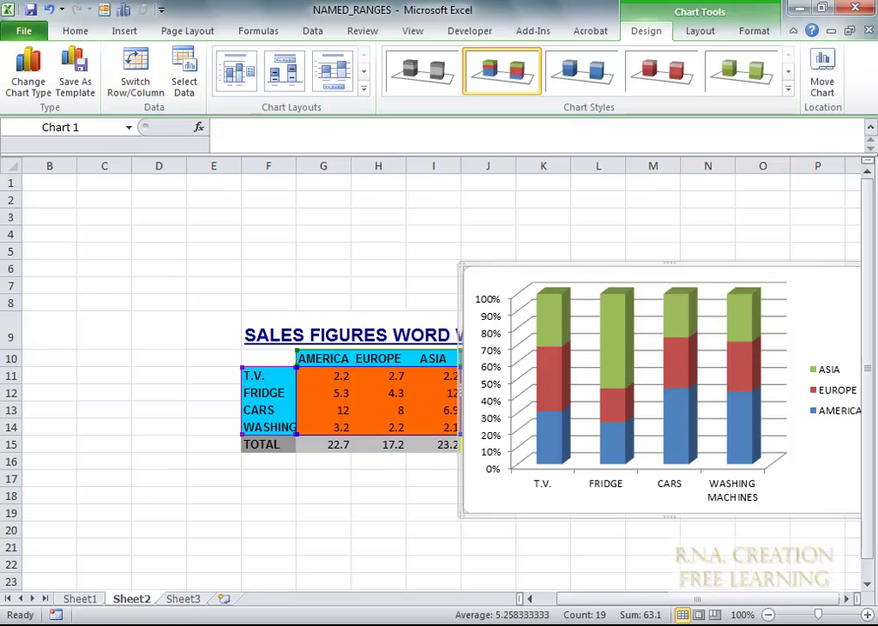
left_click(676, 602)
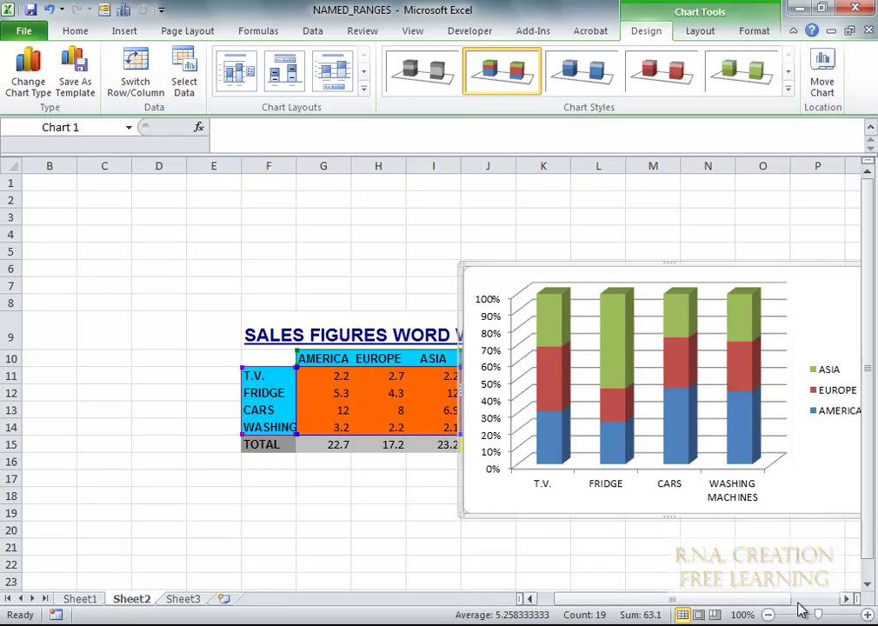
left_click(844, 599)
left_click(844, 599)
left_click(844, 599)
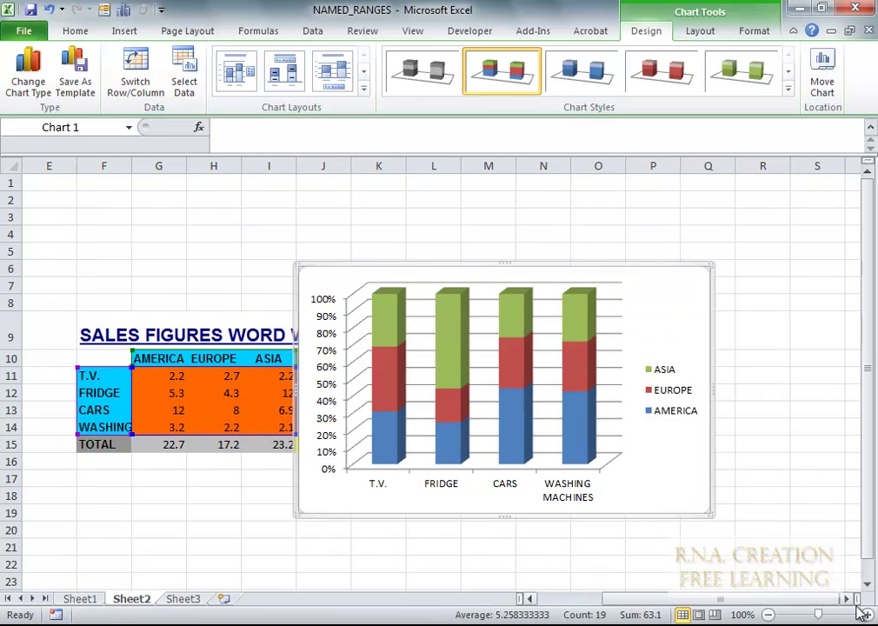
left_click(844, 600)
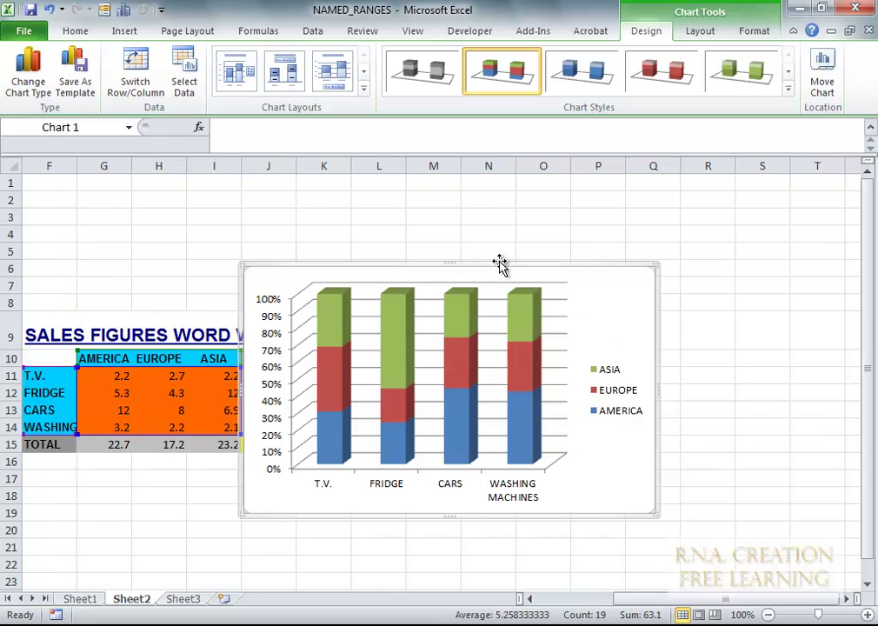
left_click_drag(497, 263, 645, 266)
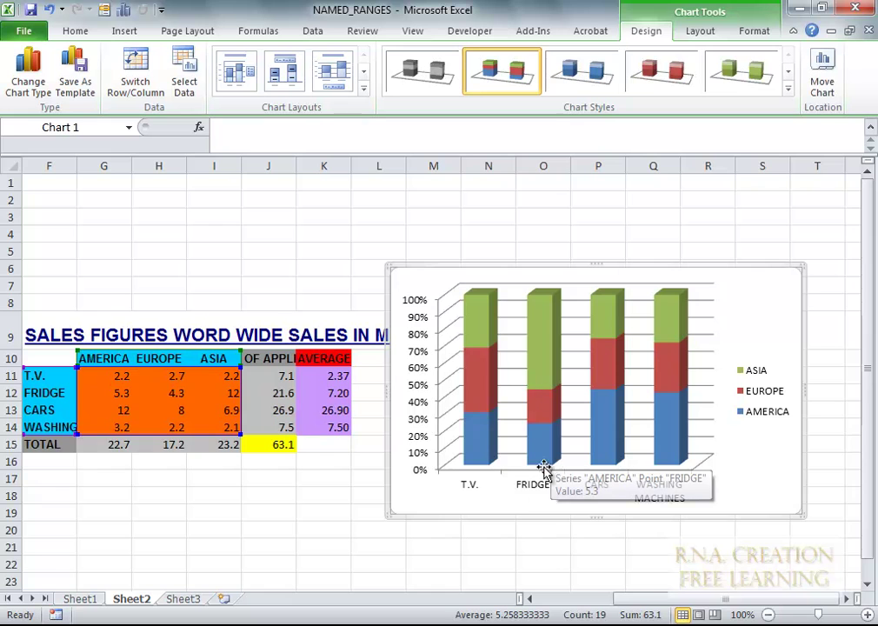
Try the red chart style, then apply the multicoloured style with a black background to the chart.
left_click(663, 76)
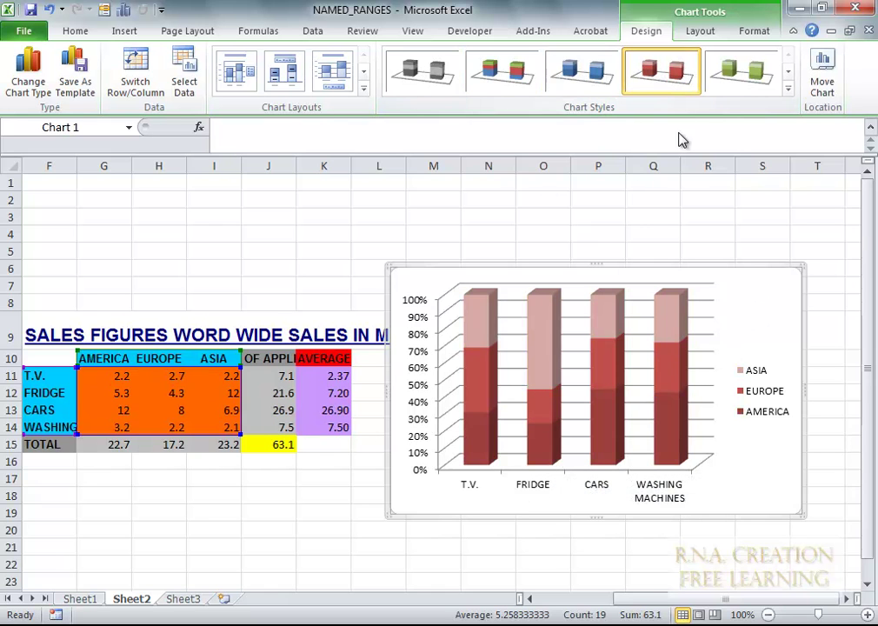
left_click(788, 89)
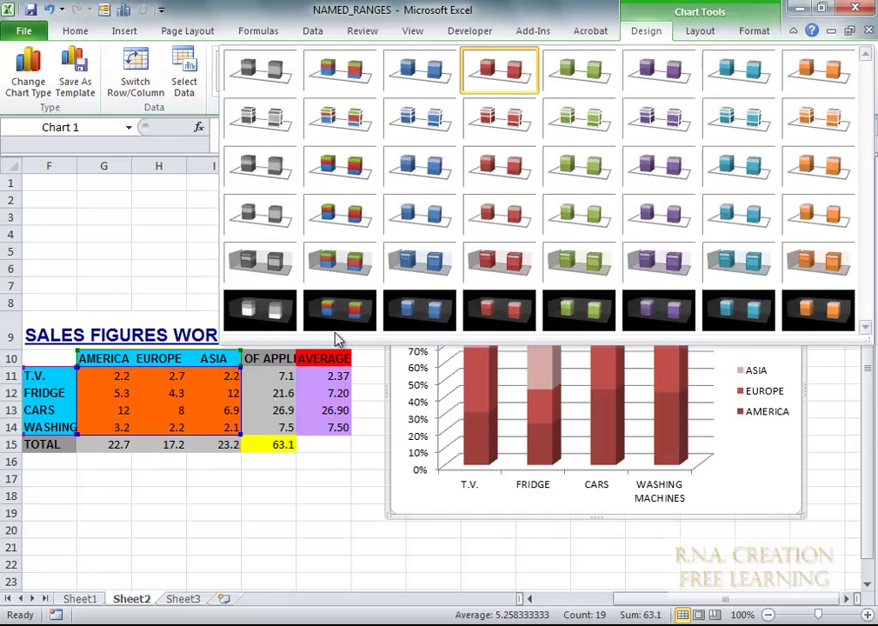
left_click(354, 315)
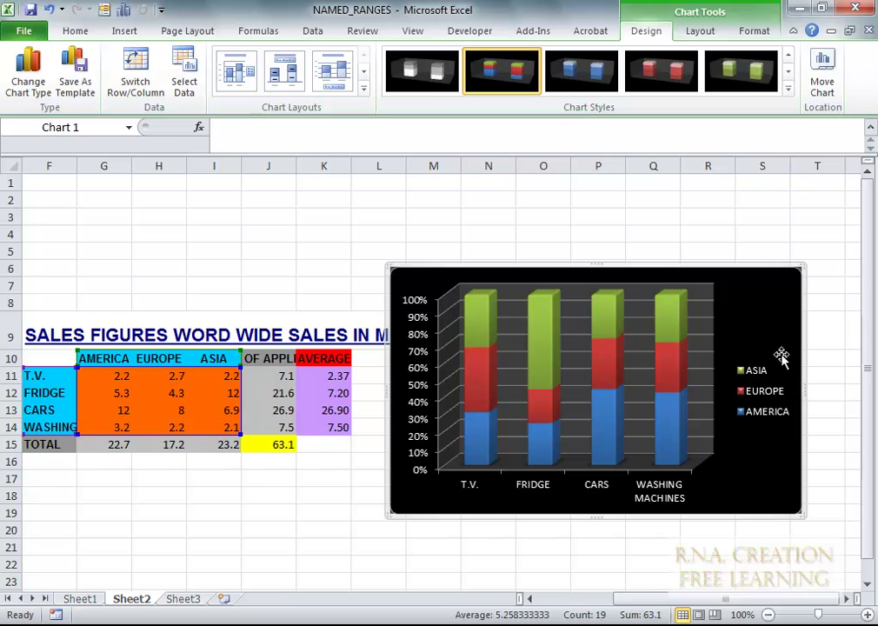
Swap the chart's rows and columns so the regions form the category axis and the products form the series.
left_click(143, 85)
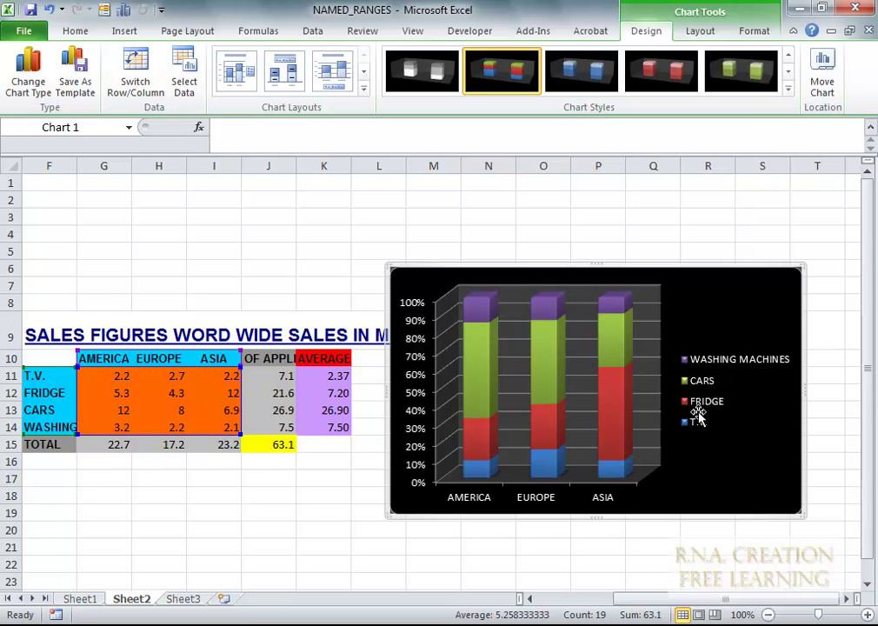
left_click(183, 71)
left_click(595, 256)
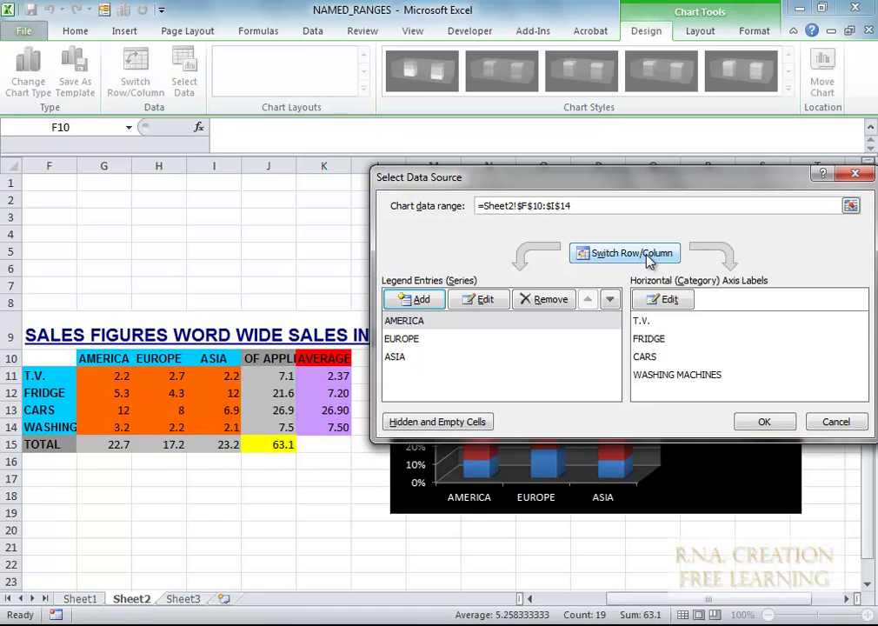
left_click(784, 423)
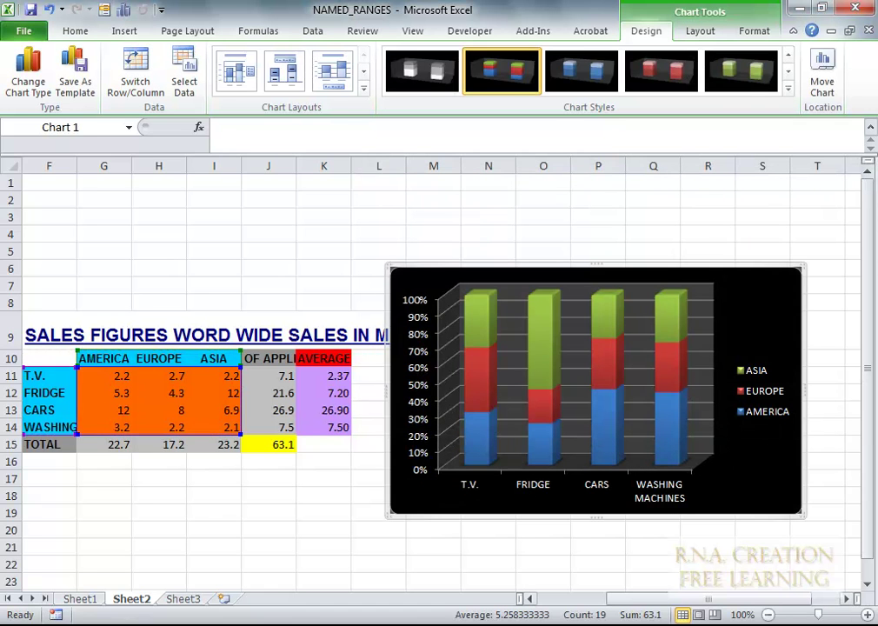
left_click(133, 72)
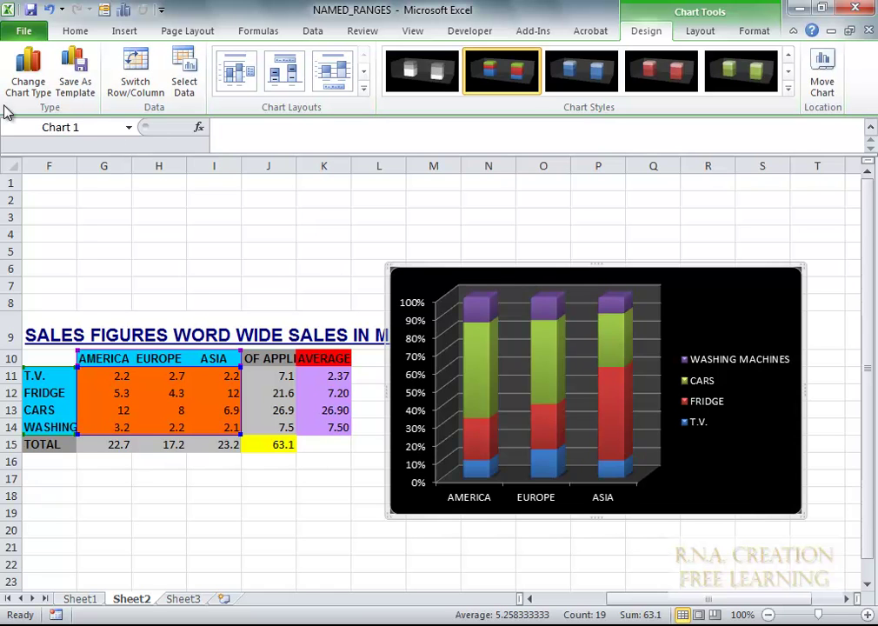
Change the chart type to stacked pyramid.
left_click(26, 87)
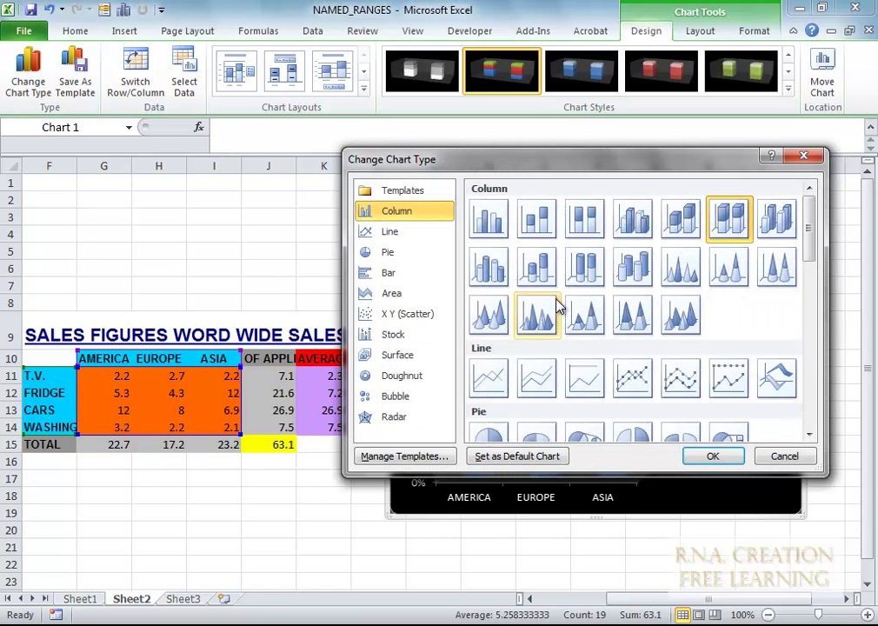
left_click(584, 320)
left_click(713, 456)
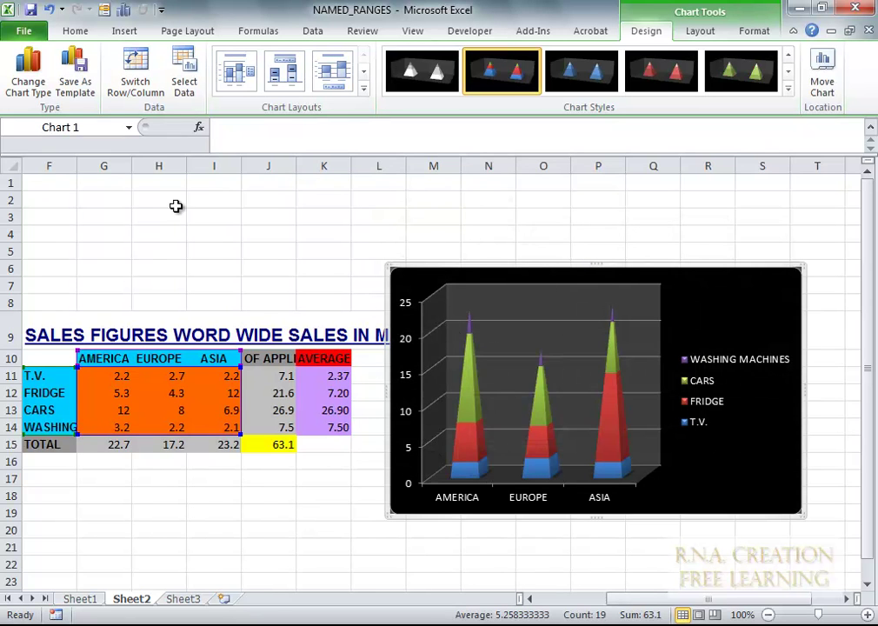
Change the chart type to 100% stacked horizontal cylinder and apply the layout with a chart title and data table.
left_click(33, 80)
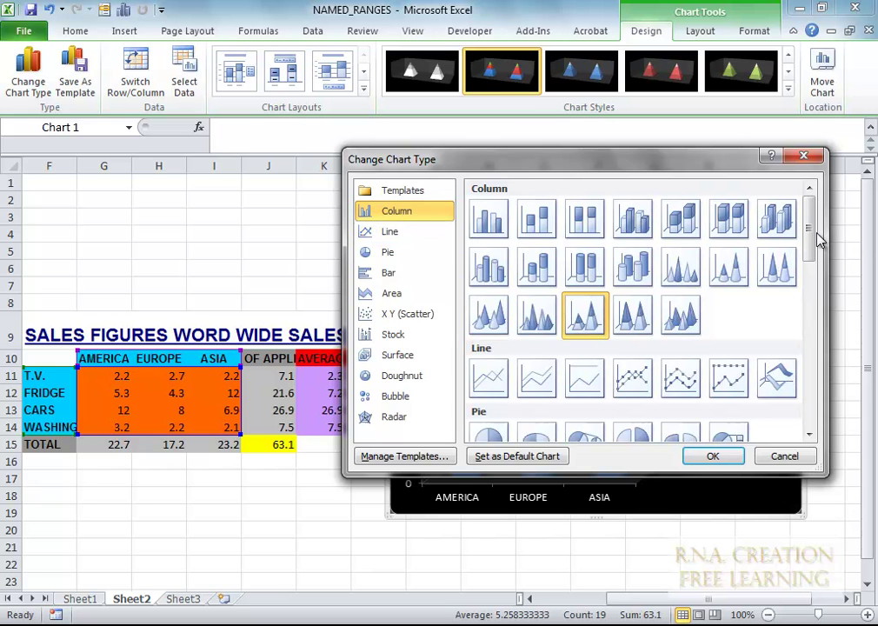
left_click_drag(817, 241, 821, 328)
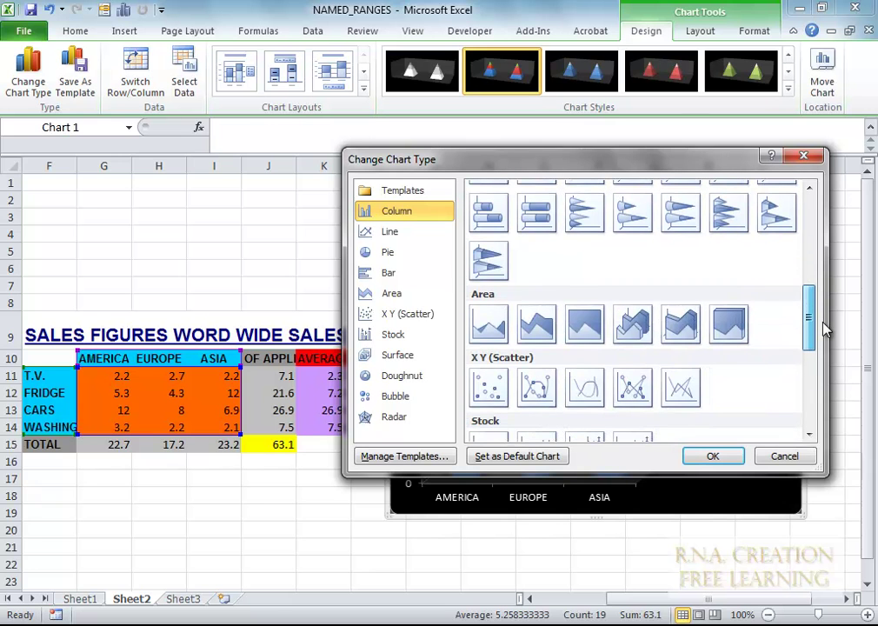
left_click(555, 230)
left_click(712, 458)
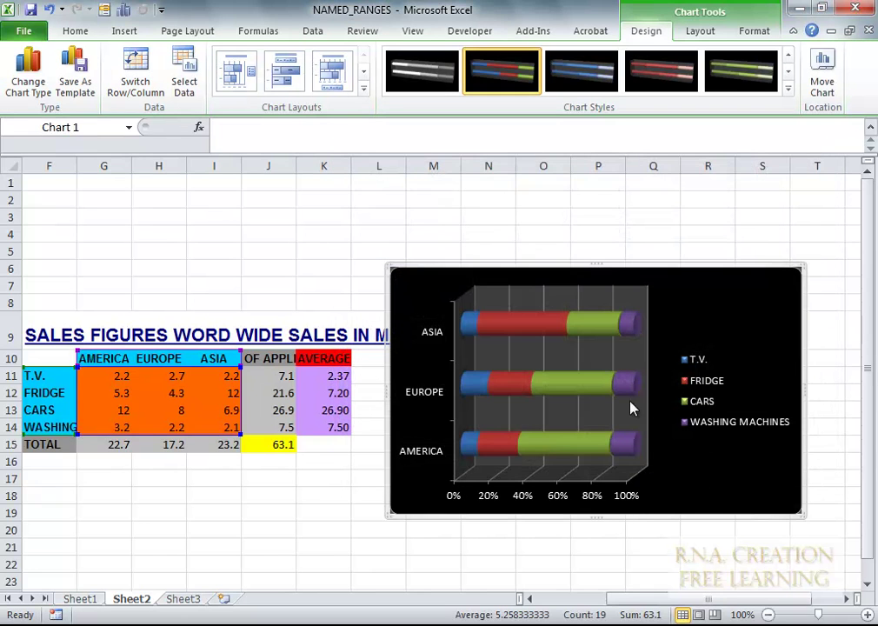
left_click(363, 91)
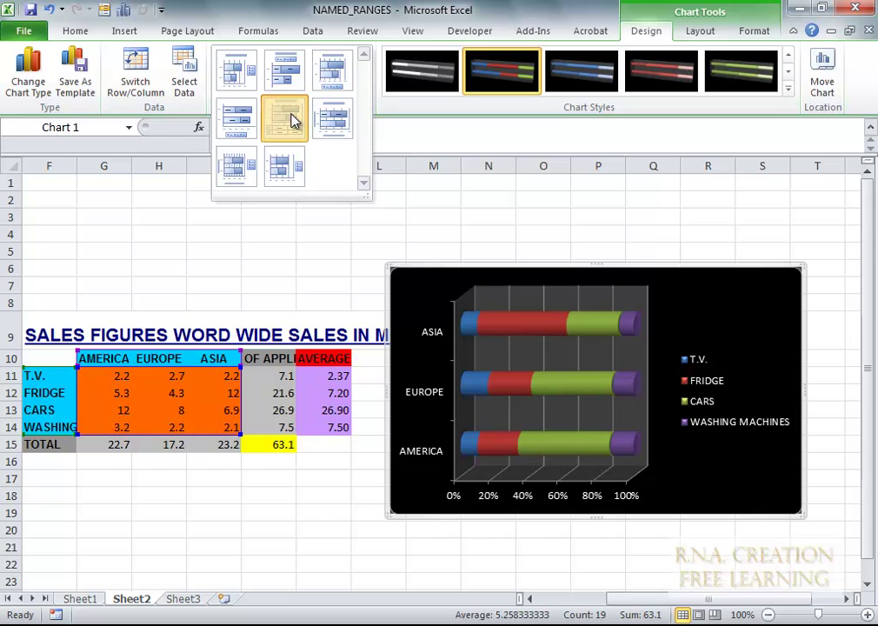
left_click(290, 119)
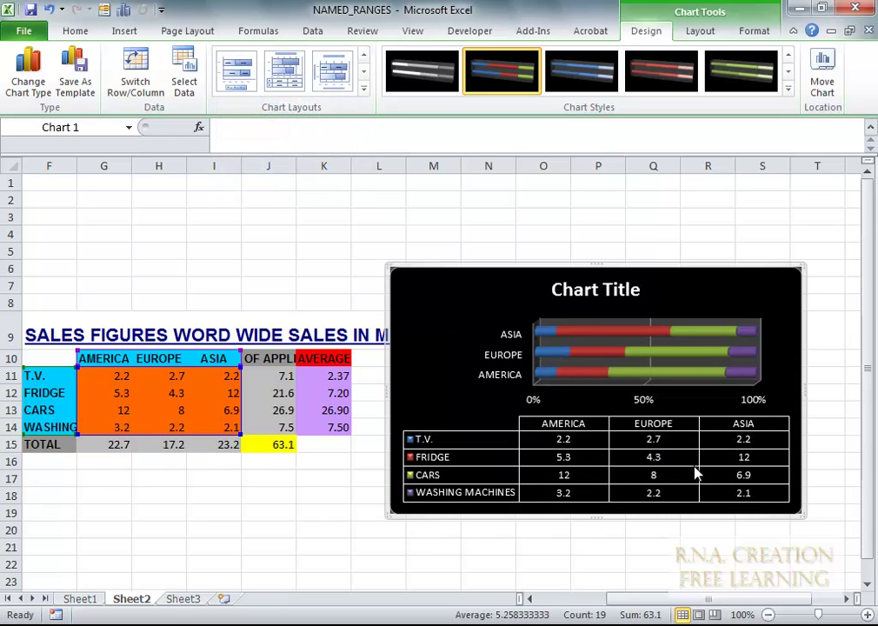
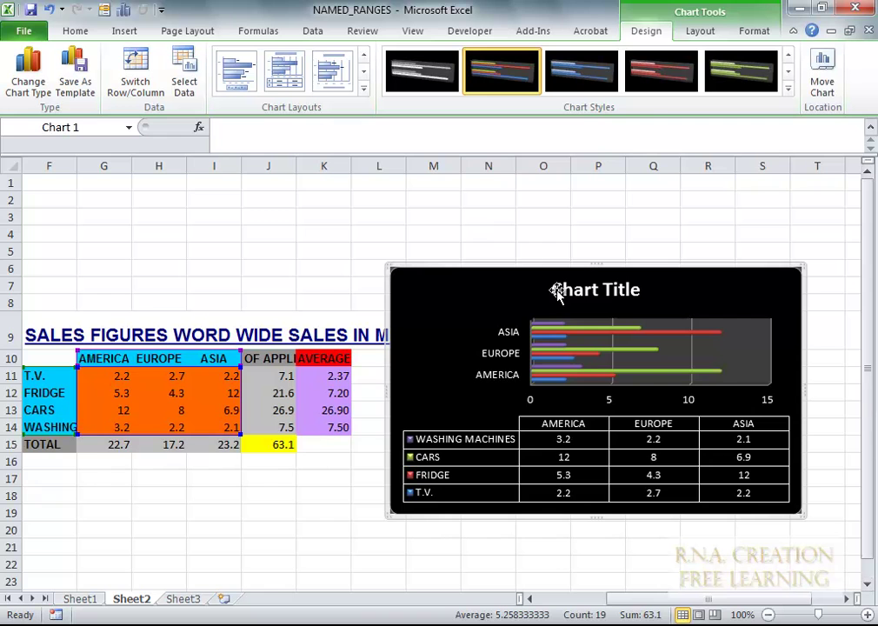
Replace the placeholder chart title with "sales" and deselect the chart.
double_click(565, 290)
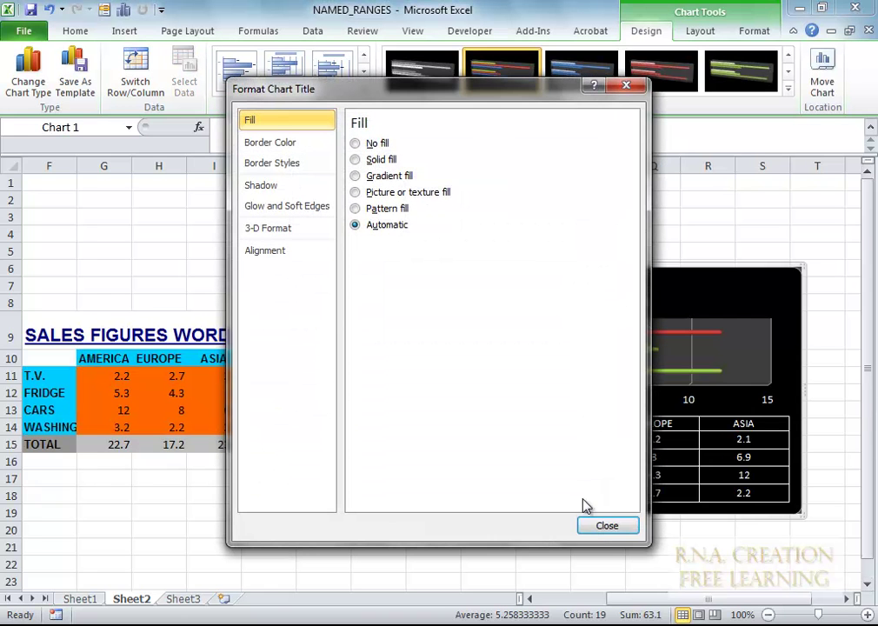
left_click(605, 527)
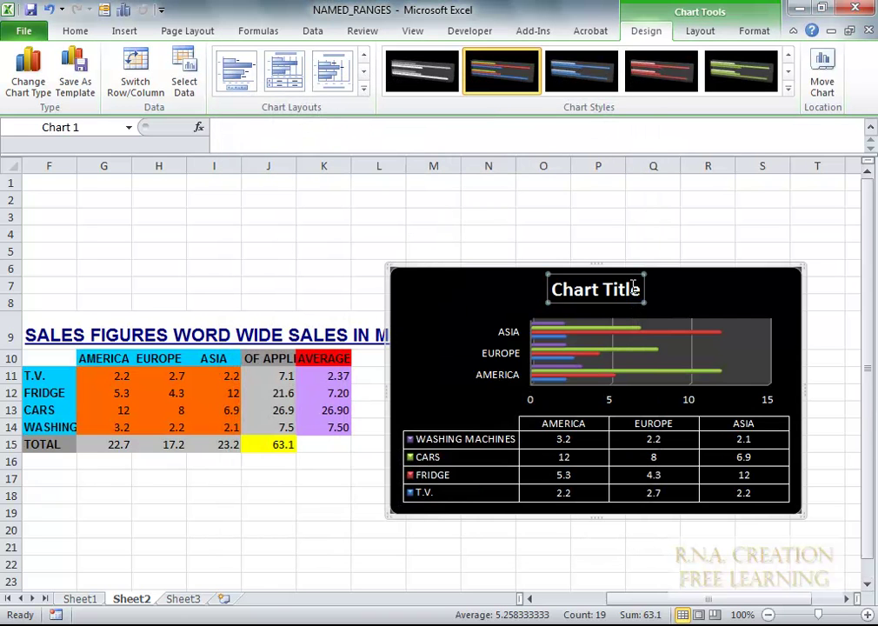
left_click(637, 285)
left_click_drag(640, 288, 551, 290)
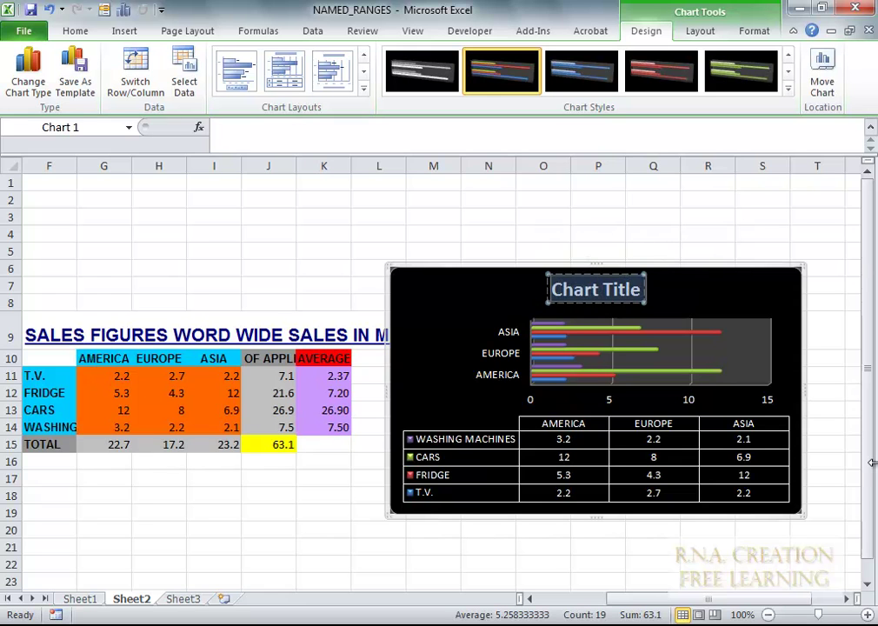
type("sales")
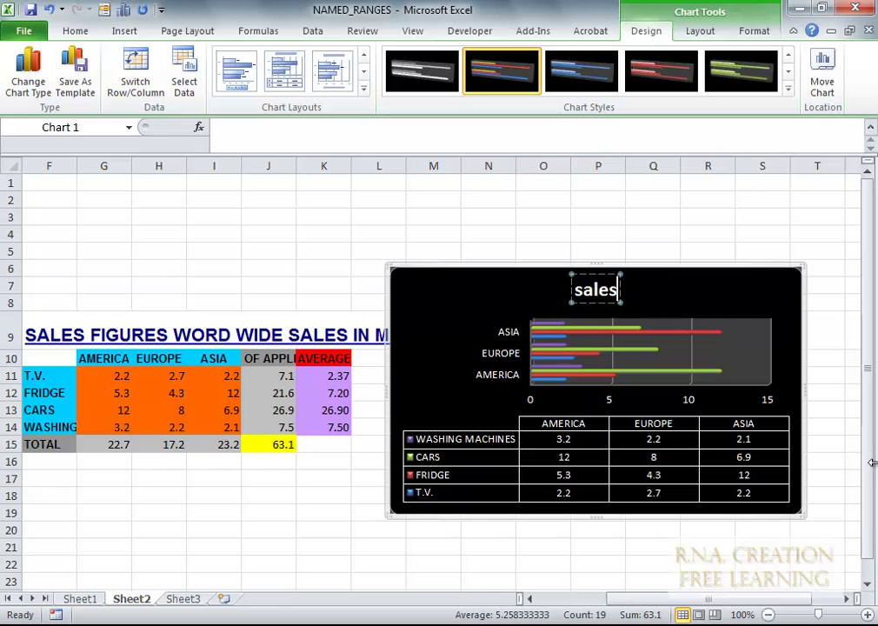
left_click(751, 235)
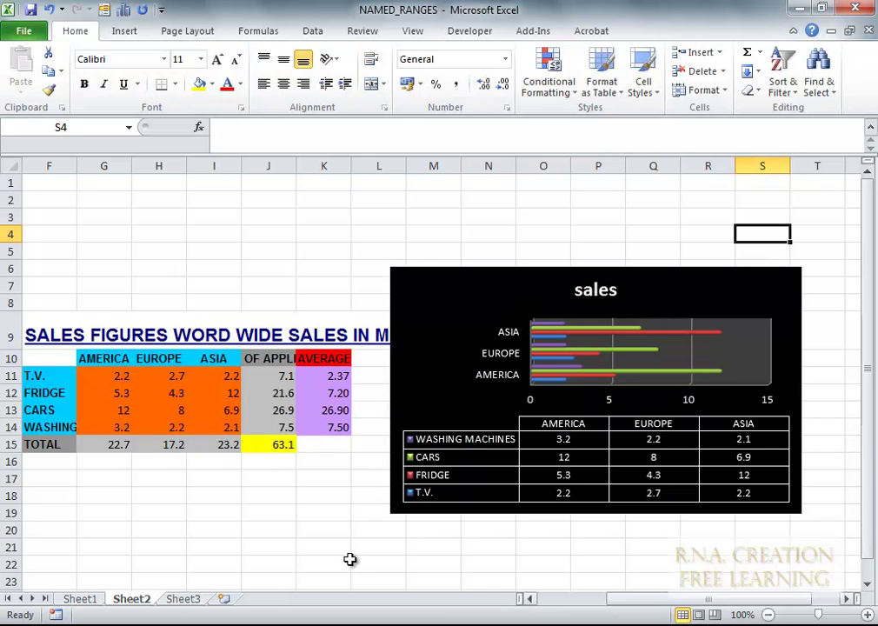
Select the whole "sales" chart.
left_click(447, 276)
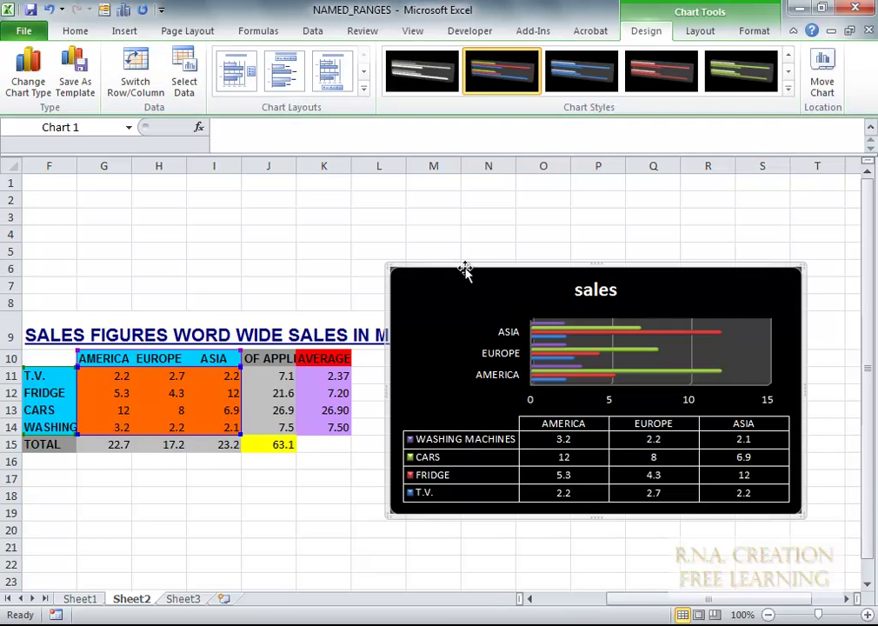
left_click(480, 262)
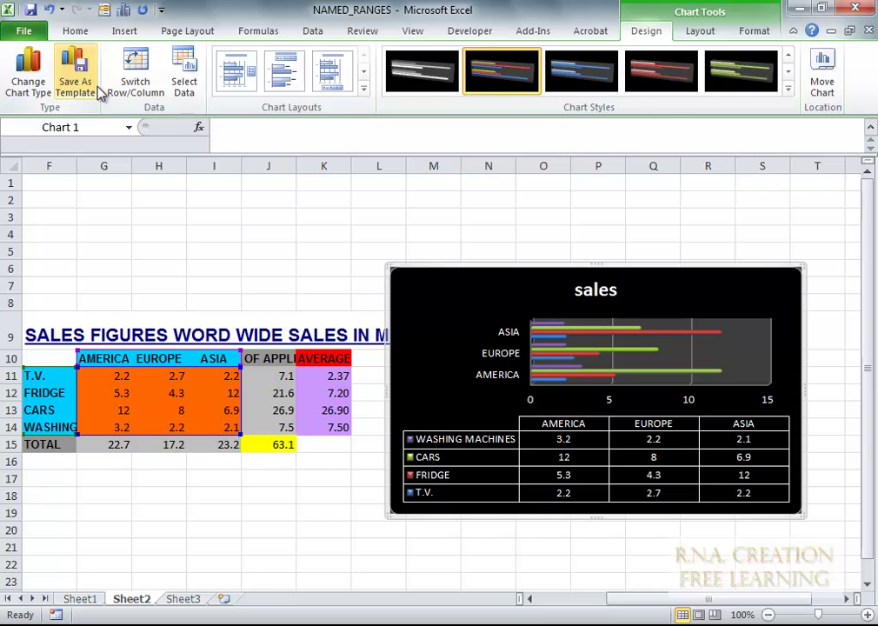
left_click(702, 31)
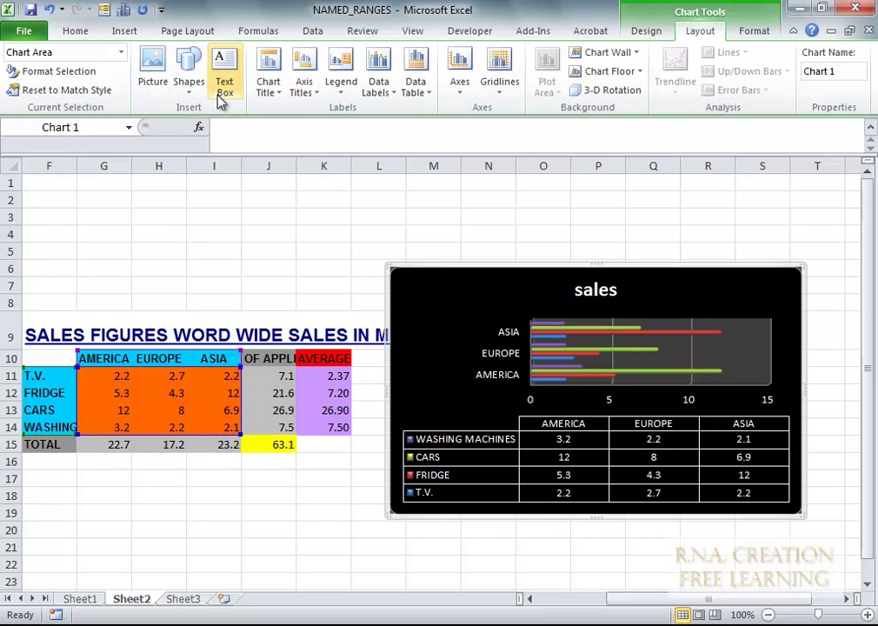
left_click(626, 94)
left_click(625, 89)
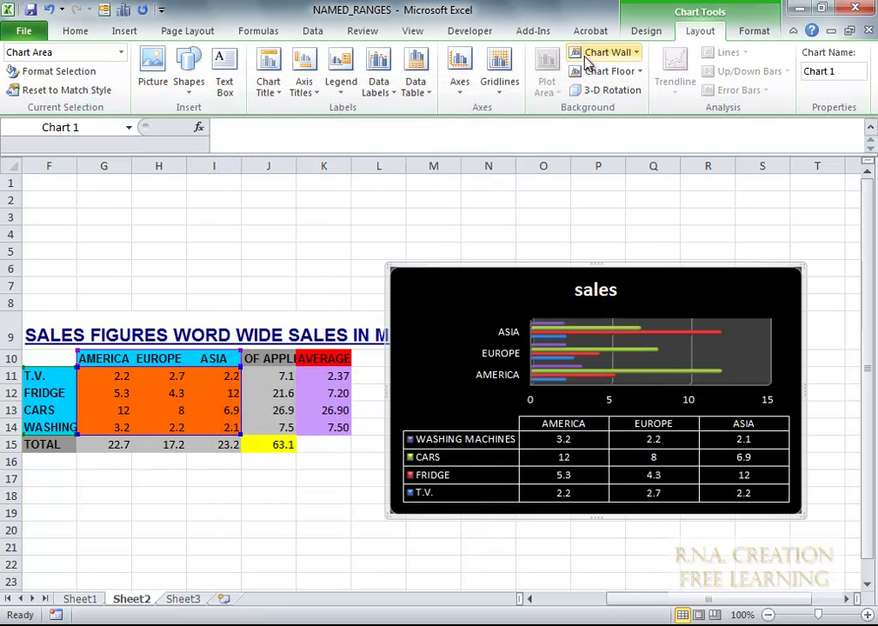
left_click(633, 33)
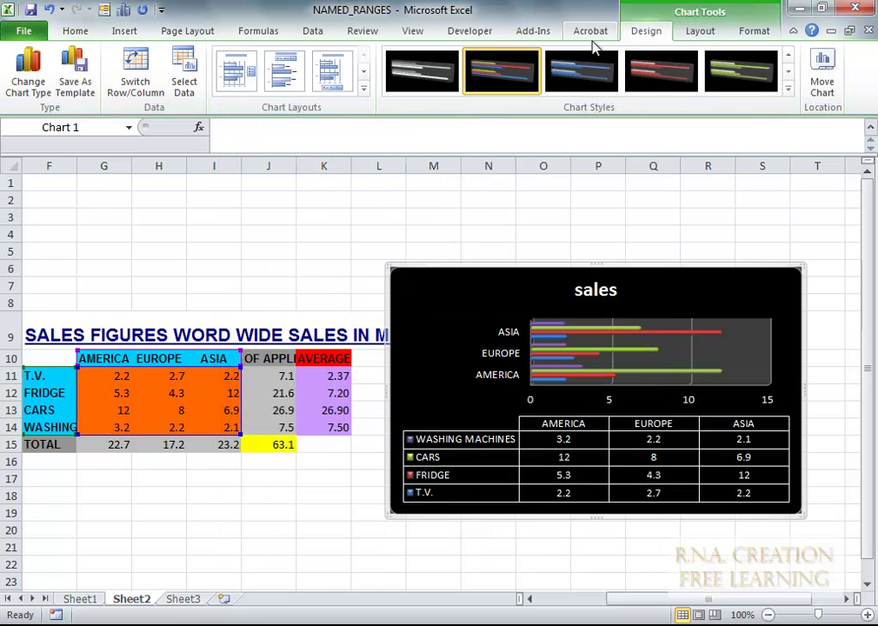
Change the chart type to 3-D stacked area.
left_click(43, 97)
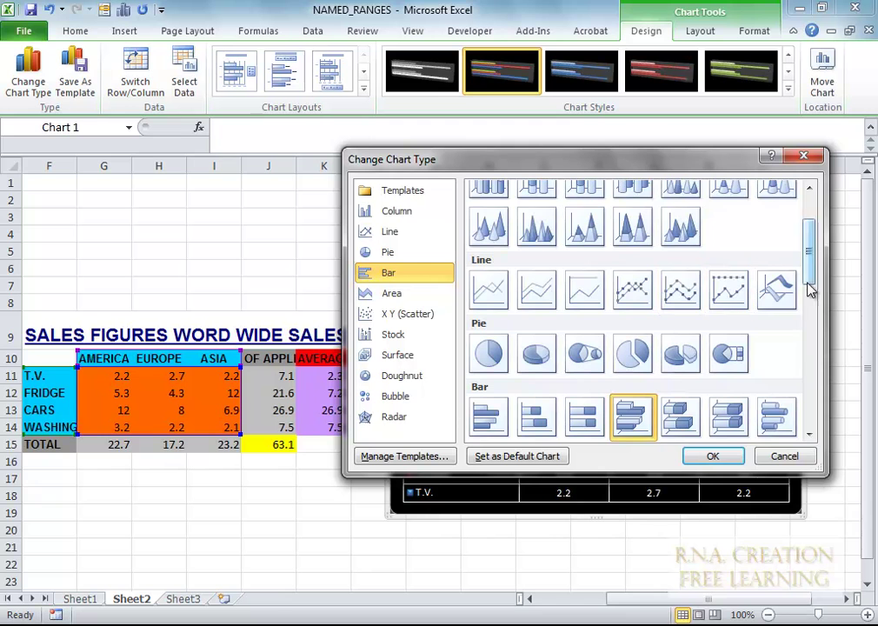
left_click_drag(817, 270, 817, 326)
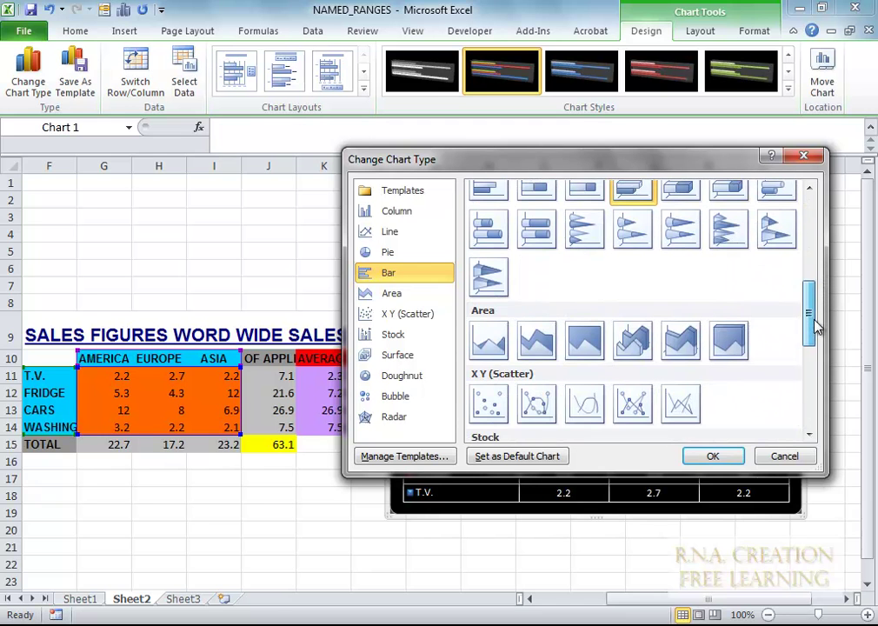
left_click(682, 346)
left_click(720, 459)
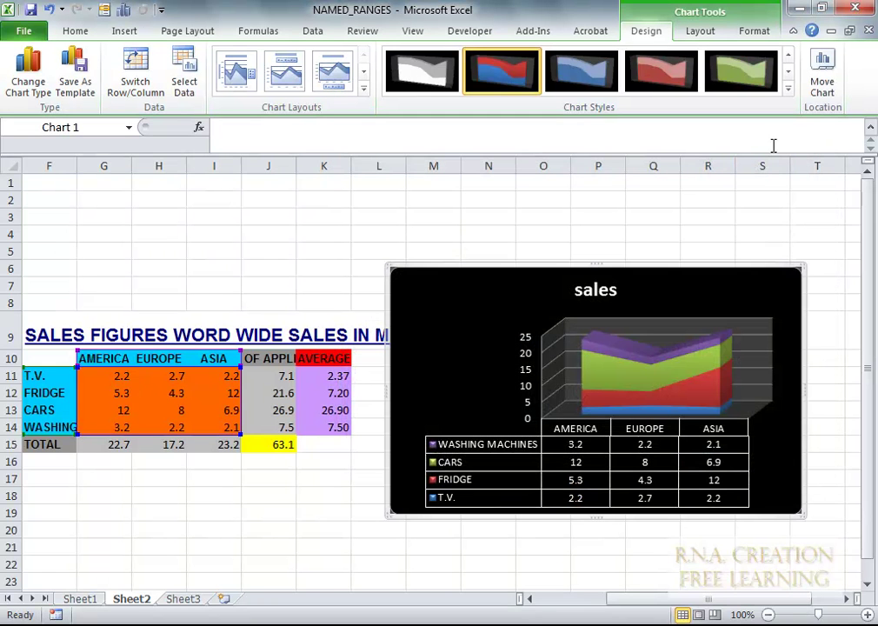
Open the chart area's 3-D rotation settings and set the X rotation to 140°.
left_click(695, 31)
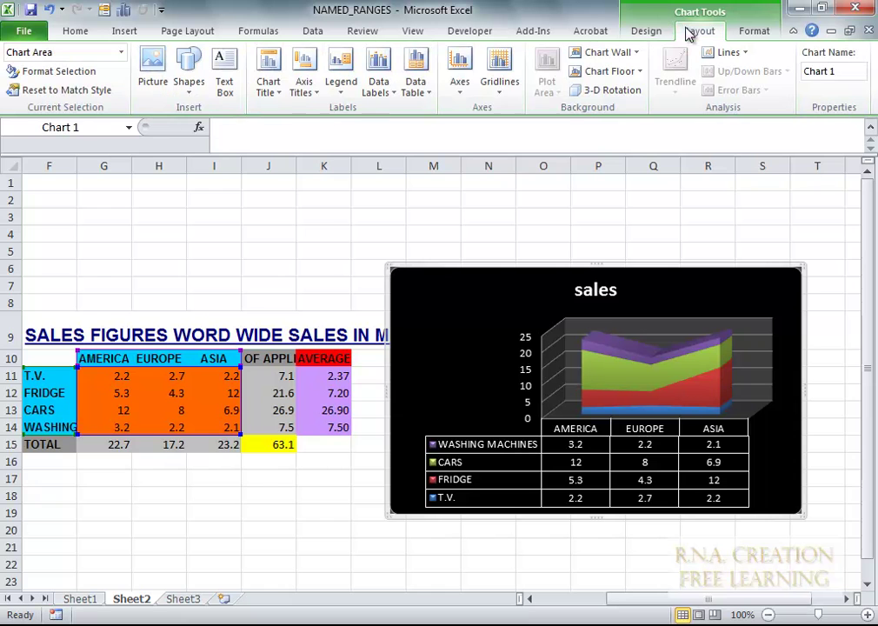
left_click(619, 92)
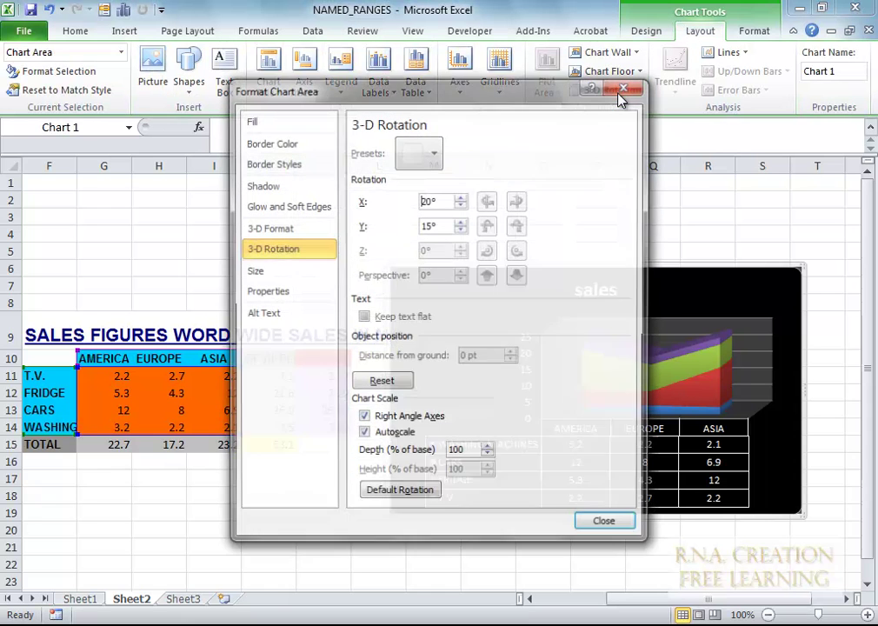
left_click_drag(443, 90, 241, 63)
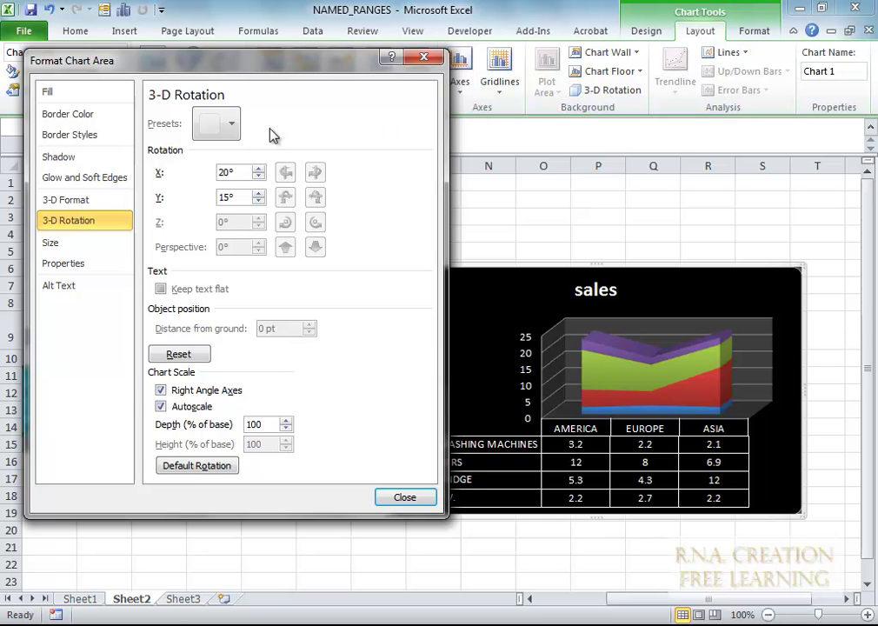
left_click(259, 169)
left_click(259, 170)
left_click(259, 169)
left_click(259, 169)
left_click(259, 170)
left_click(259, 170)
left_click(259, 169)
left_click(259, 169)
left_click(259, 170)
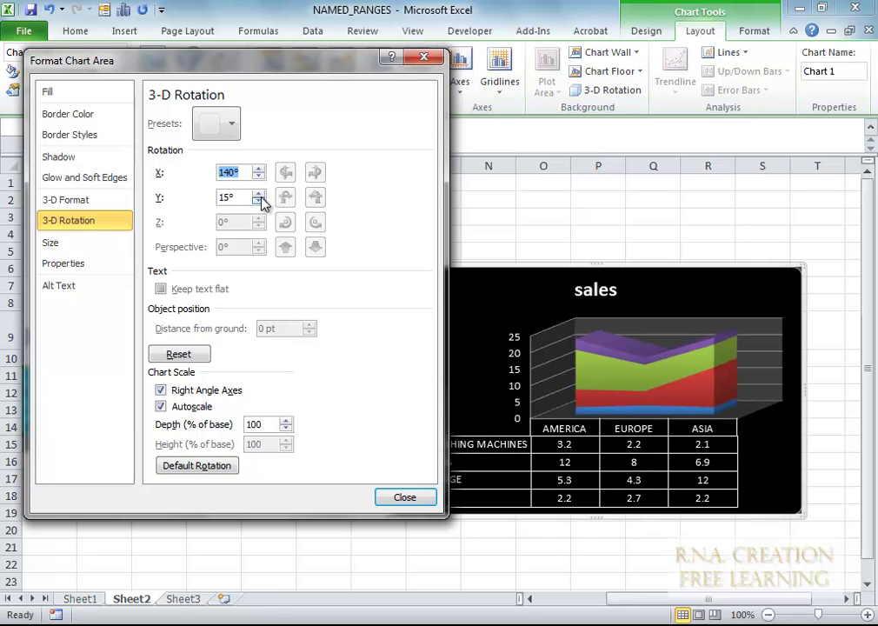
Raise the chart's Y rotation to 90°.
left_click(259, 195)
left_click(259, 194)
left_click(259, 195)
left_click(259, 194)
left_click(259, 195)
left_click(259, 195)
left_click(259, 195)
left_click(259, 195)
left_click(259, 200)
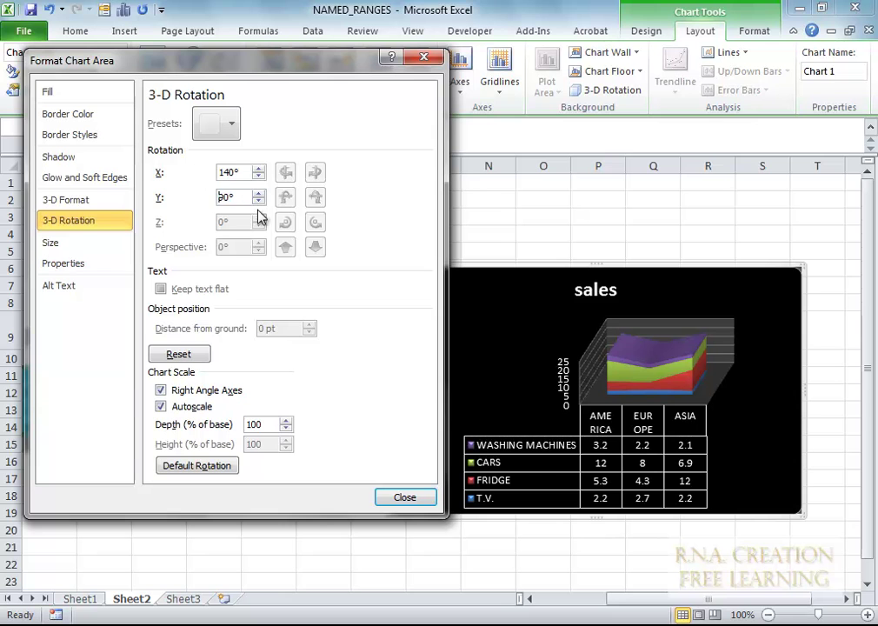
Lower the chart's Y rotation to -50°.
left_click(259, 201)
left_click(259, 201)
left_click(259, 201)
left_click(259, 201)
left_click(259, 200)
left_click(259, 201)
left_click(259, 201)
left_click(259, 201)
left_click(259, 201)
left_click(259, 201)
left_click(259, 201)
left_click(259, 201)
left_click(259, 201)
left_click(259, 200)
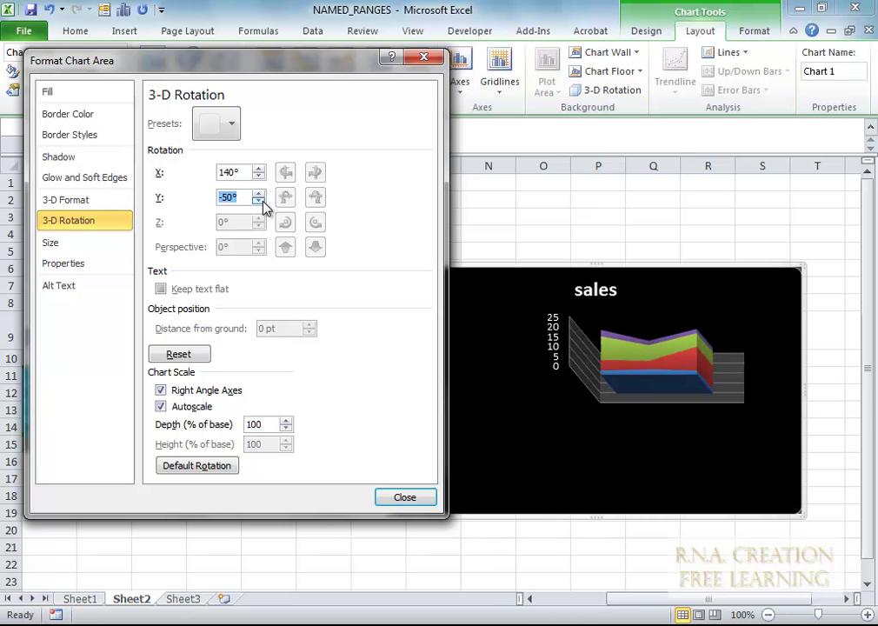
Set the chart's Y rotation to 30°.
left_click(259, 194)
left_click(259, 194)
left_click(259, 194)
left_click(259, 194)
left_click(260, 194)
left_click(261, 194)
left_click(261, 194)
left_click(261, 194)
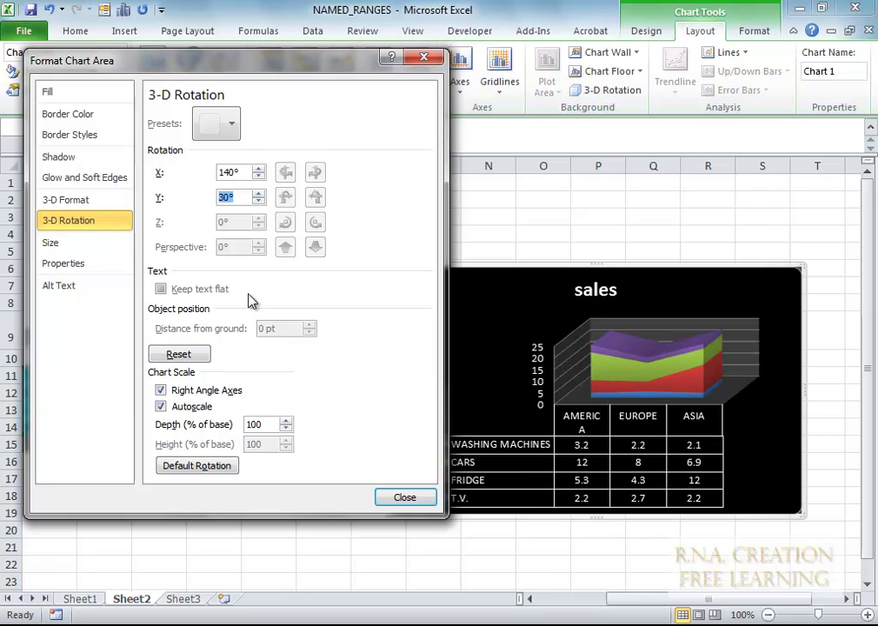
left_click(182, 355)
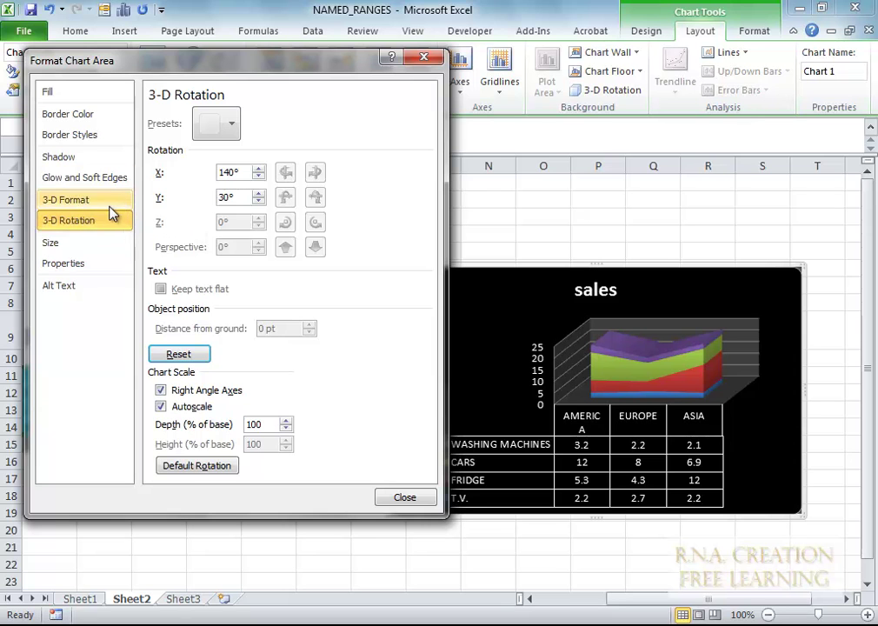
Apply the outer shadow preset with a 270° angle to the chart area and close its formatting dialog.
left_click(79, 154)
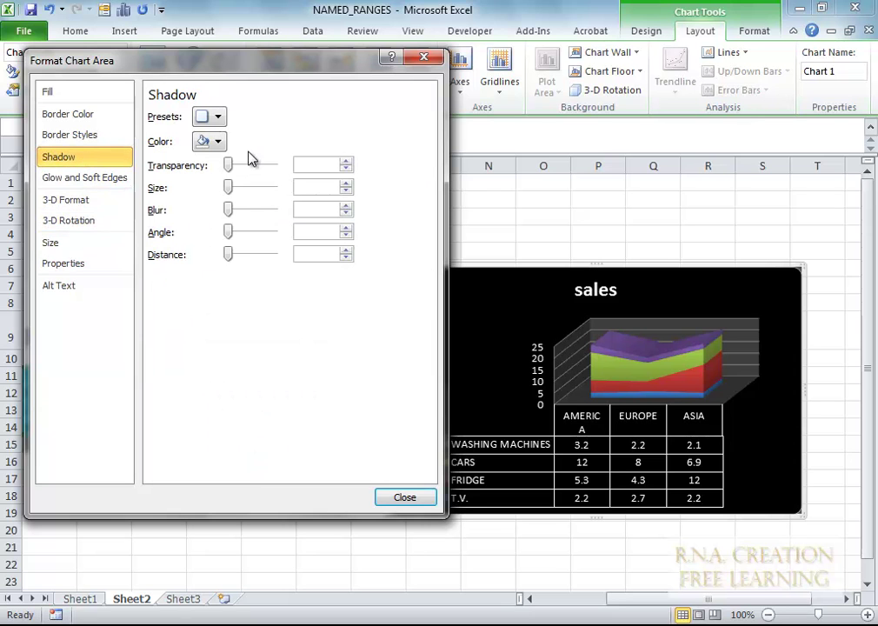
left_click_drag(227, 165, 239, 164)
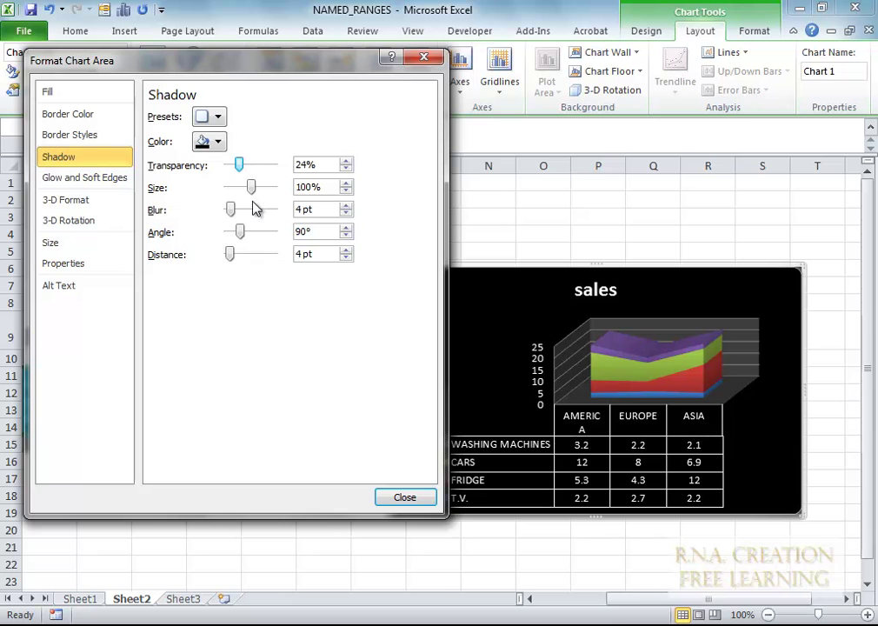
left_click(216, 119)
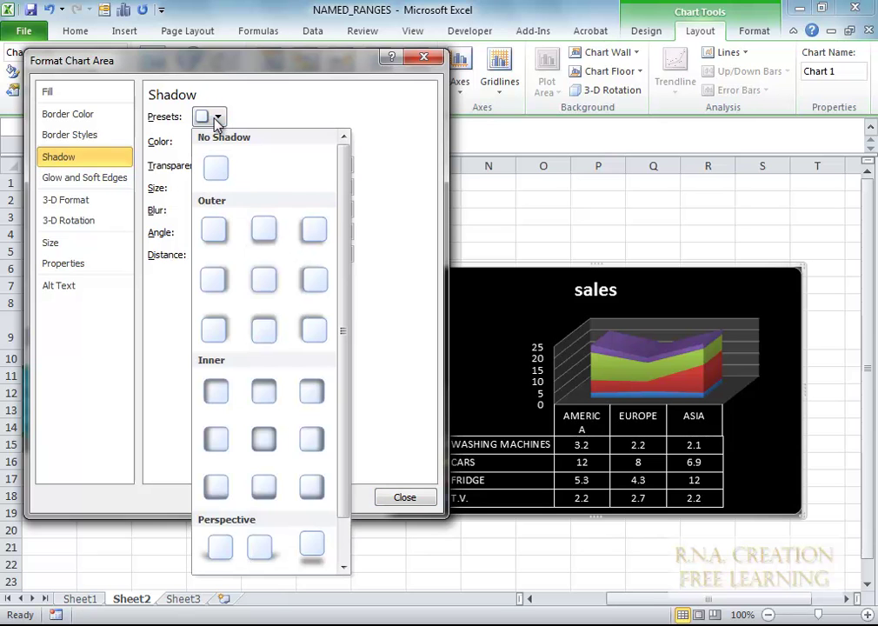
left_click(259, 327)
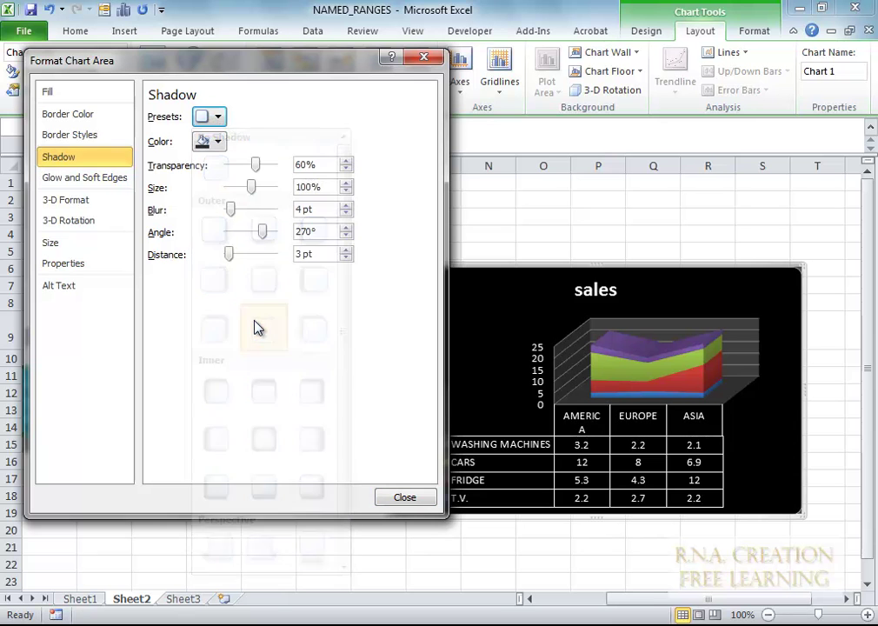
left_click(108, 136)
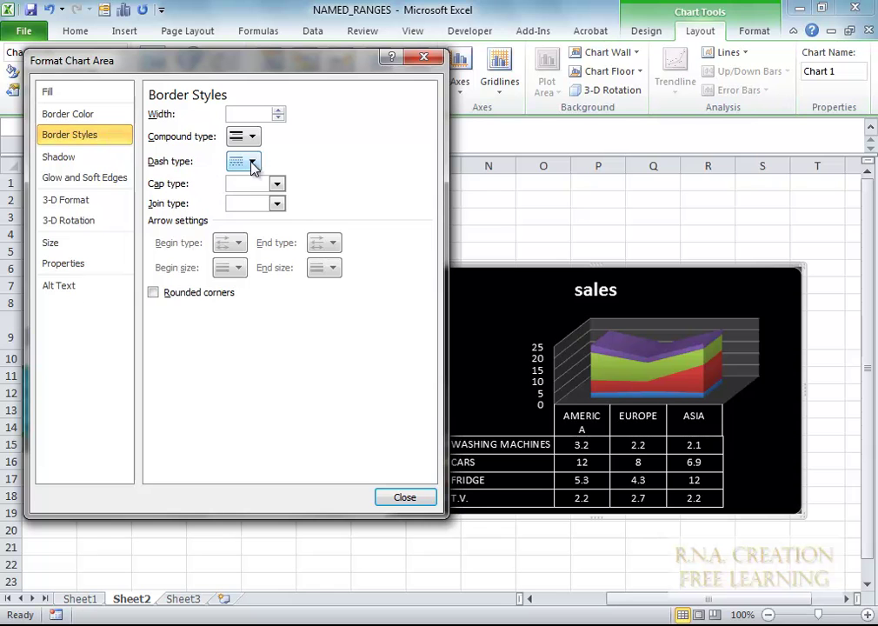
left_click(104, 114)
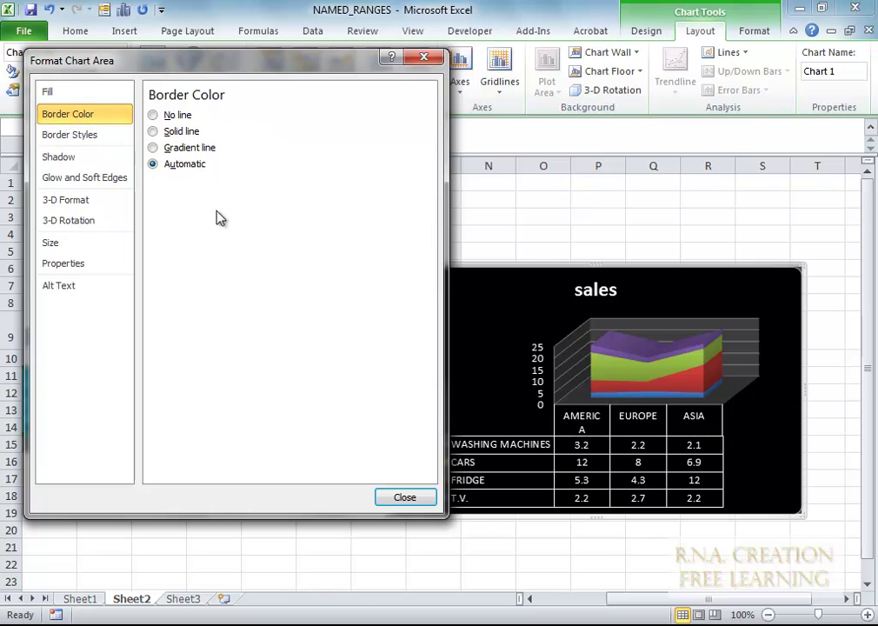
left_click(404, 497)
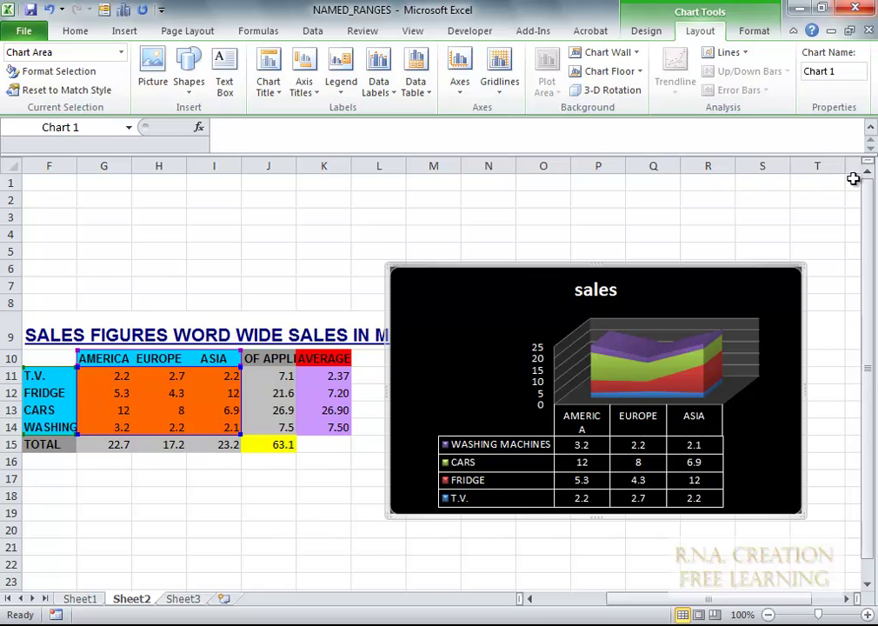
left_click(501, 94)
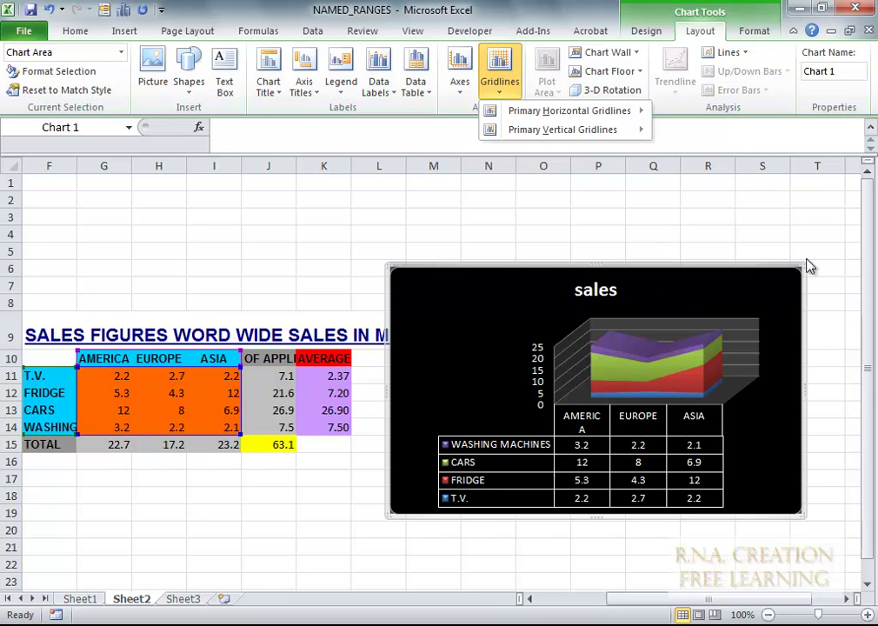
left_click(754, 31)
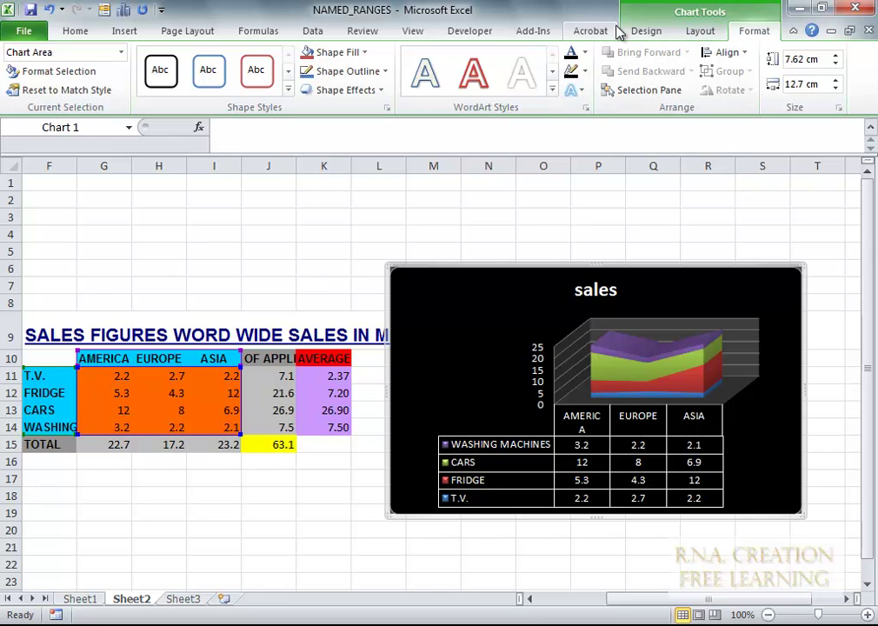
Try the chart layout with axis titles and a side legend, and apply the one with data labels and a bottom legend.
left_click(648, 33)
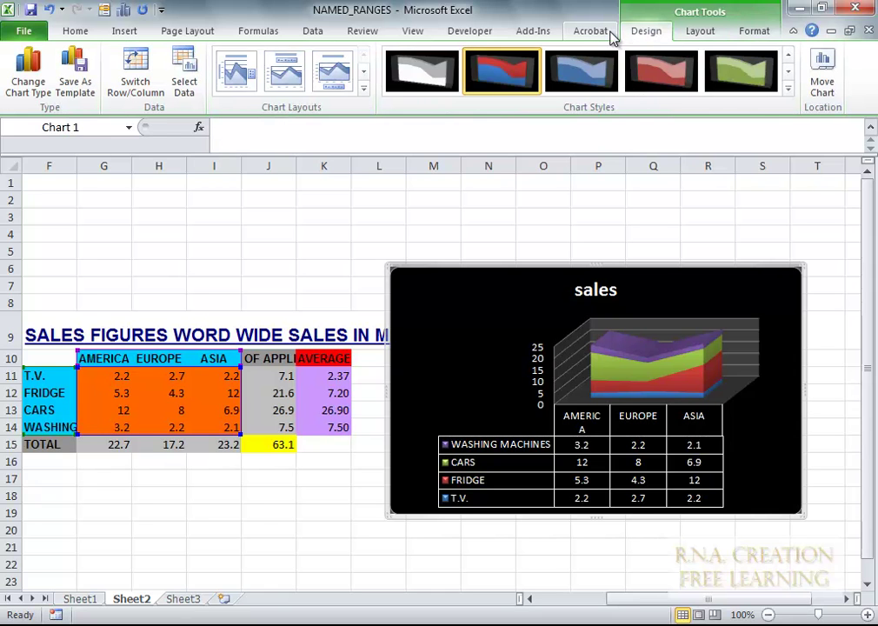
left_click(363, 88)
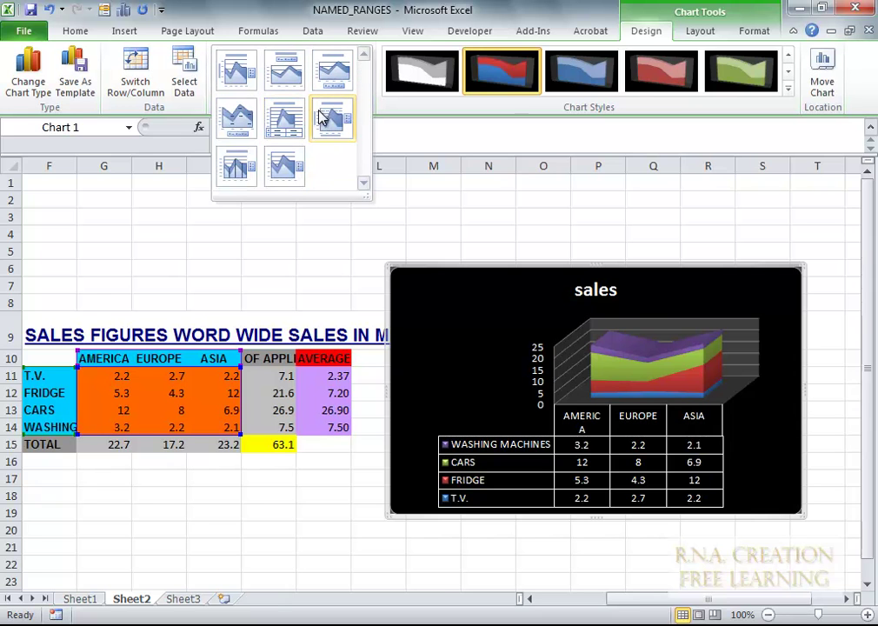
left_click(330, 117)
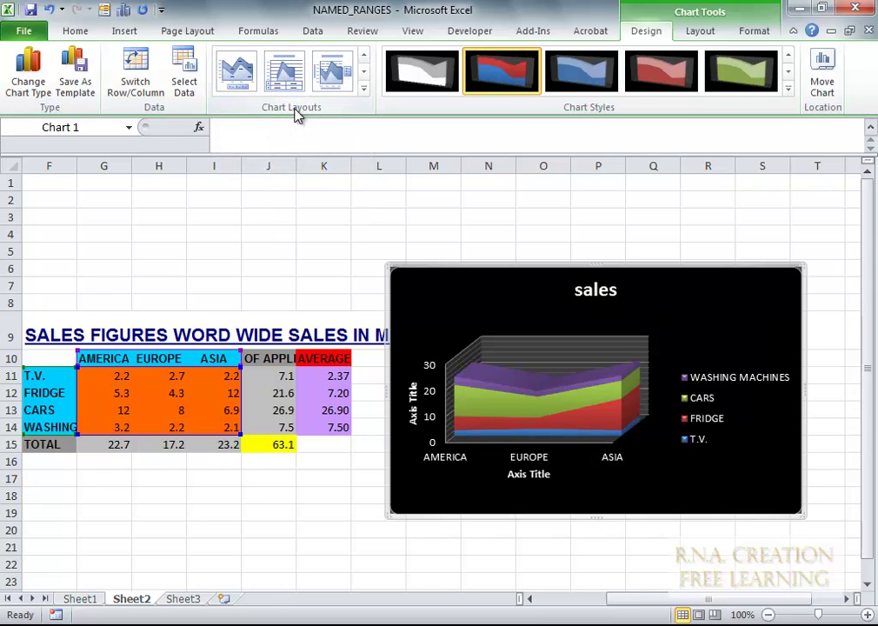
left_click(363, 87)
left_click(248, 124)
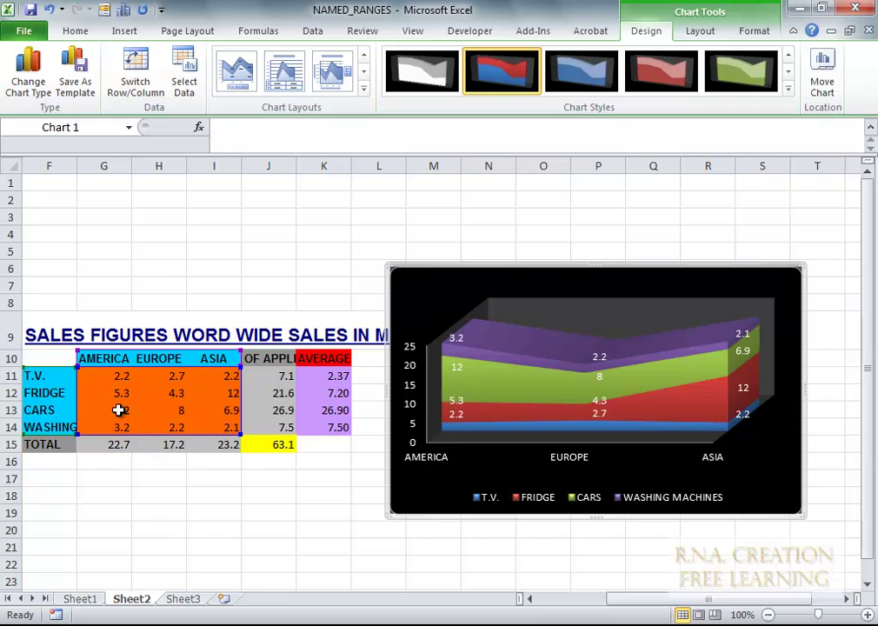
Insert a 3-D pie chart of the AMERICA, EUROPE and ASIA totals, using the region headers in G10:I10 and totals in G15:I15.
left_click(87, 358)
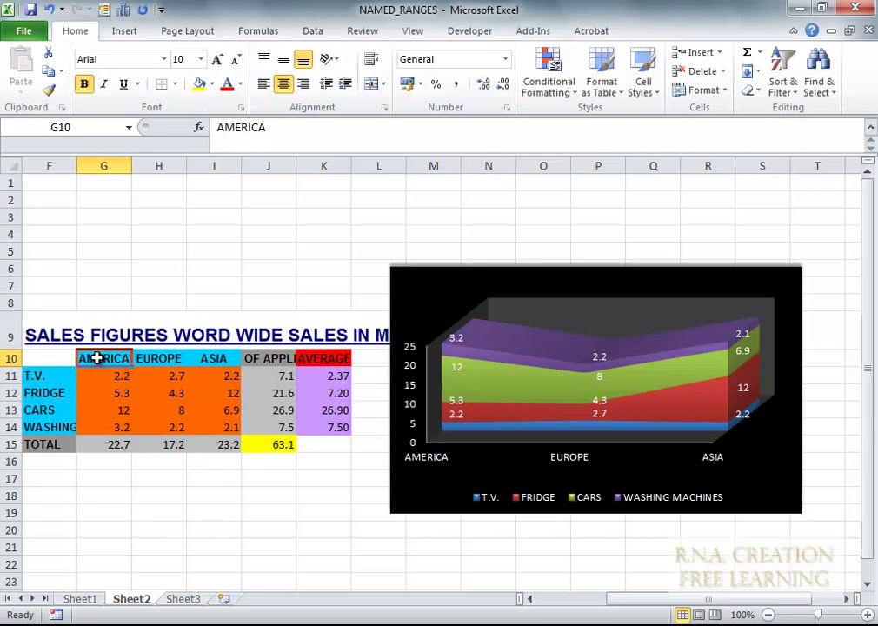
left_click(226, 359, "shift")
left_click_drag(107, 443, 210, 443)
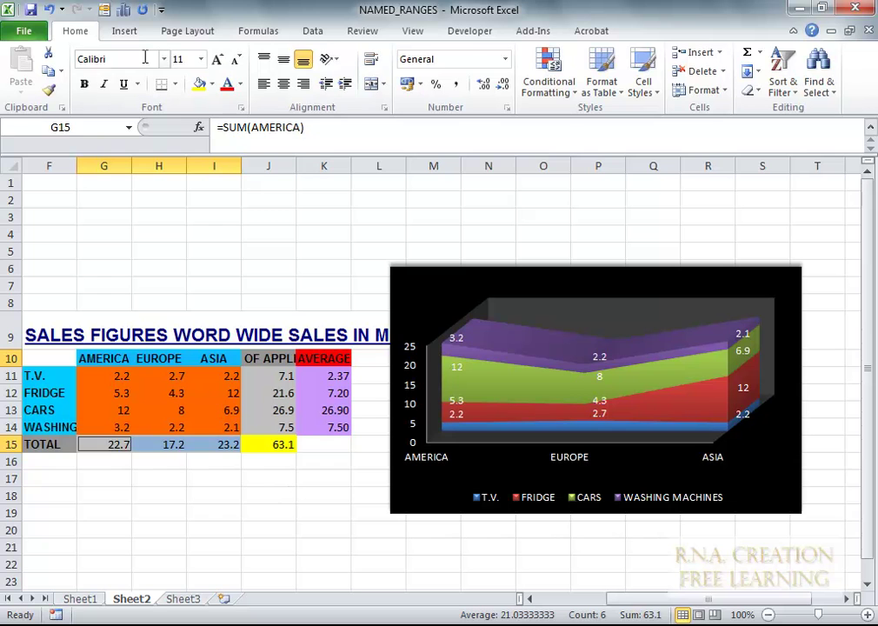
left_click(120, 33)
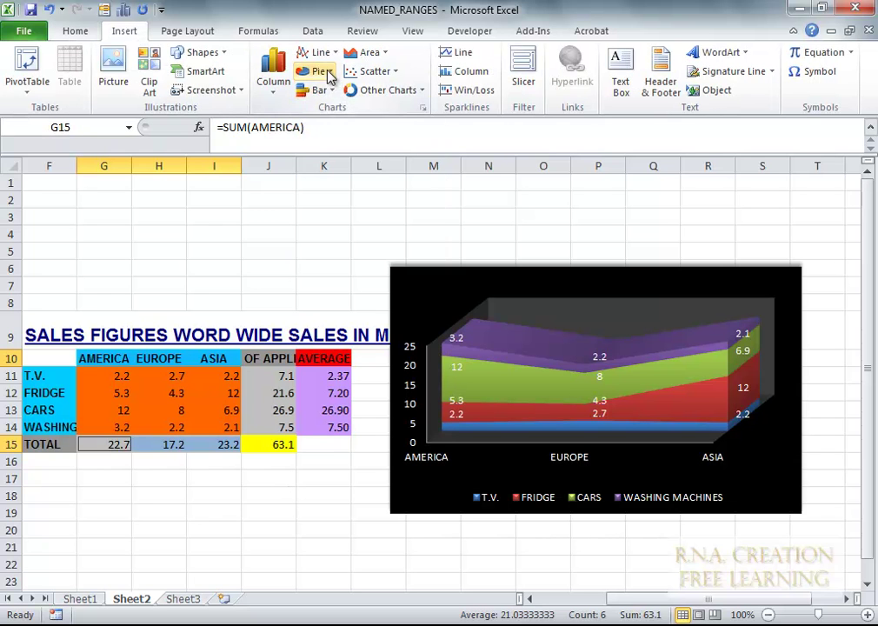
left_click(322, 72)
left_click(319, 232)
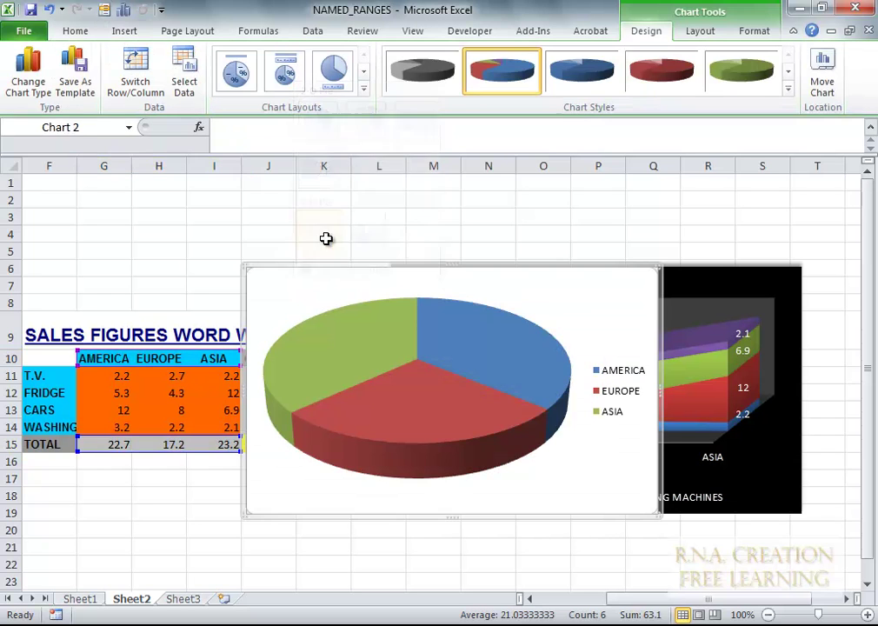
Move the pie chart below the sales table so its upper edge sits at about row 20.
left_click_drag(558, 276, 351, 443)
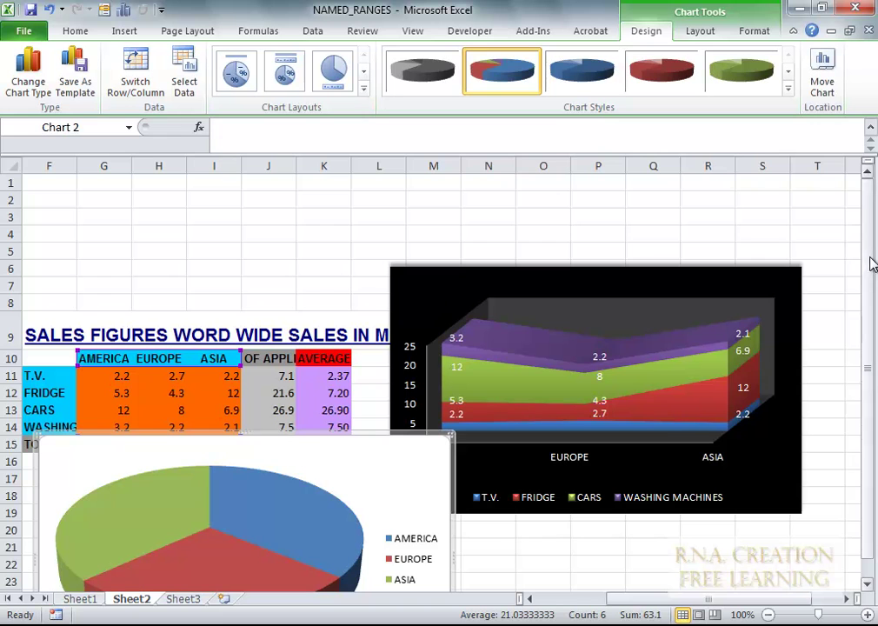
scroll(857, 304, "down", 1)
left_click_drag(352, 411, 353, 498)
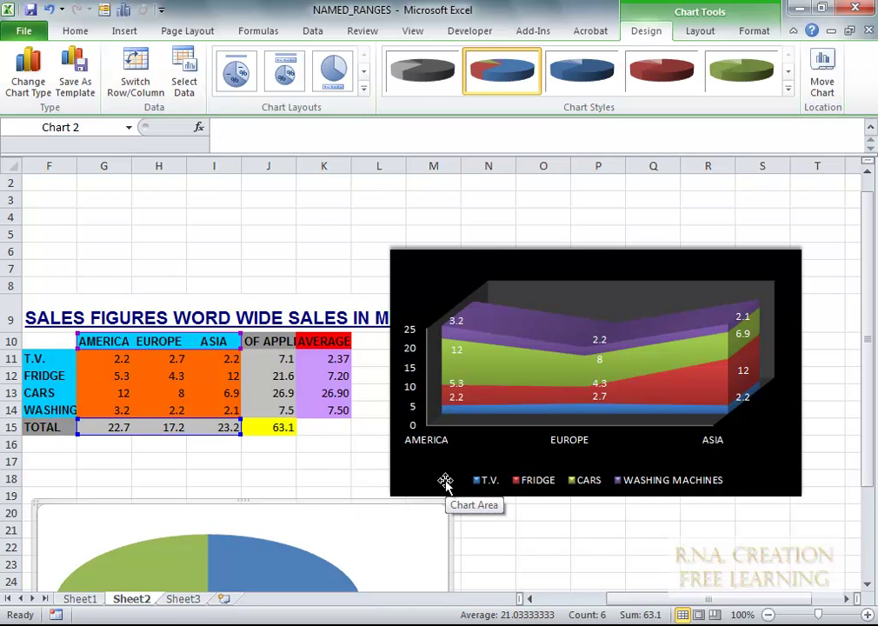